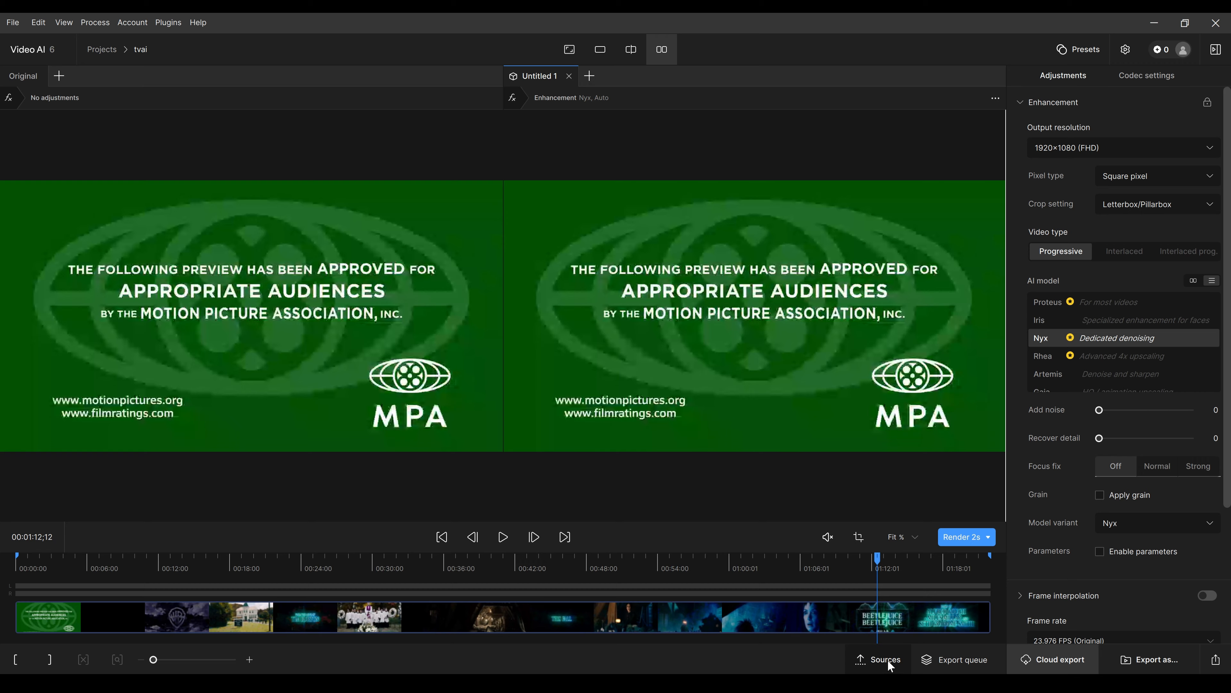
# Load Grainy Video.mp4 from the project's sources into the side-by-side comparison.
pyautogui.click(886, 660)
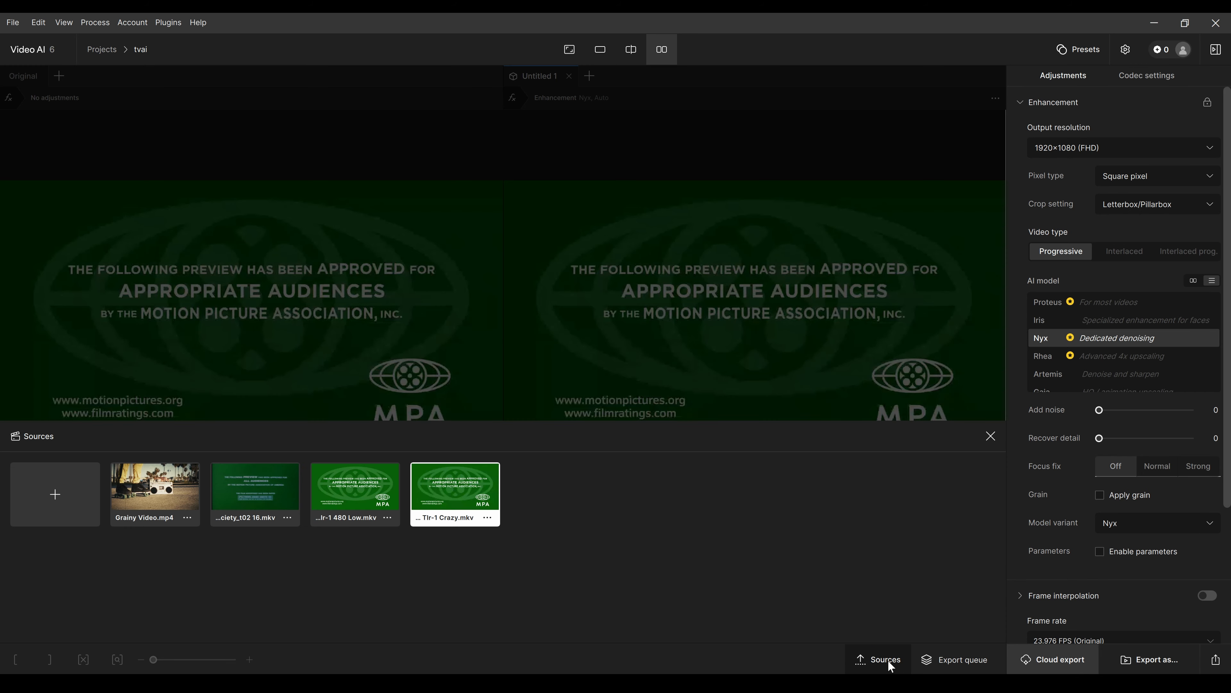
pyautogui.moveTo(169, 491)
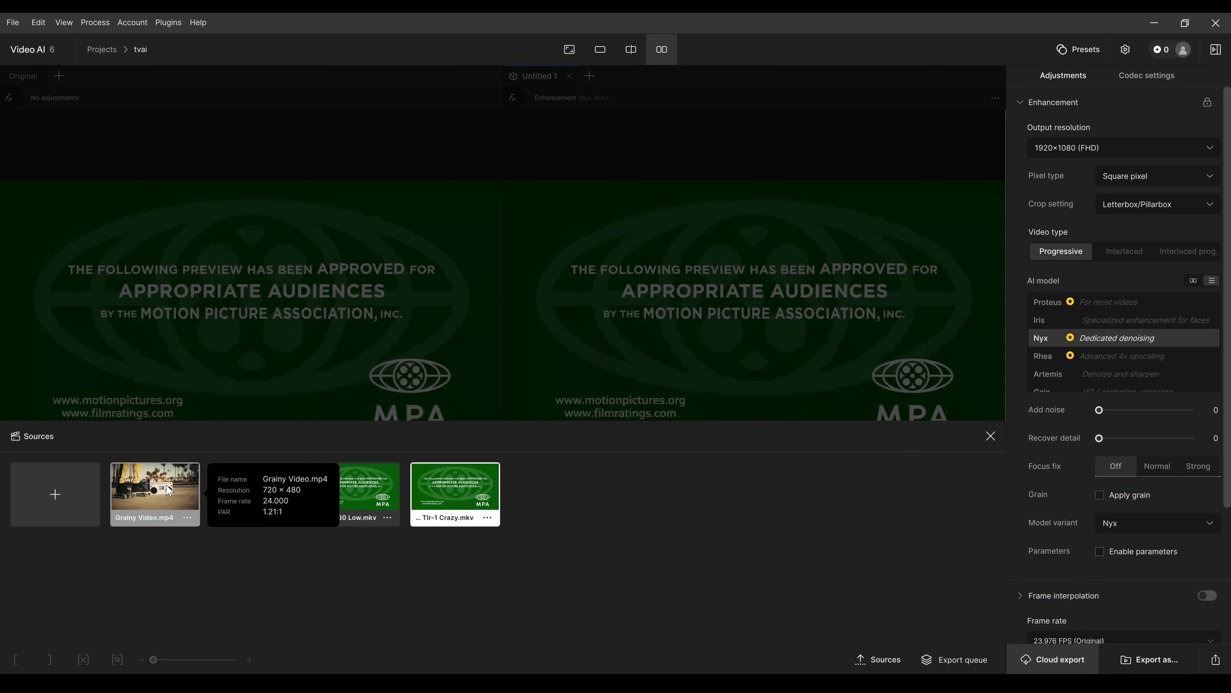
pyautogui.click(170, 491)
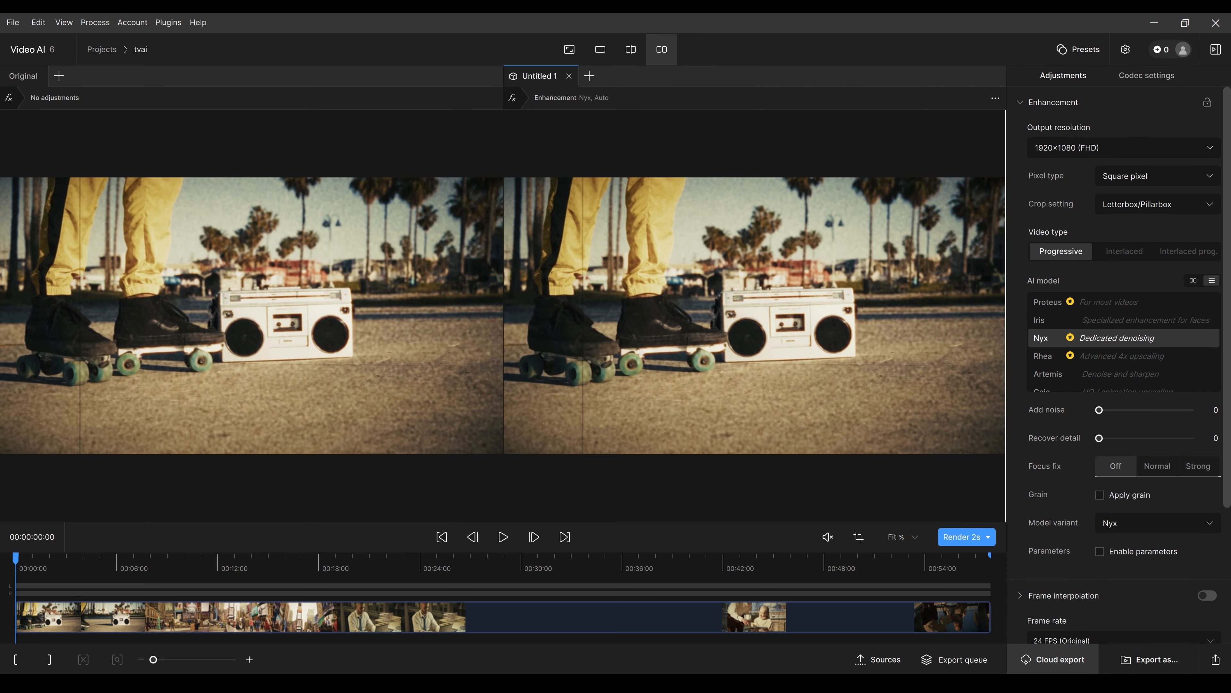
# Switch to the File Explorer window showing the Topaz Models 2 folder, select the Grainy Video file, and move the window away.
pyautogui.moveTo(536, 14); pyautogui.dragTo(520, 87)
pyautogui.click(844, 218)
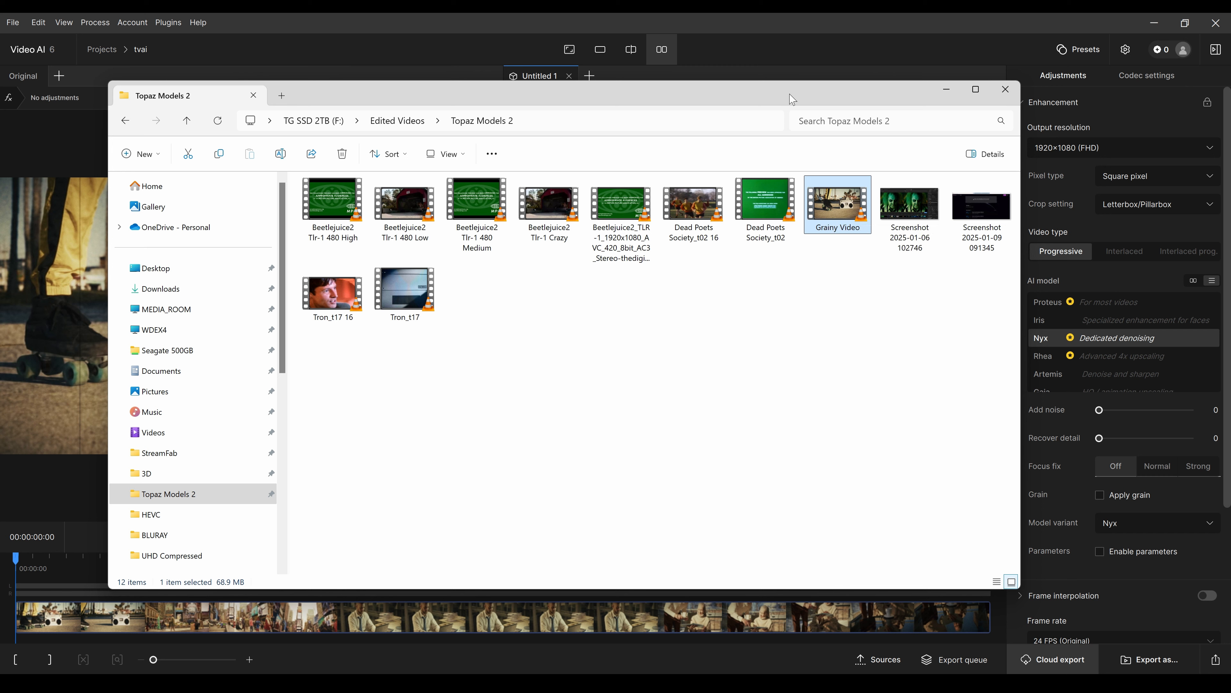
pyautogui.moveTo(728, 101); pyautogui.dragTo(695, 0)
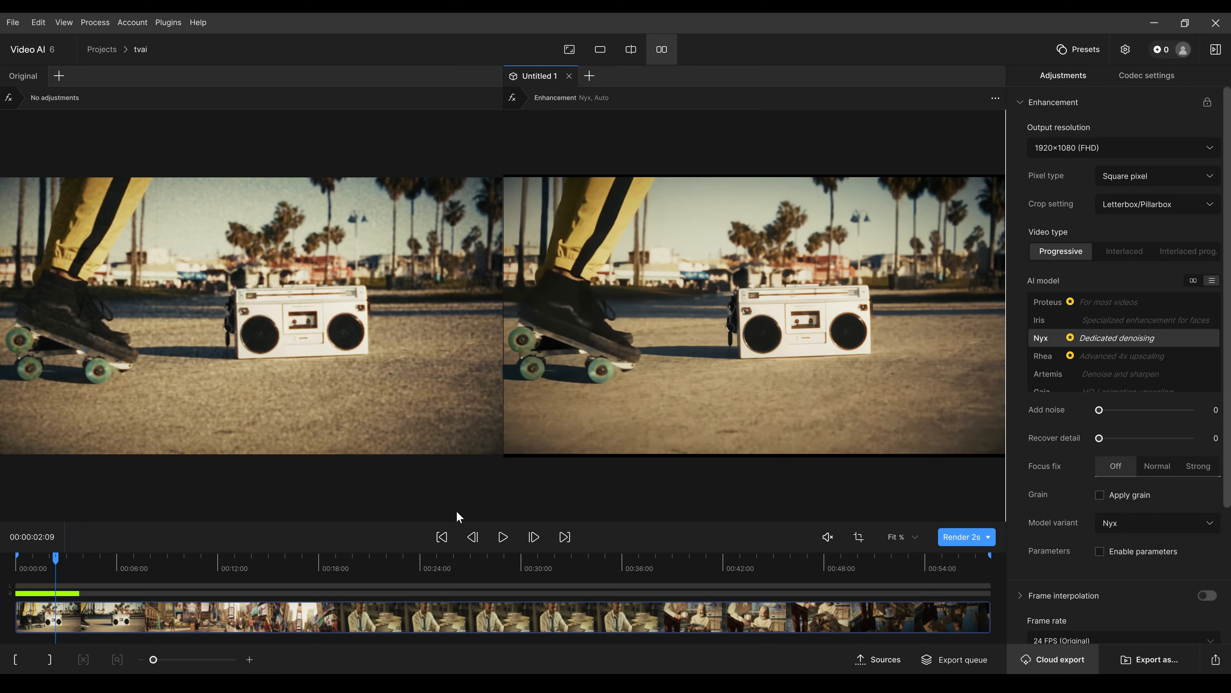
# Render a 2-second Nyx preview of the man at the laptop from 00:00:19:01 and compare it closely with the original.
pyautogui.moveTo(226, 556); pyautogui.dragTo(337, 574)
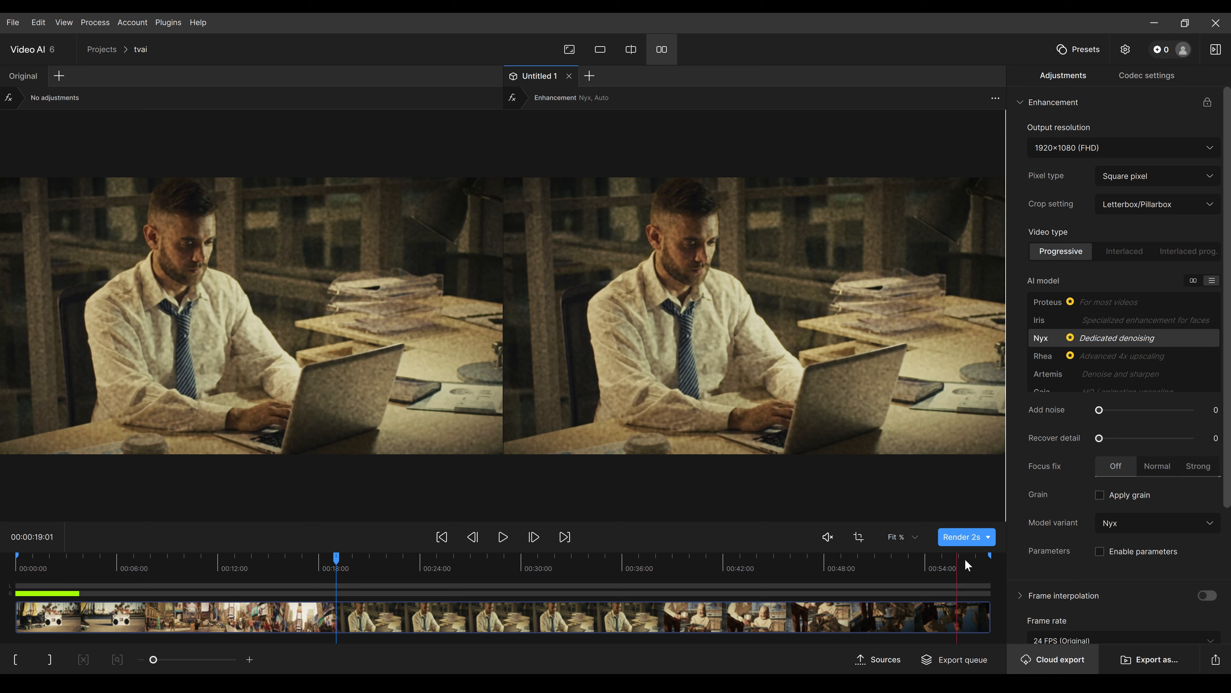
pyautogui.click(961, 537)
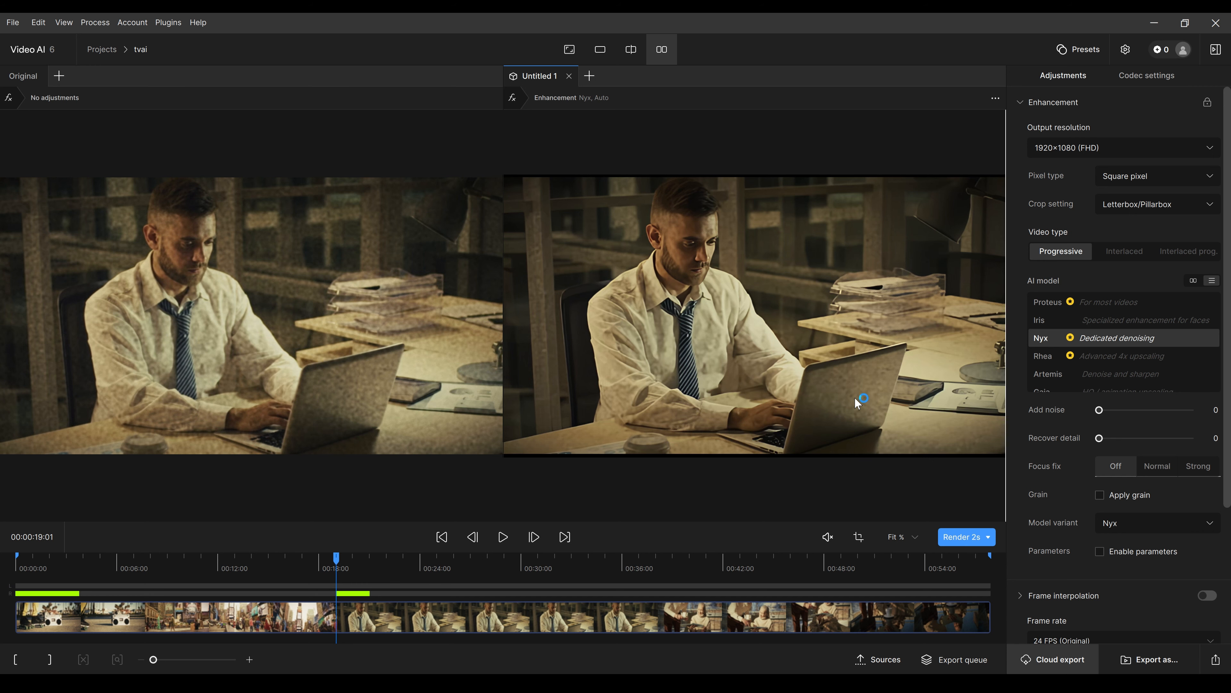
pyautogui.scroll(5, 605, 275)
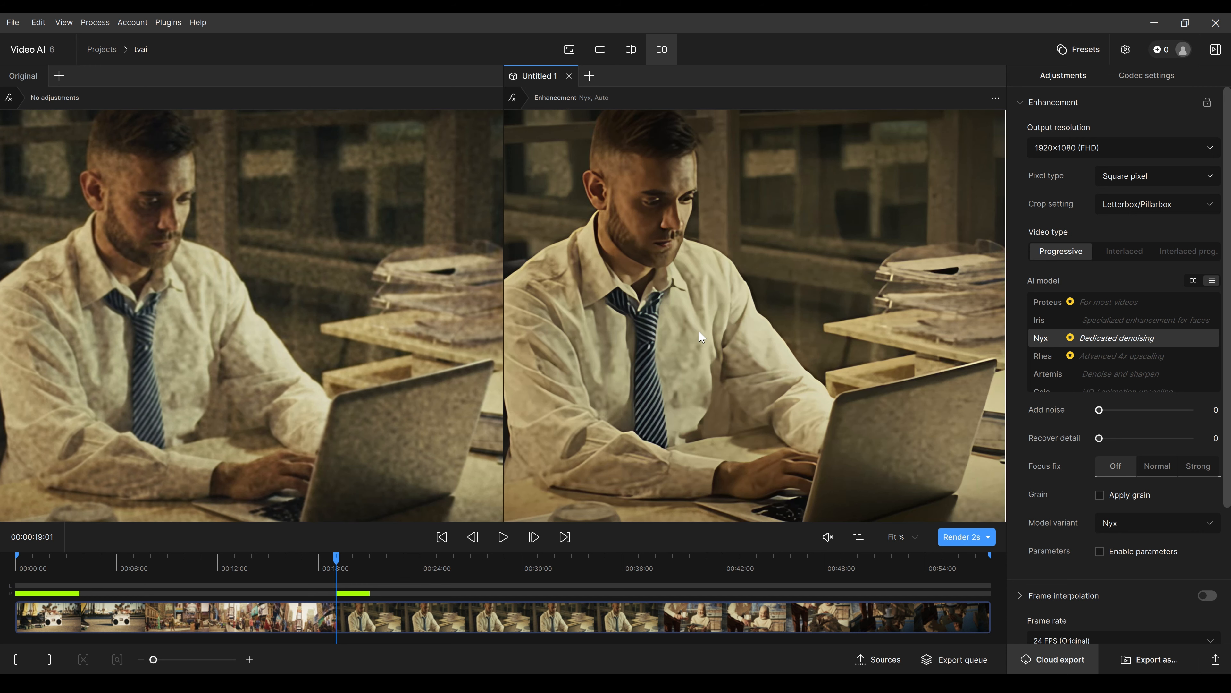
pyautogui.scroll(-5, 788, 348)
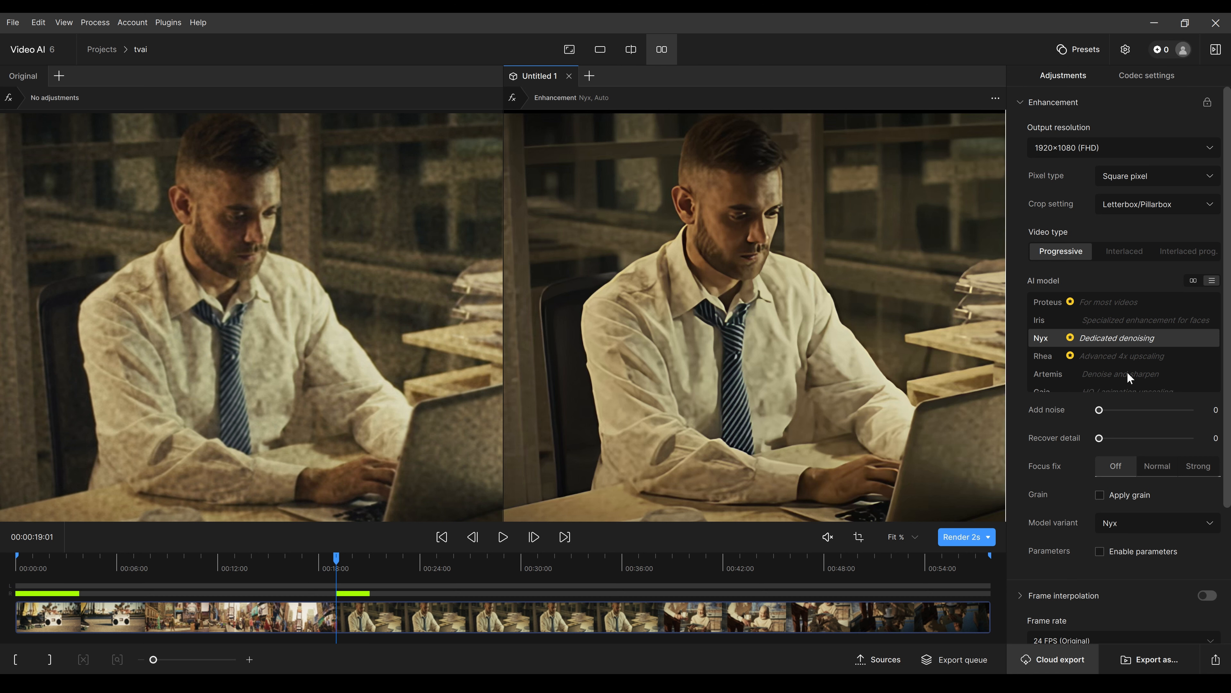
# Set the AI model to Iris, render a 2-second preview of the laptop scene, and inspect the man's face and shirt up close.
pyautogui.click(1097, 318)
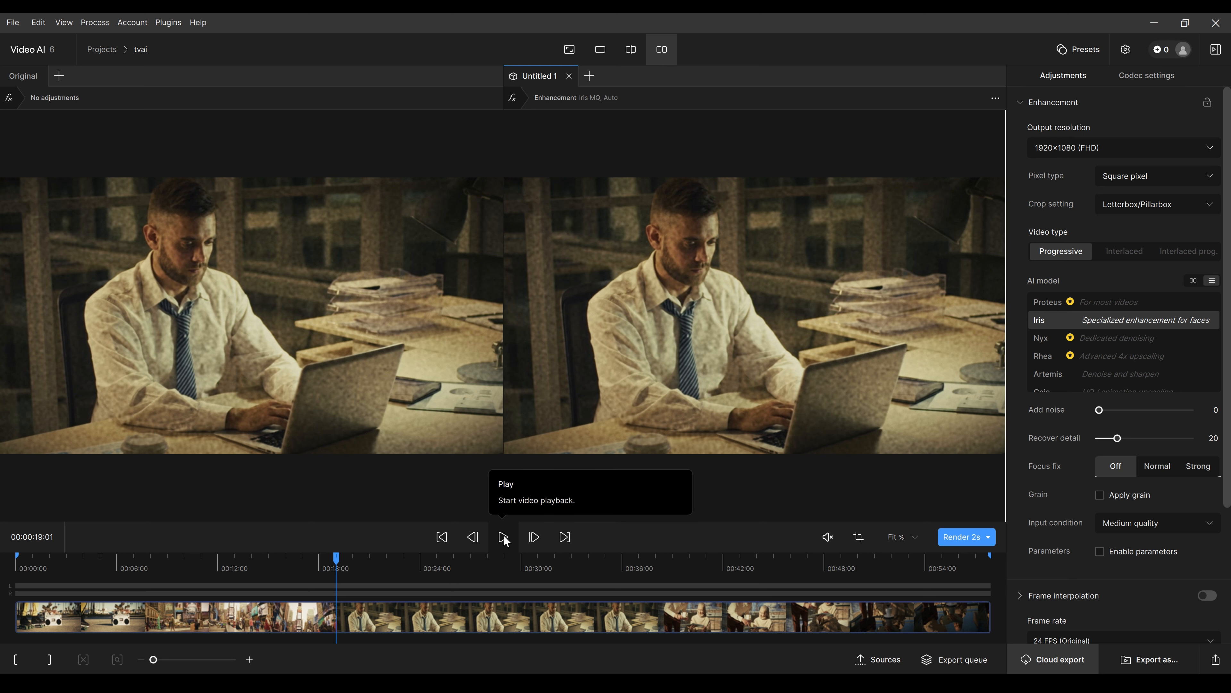
pyautogui.click(960, 537)
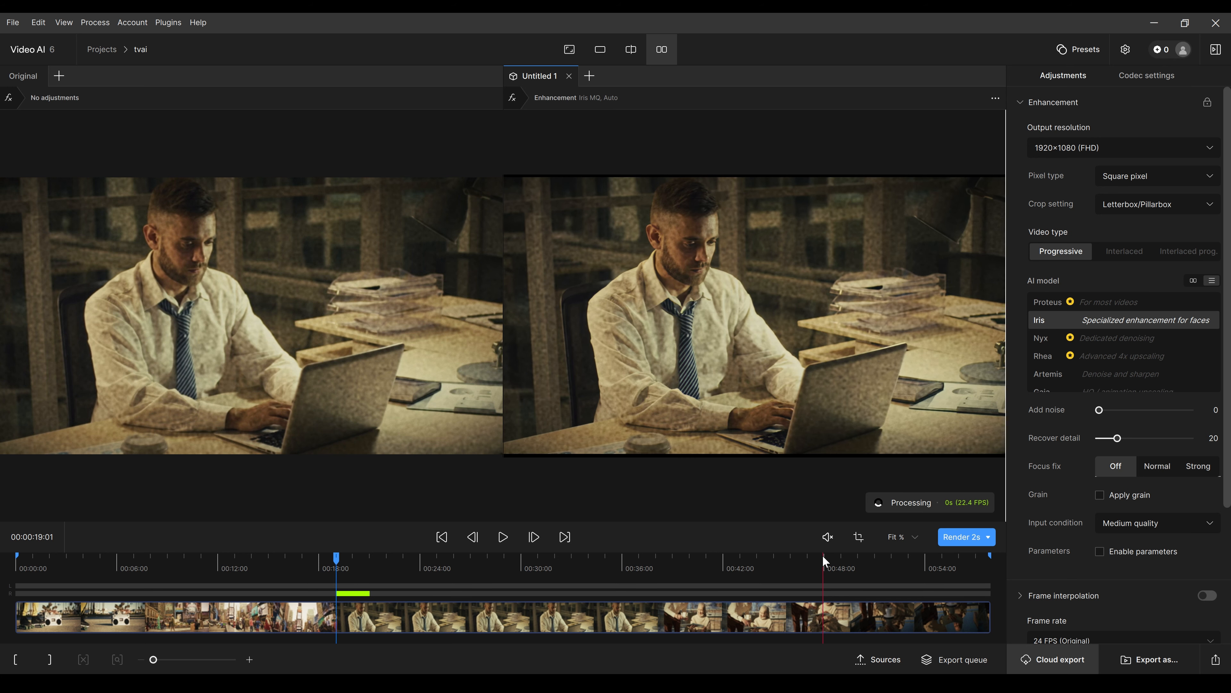
pyautogui.scroll(5, 726, 353)
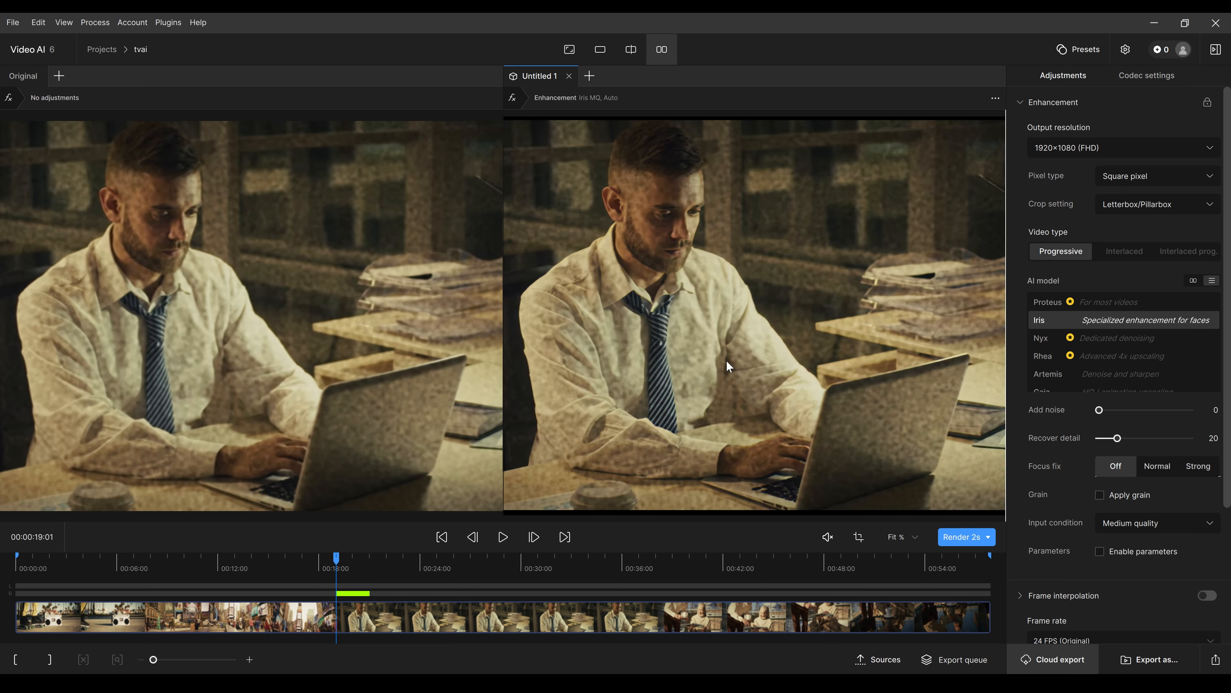
pyautogui.moveTo(726, 348); pyautogui.dragTo(791, 368)
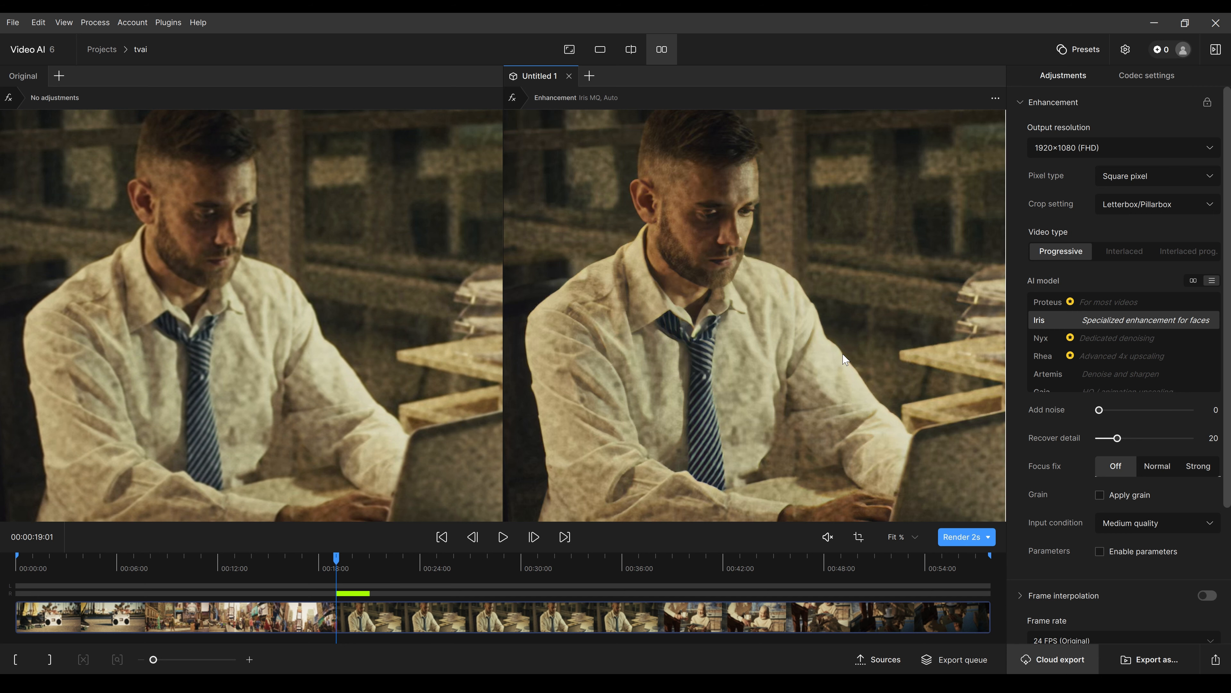
# Set the AI model back to Nyx and examine its preview of the laptop scene against the original.
pyautogui.click(1077, 337)
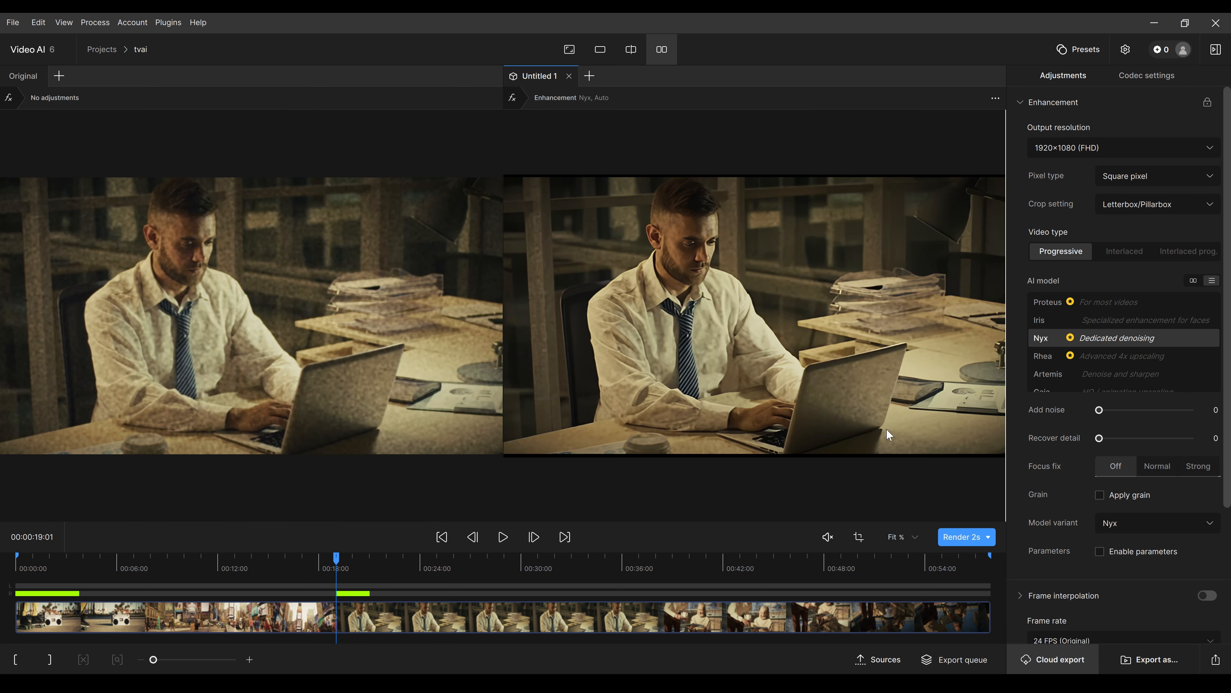
pyautogui.scroll(2, 724, 309)
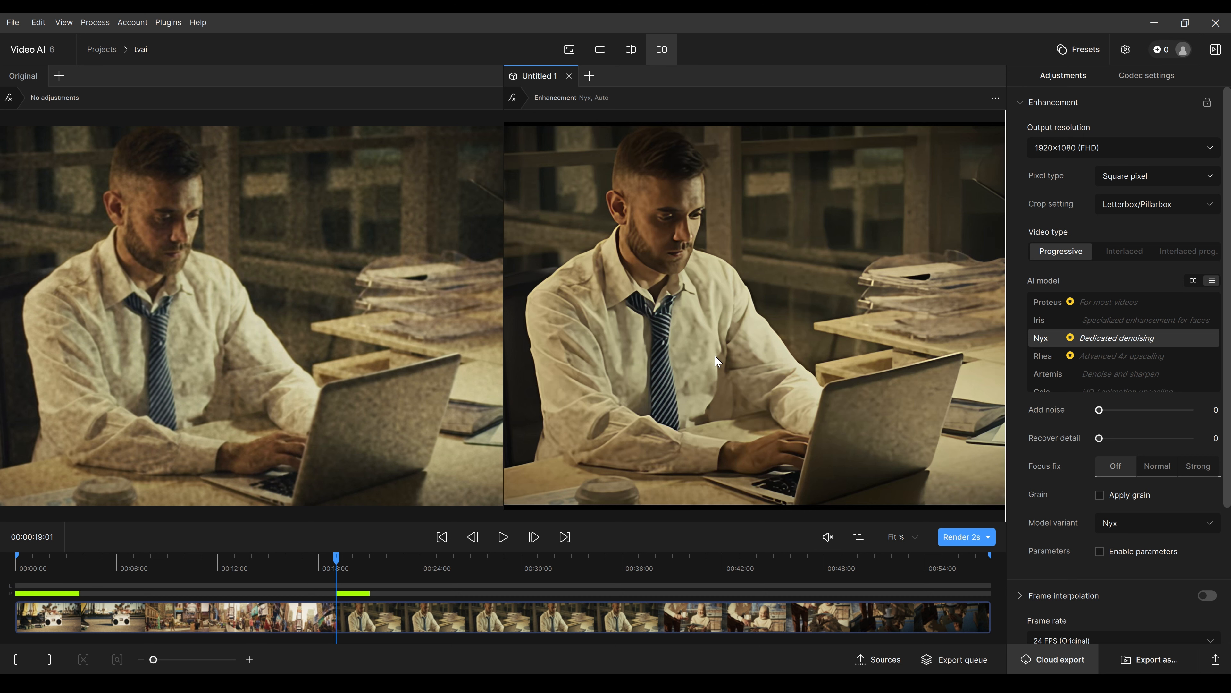
pyautogui.scroll(-1, 717, 360)
# Set the AI model to Artemis, render a 2-second preview of the laptop scene, and compare it closely with the original.
pyautogui.click(1094, 379)
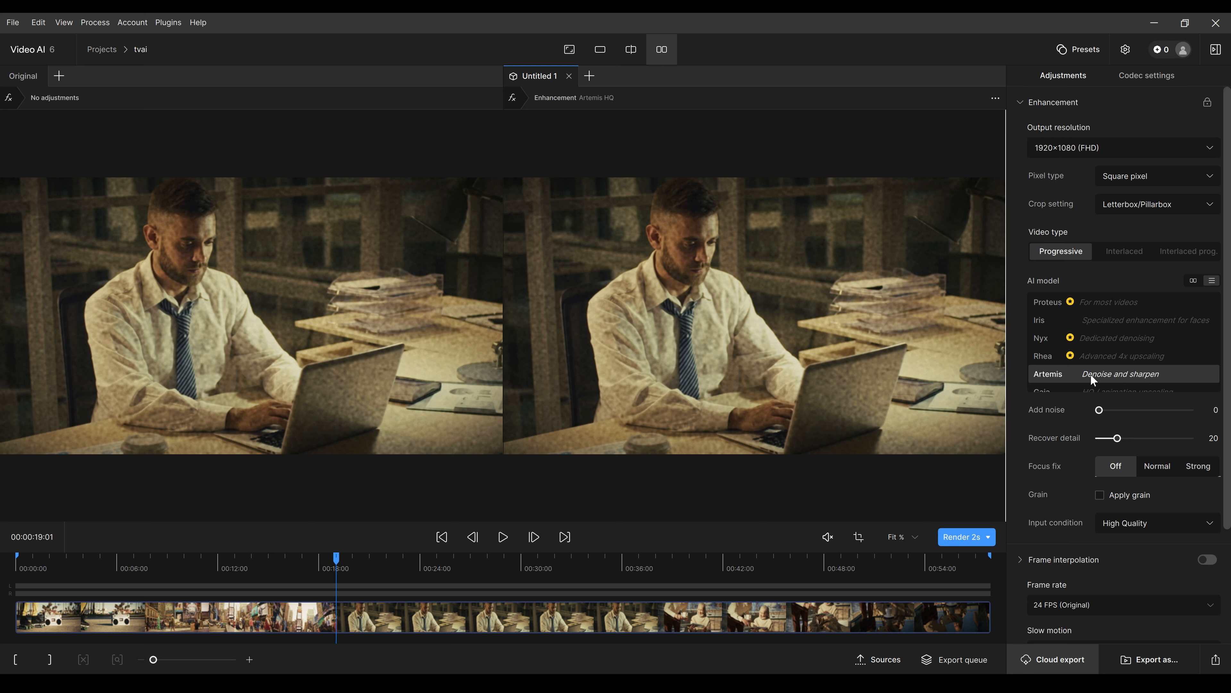
pyautogui.click(963, 542)
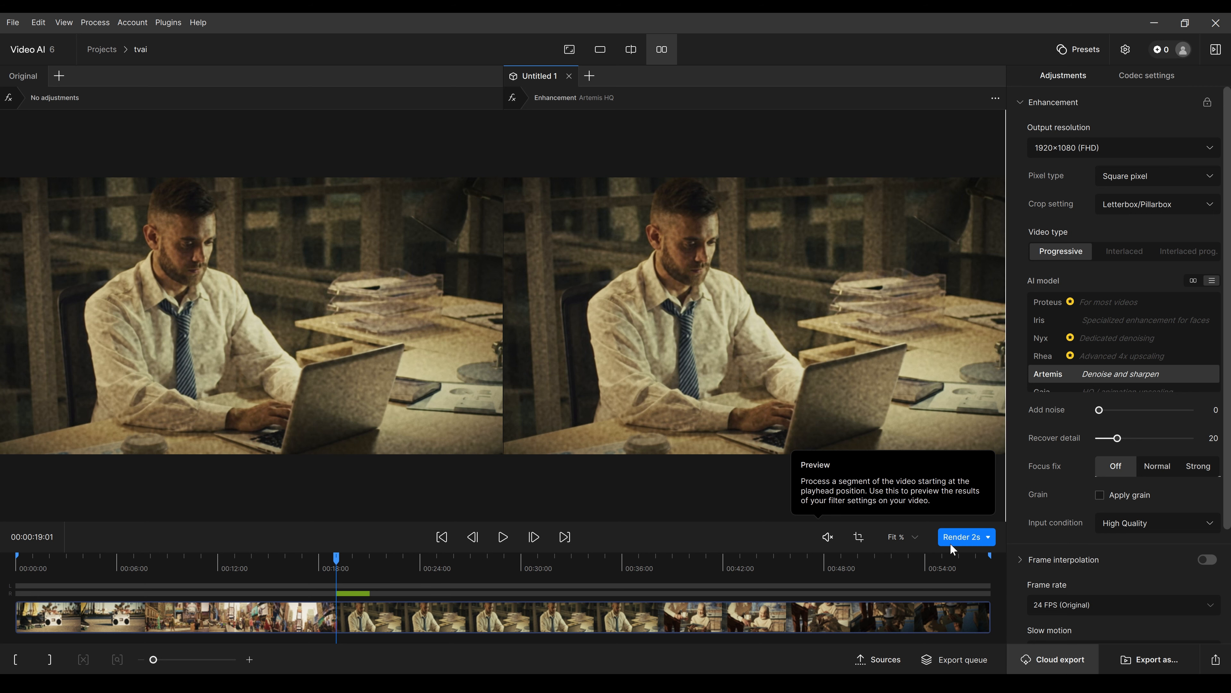
pyautogui.click(950, 543)
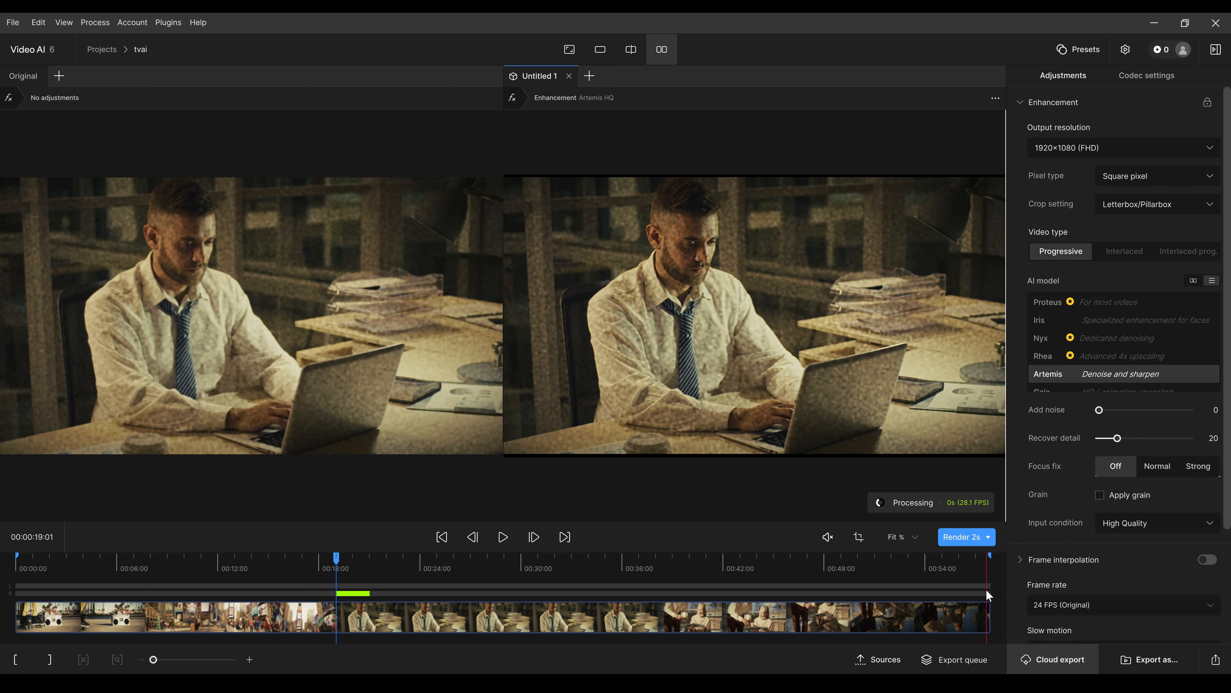
pyautogui.scroll(5, 773, 335)
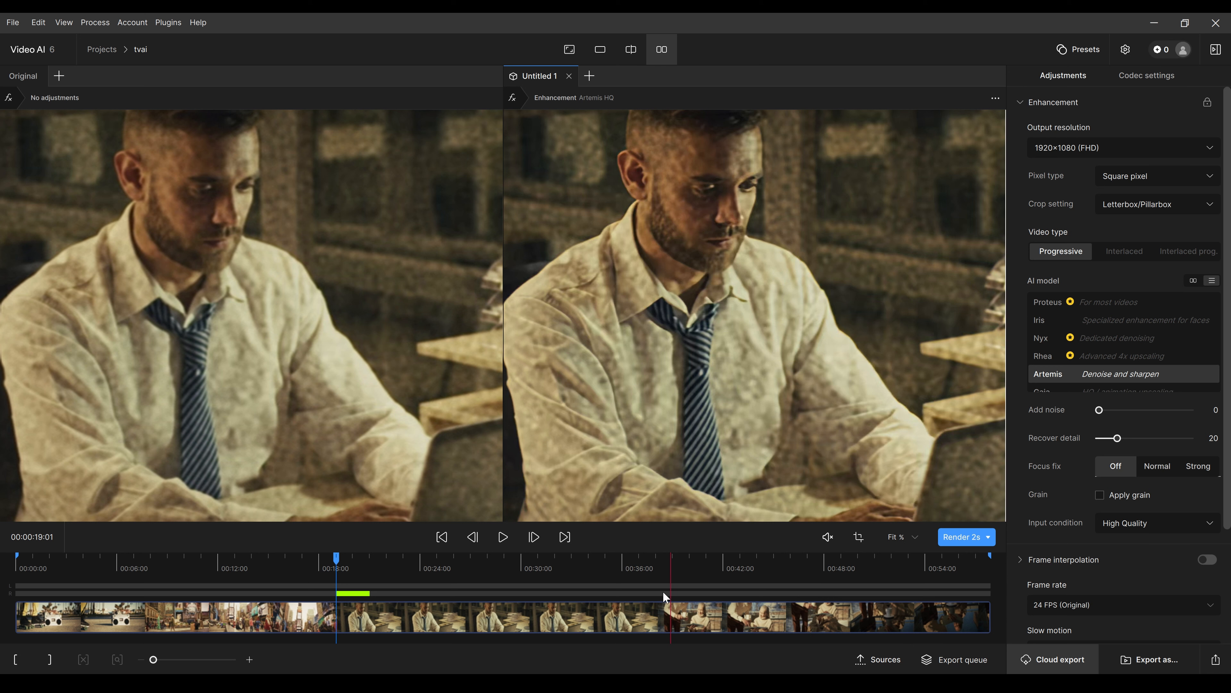
# Move the playhead to 00:00:41:18, render a 2-second preview with the Nyx model, and examine the elderly couple's faces and clothing.
pyautogui.click(719, 604)
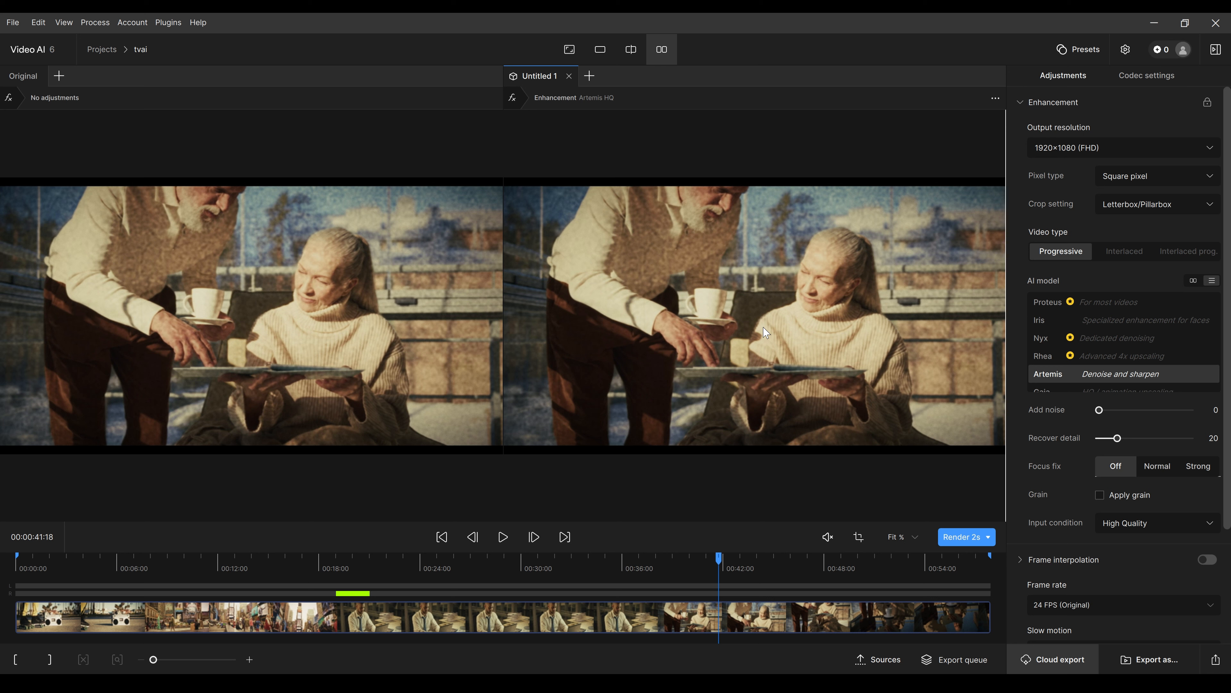
pyautogui.click(1088, 340)
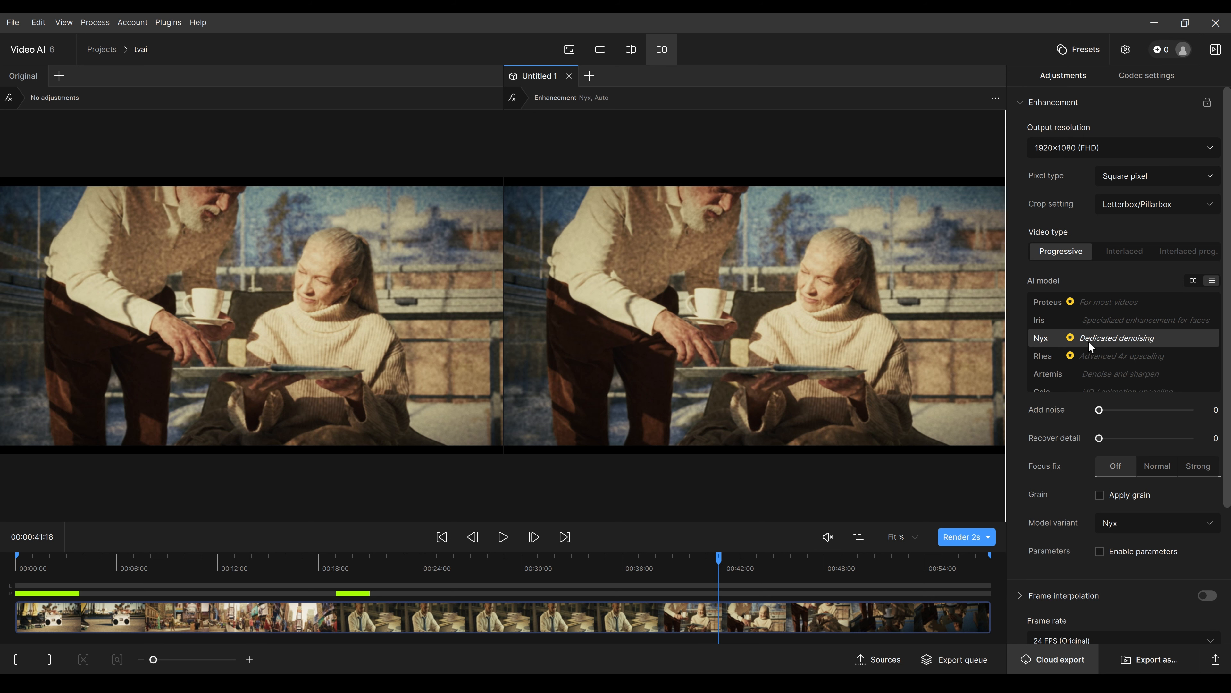
pyautogui.click(957, 540)
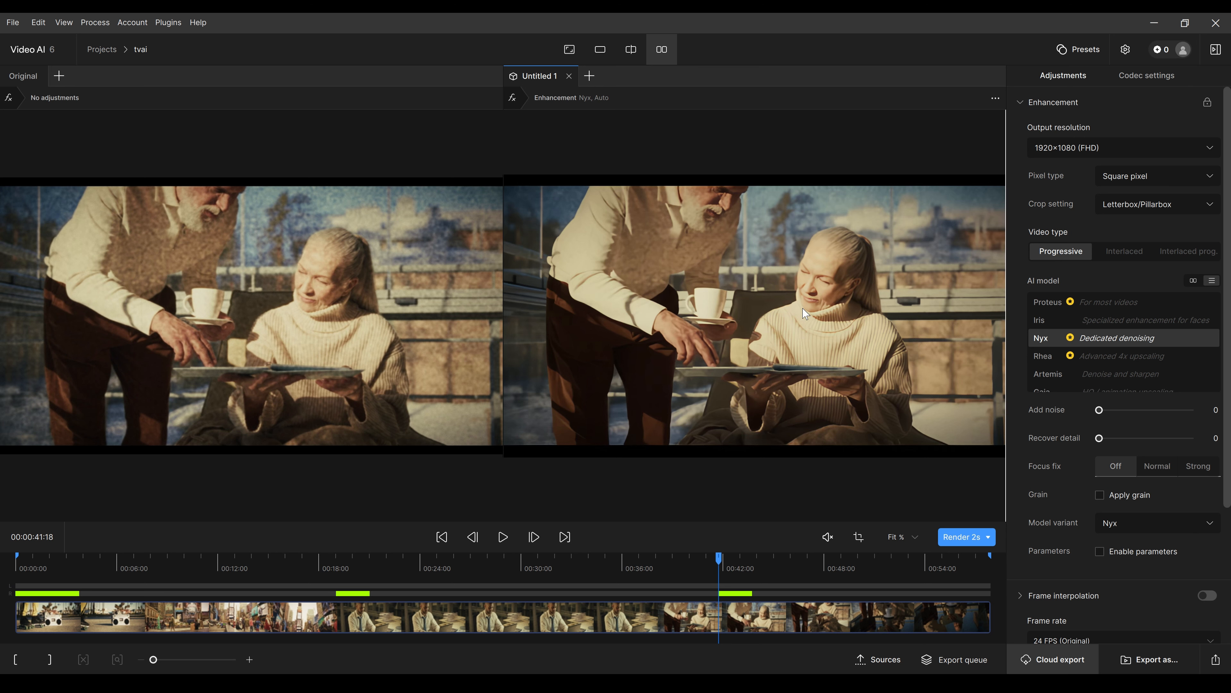
pyautogui.scroll(4, 819, 320)
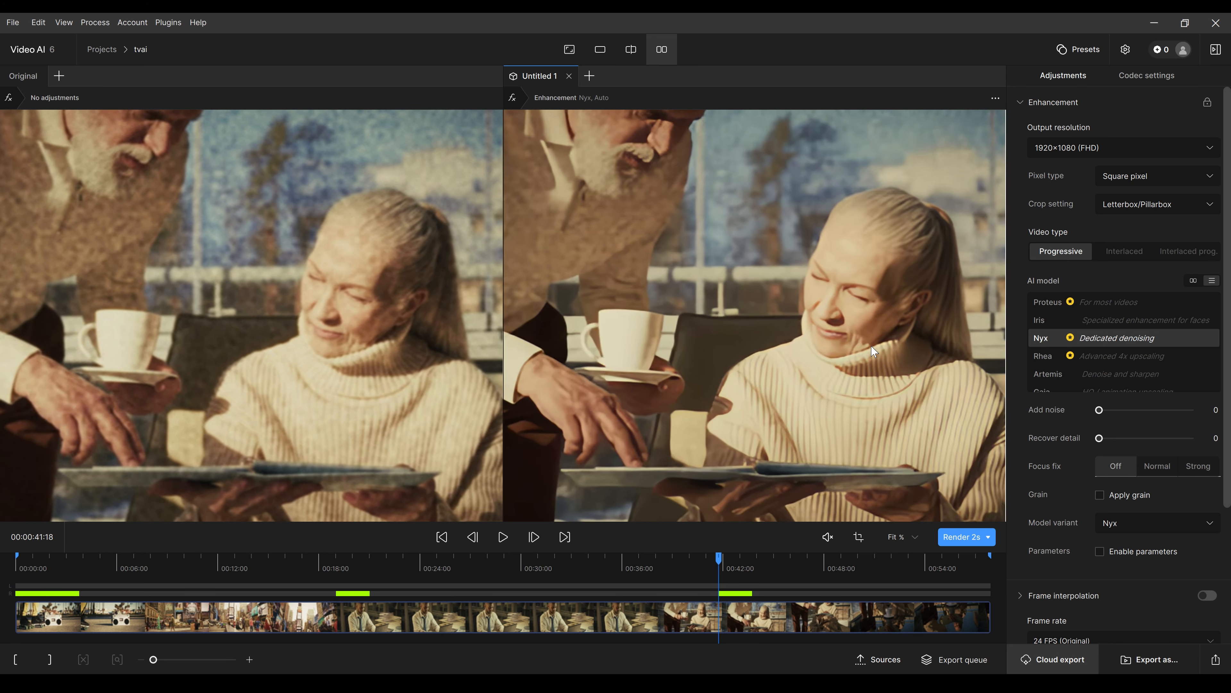
pyautogui.moveTo(871, 346); pyautogui.dragTo(857, 359)
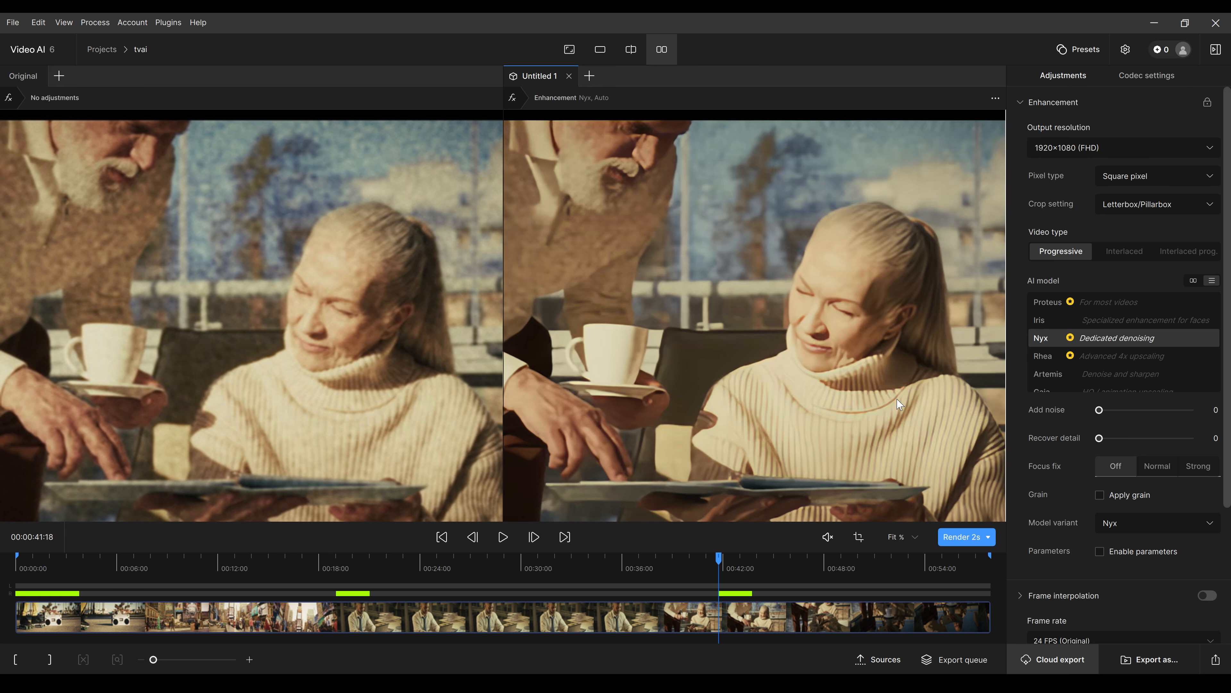
pyautogui.scroll(-2, 889, 401)
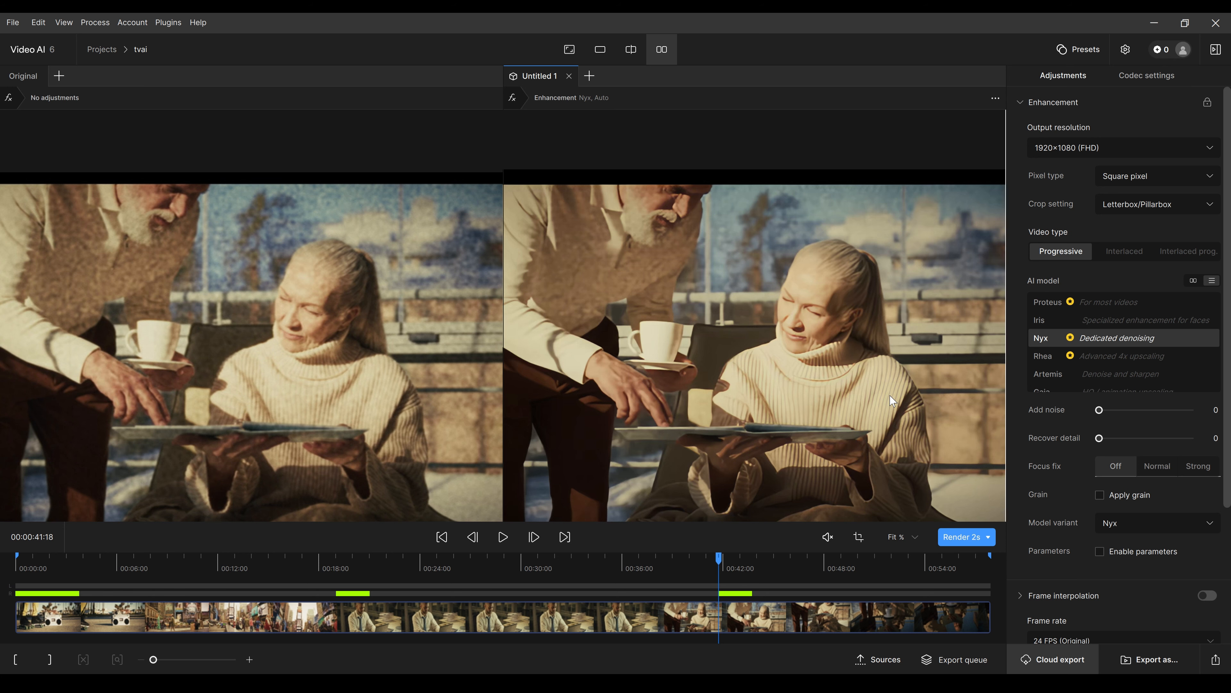
pyautogui.scroll(-3, 840, 399)
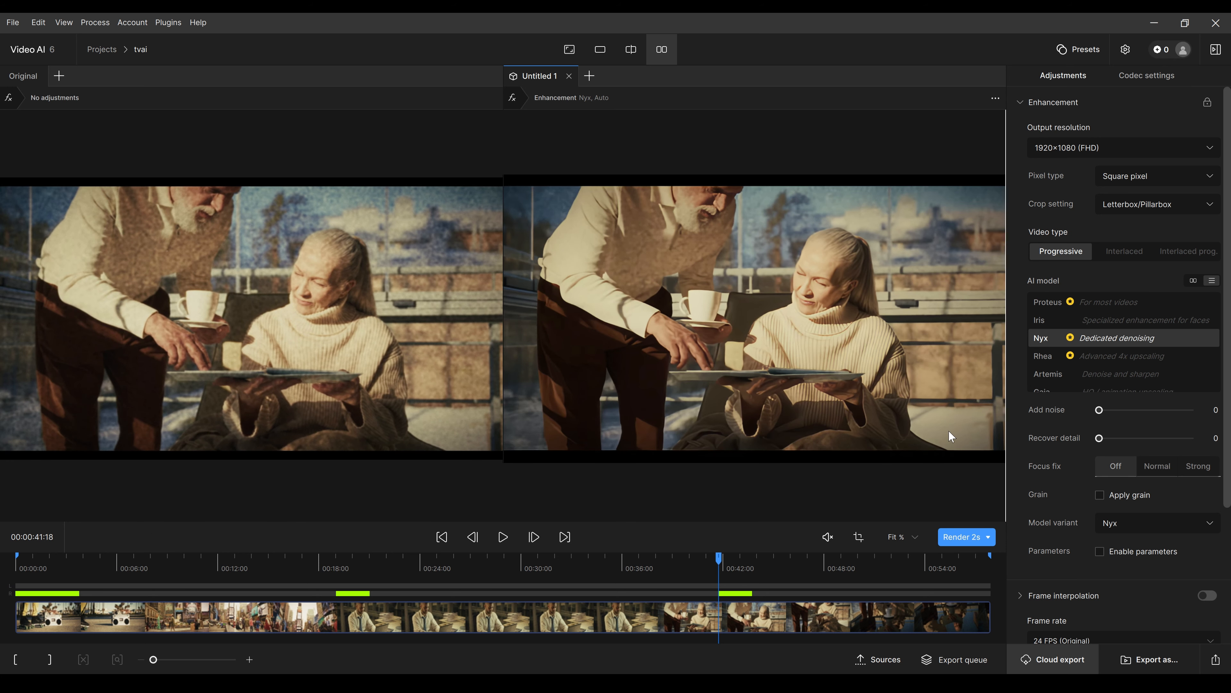
# Set the AI model to Iris, render a 2-second preview of the elderly couple, and compare it closely with the original.
pyautogui.click(1083, 321)
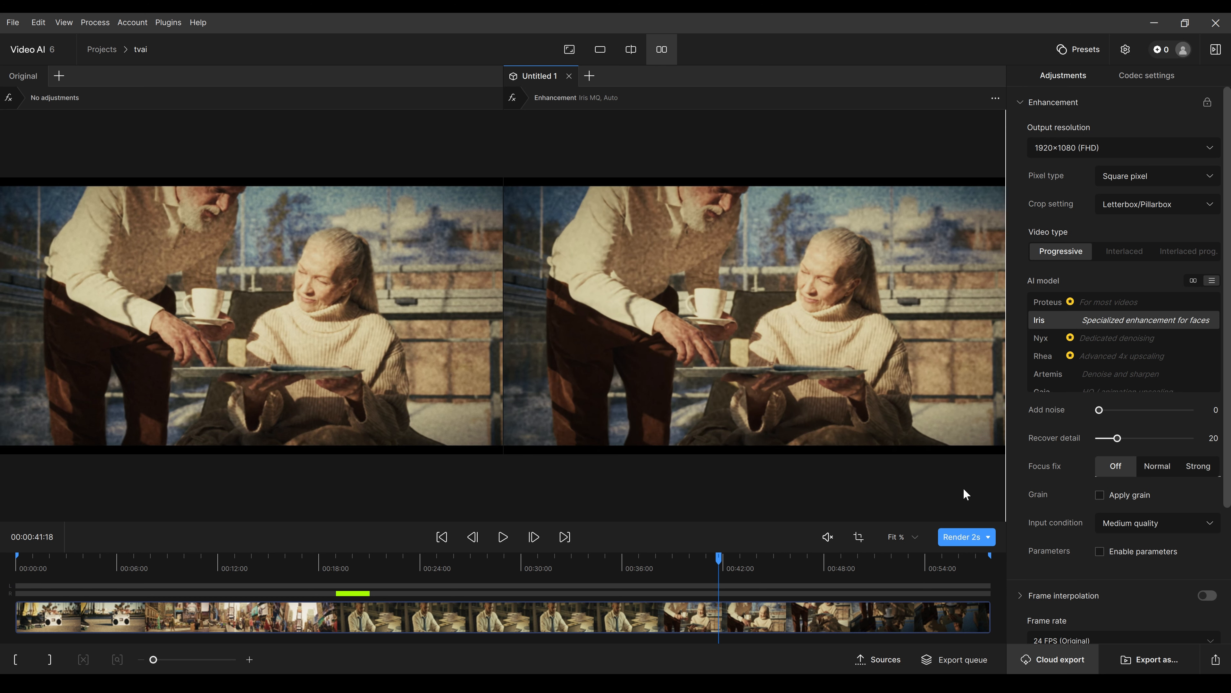
pyautogui.click(967, 528)
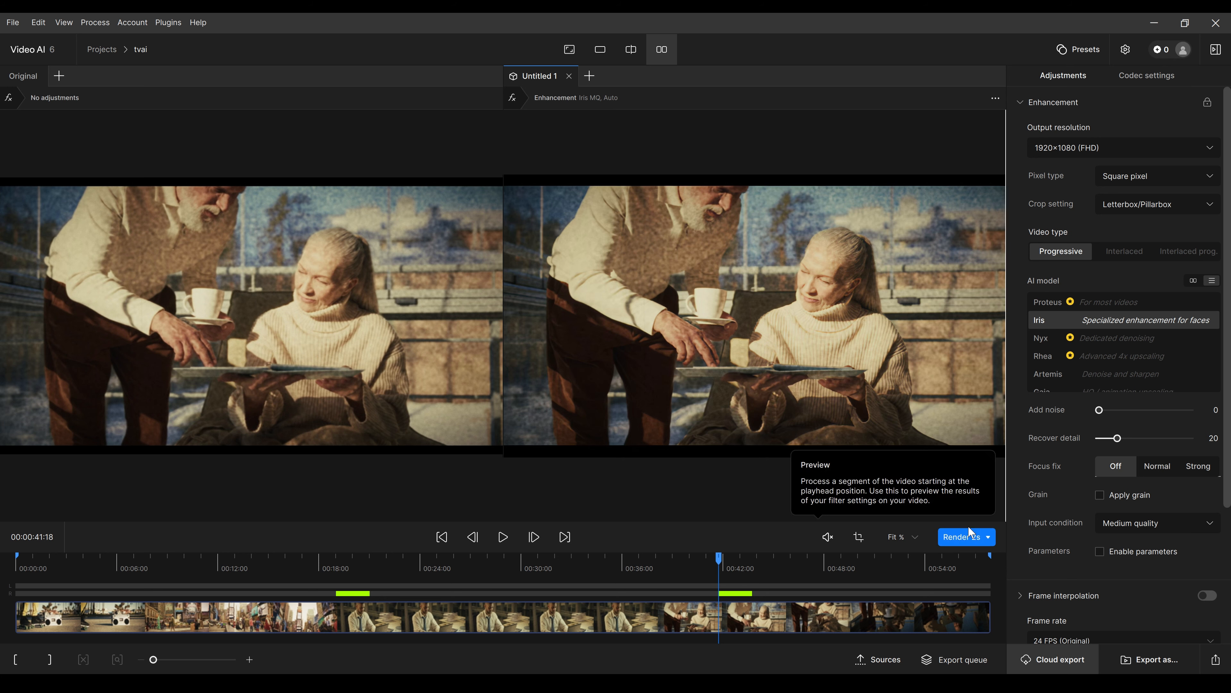
pyautogui.scroll(2, 856, 334)
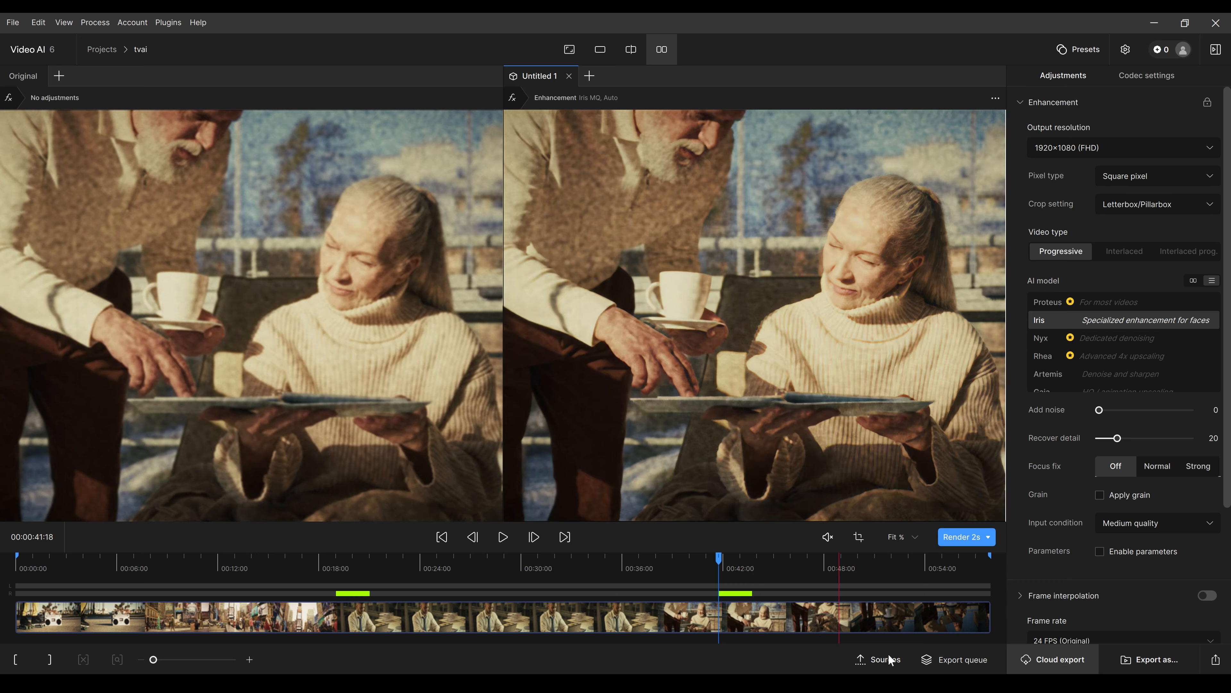
# Load the Dead Poets Society_t02 16.mkv source, move the playhead to the classroom scene at 00:02:11;00, and view it up close.
pyautogui.click(880, 662)
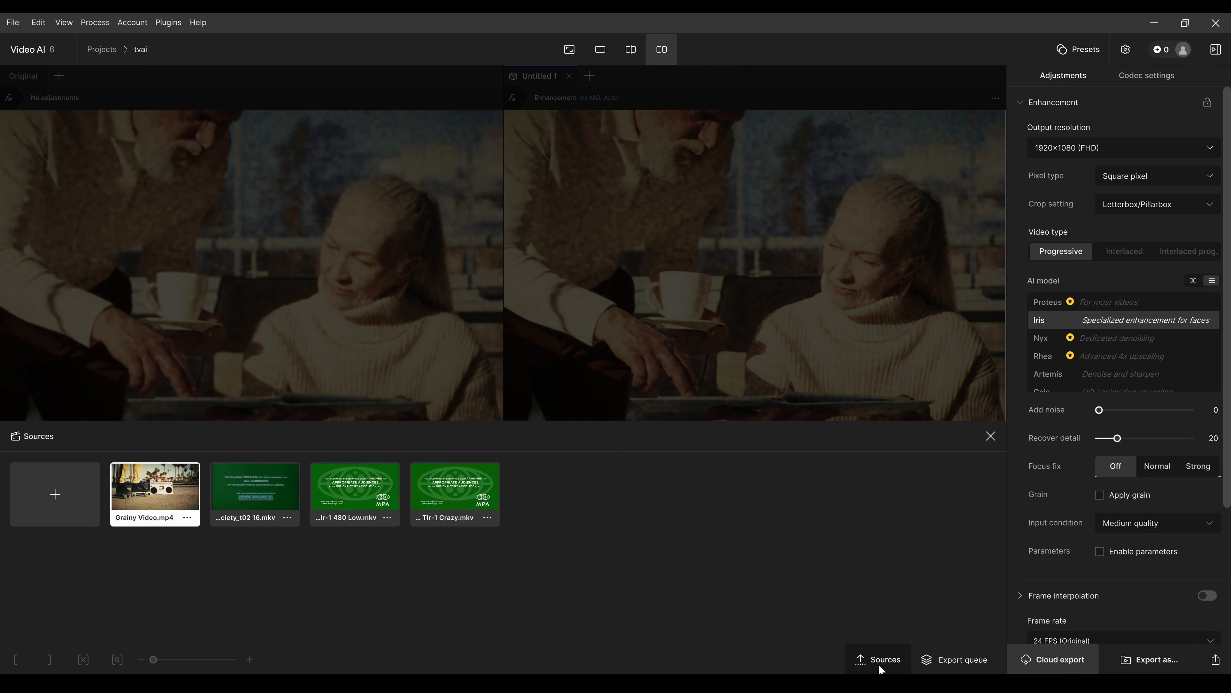
pyautogui.click(258, 480)
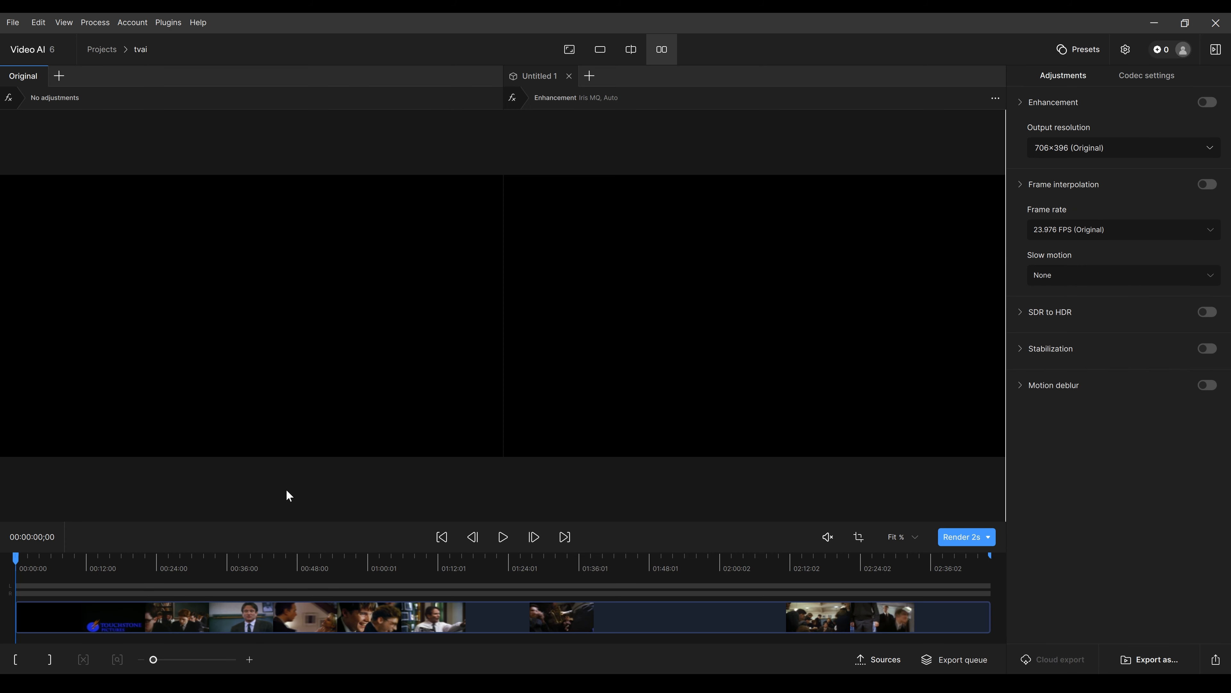
pyautogui.click(306, 615)
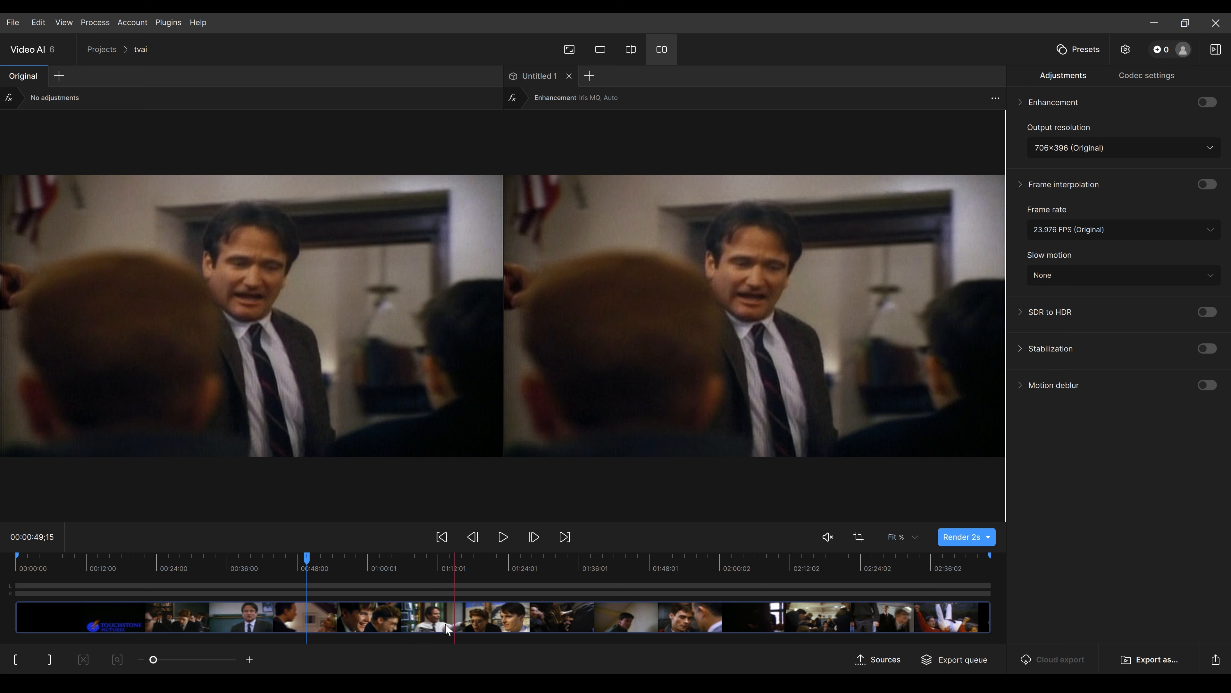
pyautogui.click(339, 616)
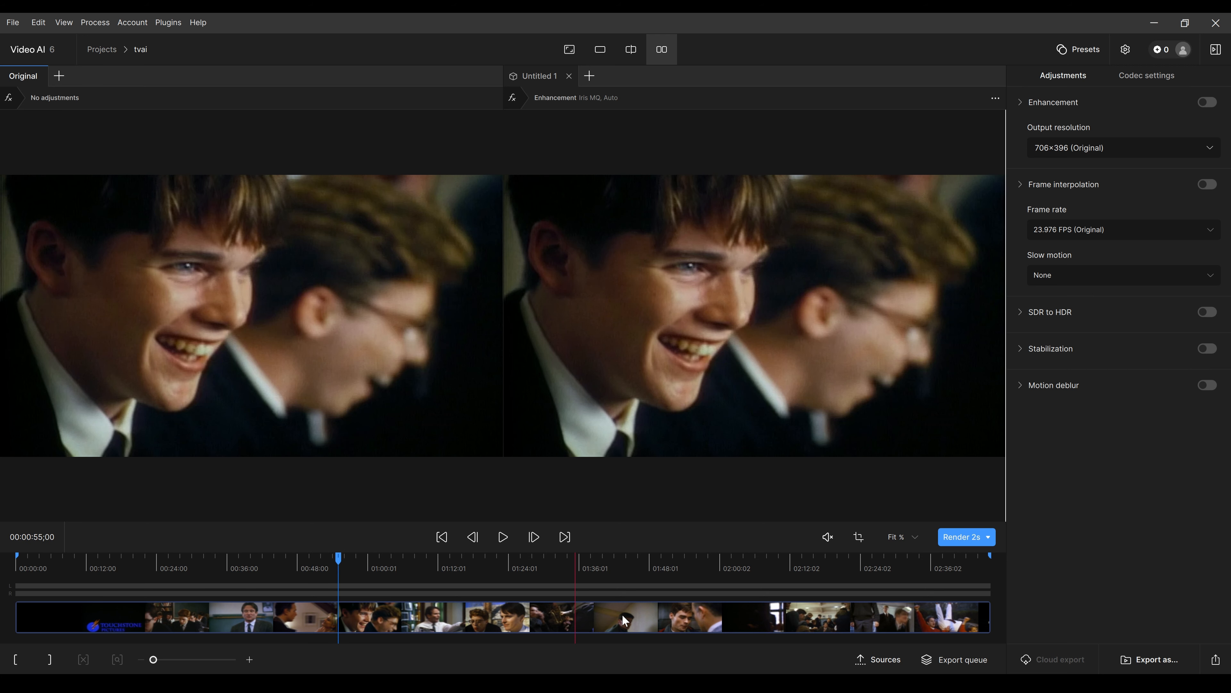
pyautogui.click(766, 615)
pyautogui.click(784, 614)
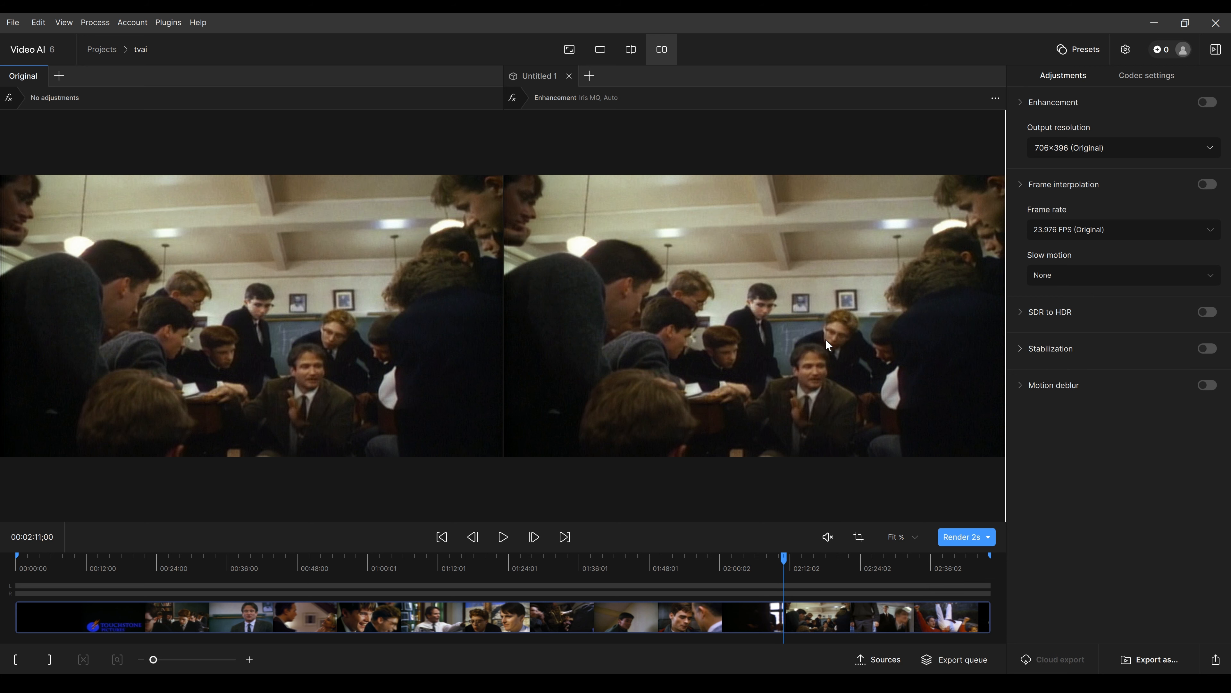
pyautogui.scroll(2, 832, 359)
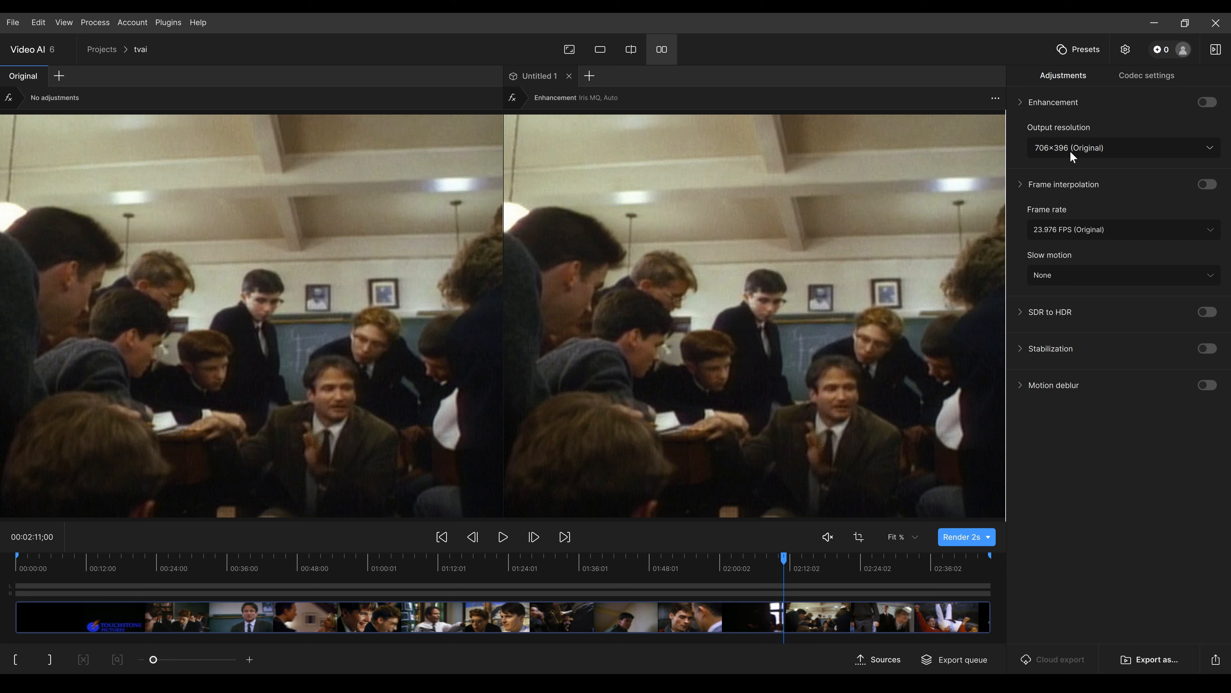
# Set the AI model to Artemis for the enhanced version and render a 2-second preview of the classroom scene.
pyautogui.click(819, 273)
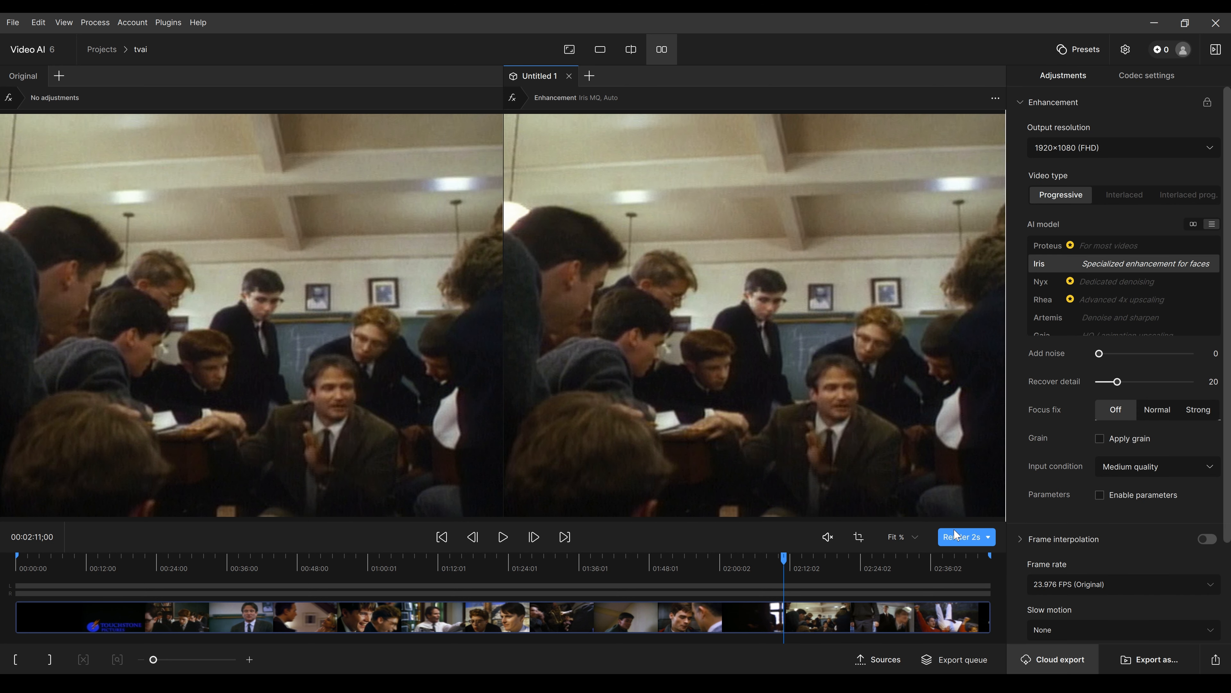
pyautogui.click(1074, 319)
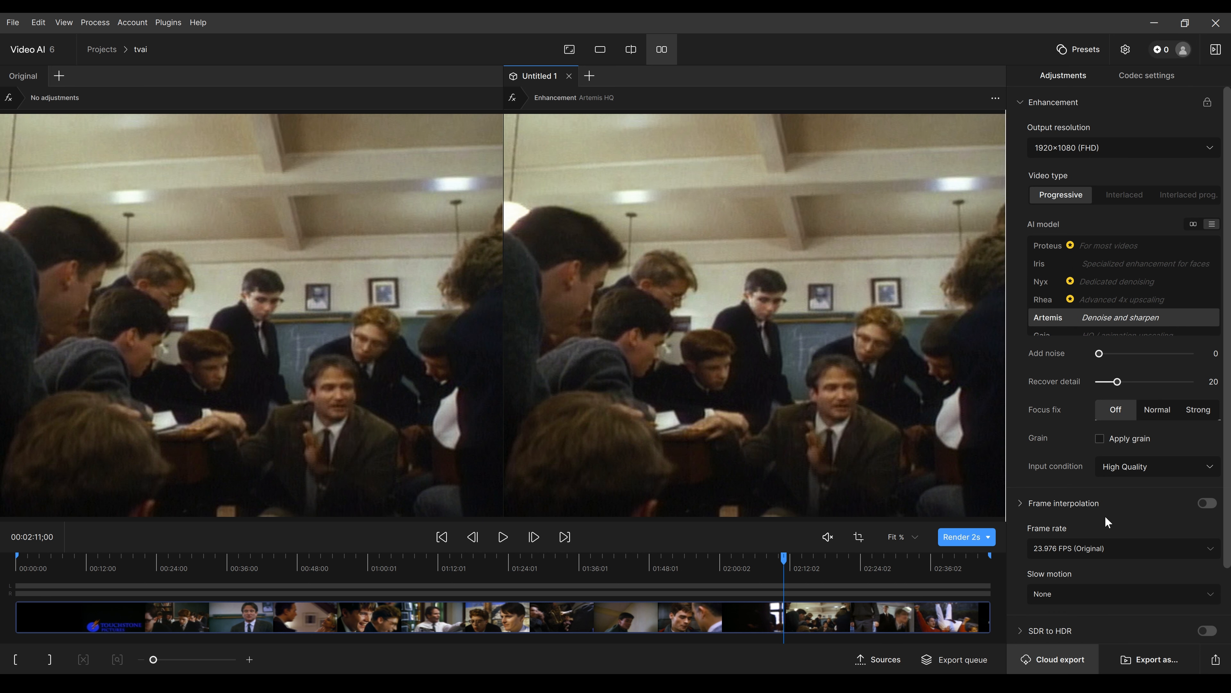
pyautogui.click(966, 537)
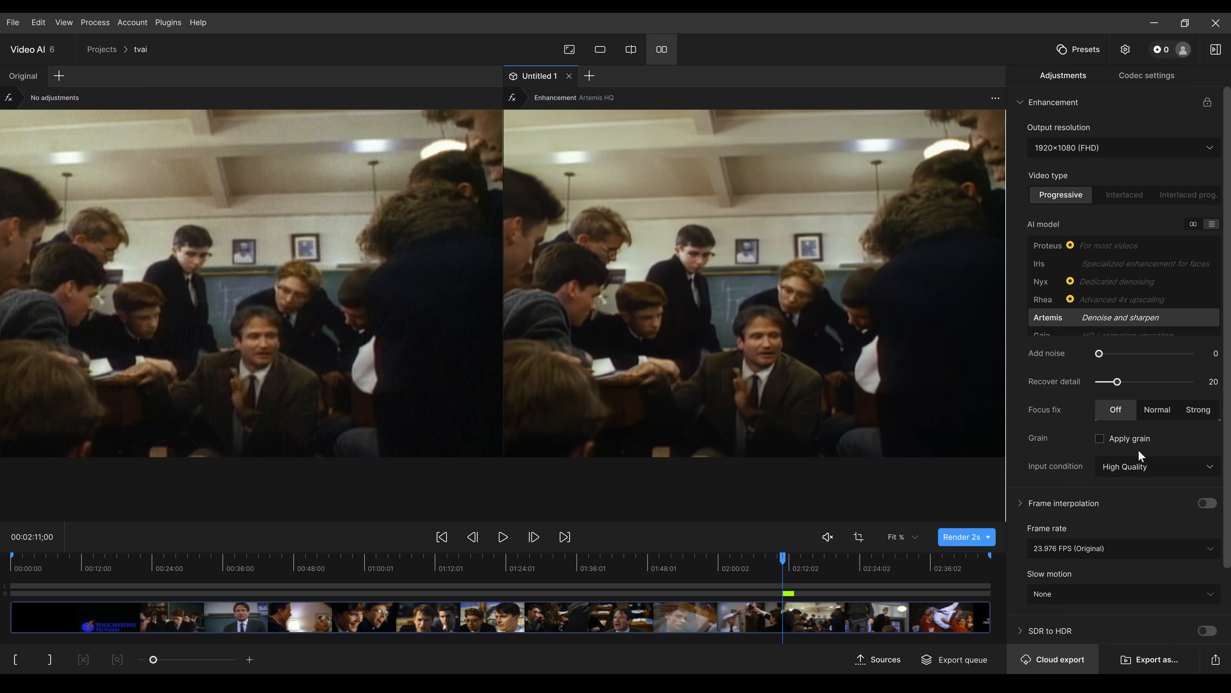
# Set the Artemis input condition to Low Quality, render a 2-second preview, and view the teacher and students up close.
pyautogui.click(1141, 467)
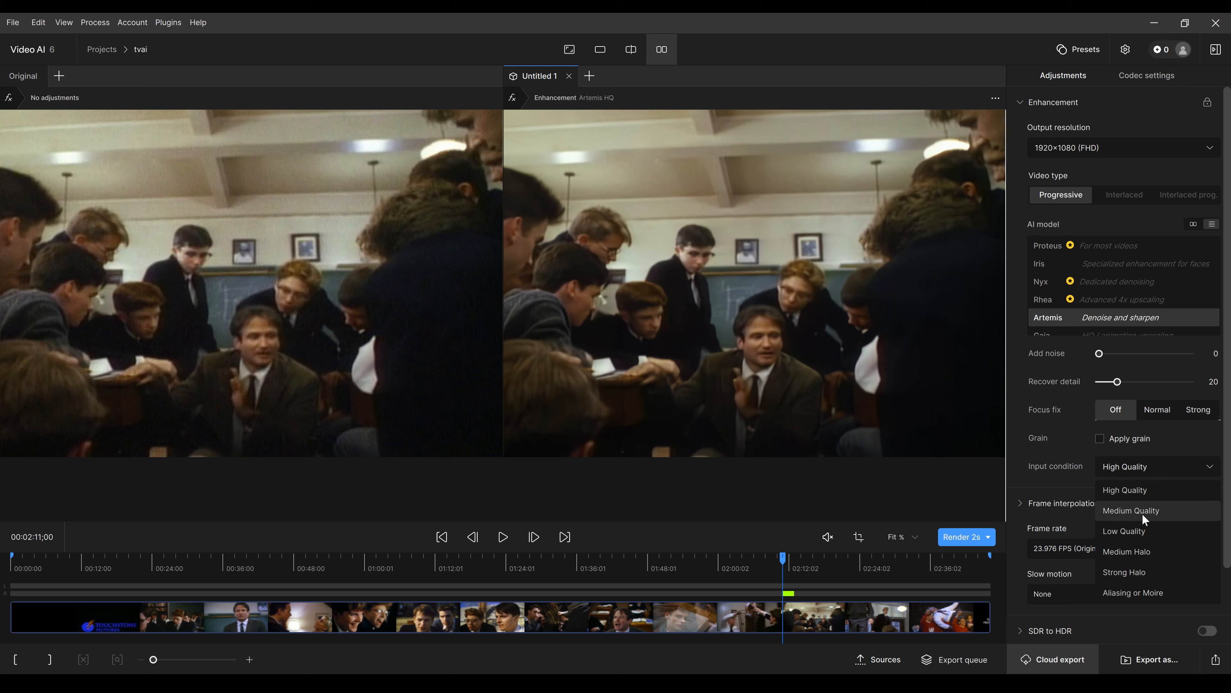
pyautogui.click(1142, 530)
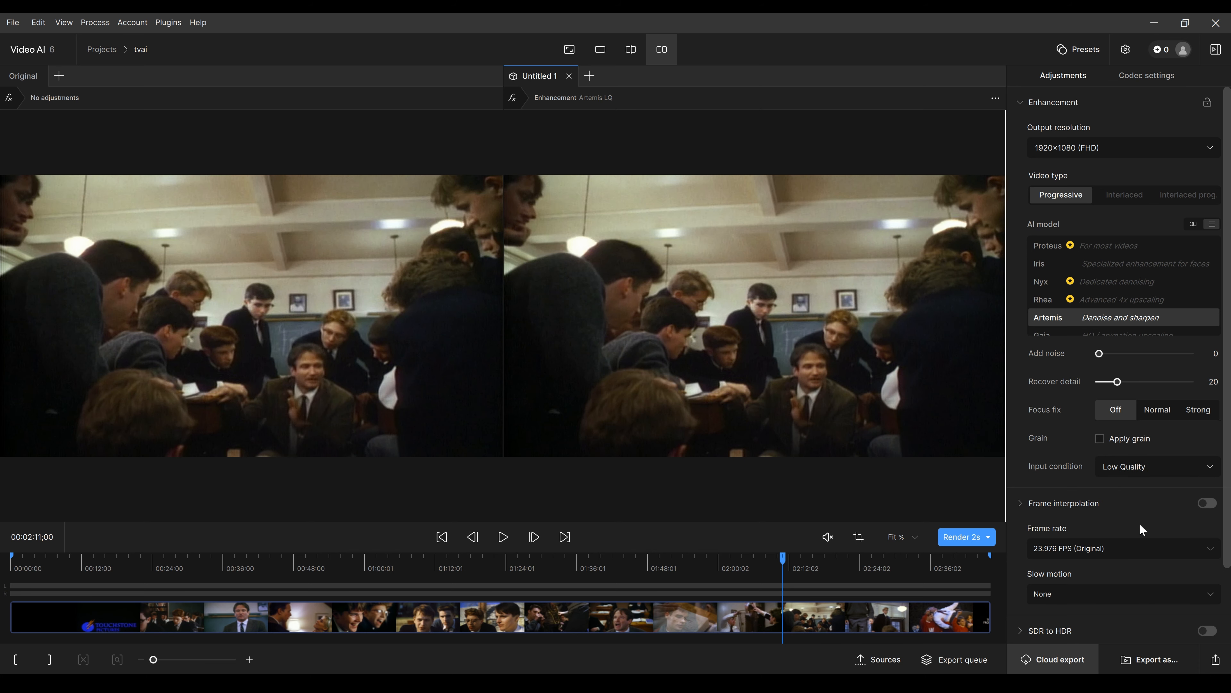
pyautogui.click(960, 535)
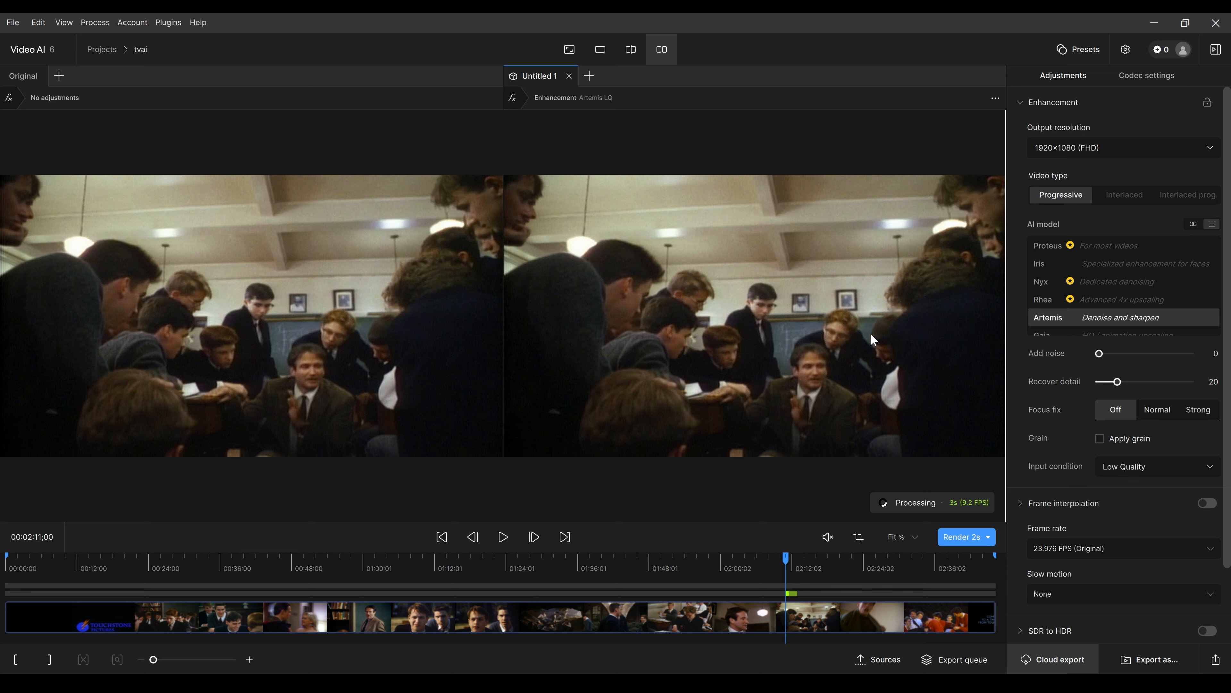
pyautogui.scroll(3, 858, 407)
pyautogui.moveTo(902, 426); pyautogui.dragTo(834, 340)
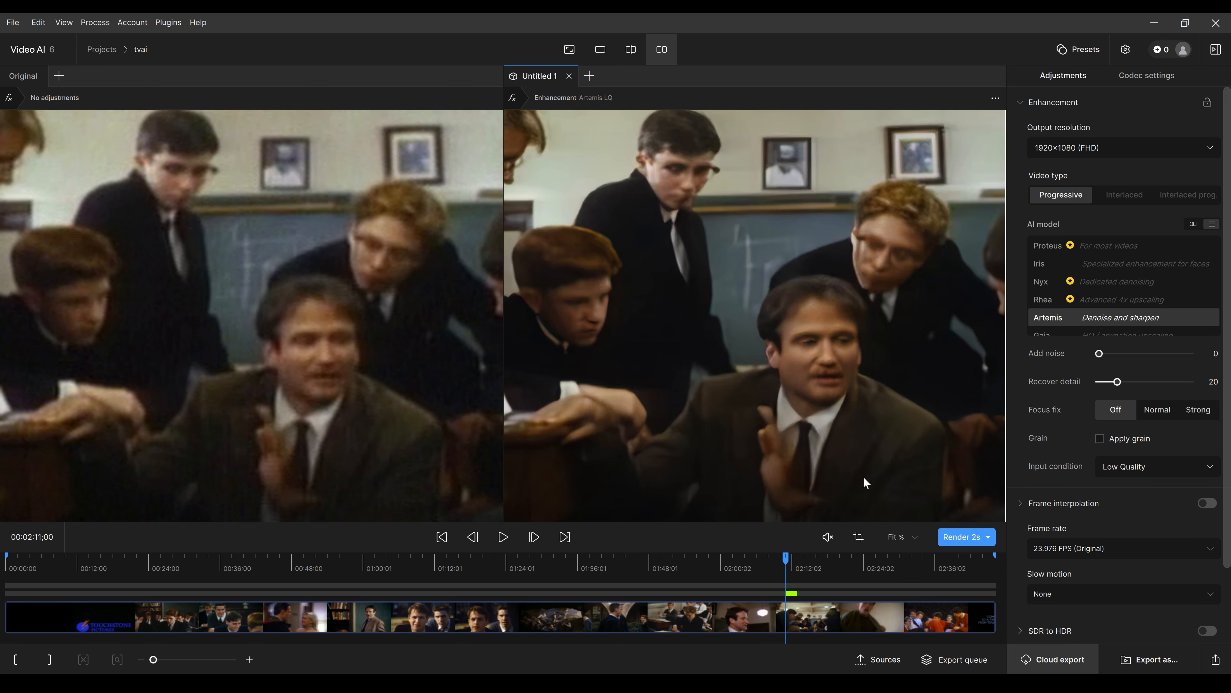
# Alternate the Artemis input condition between High Quality and Low Quality to compare the classroom previews, ending on High Quality.
pyautogui.click(1139, 471)
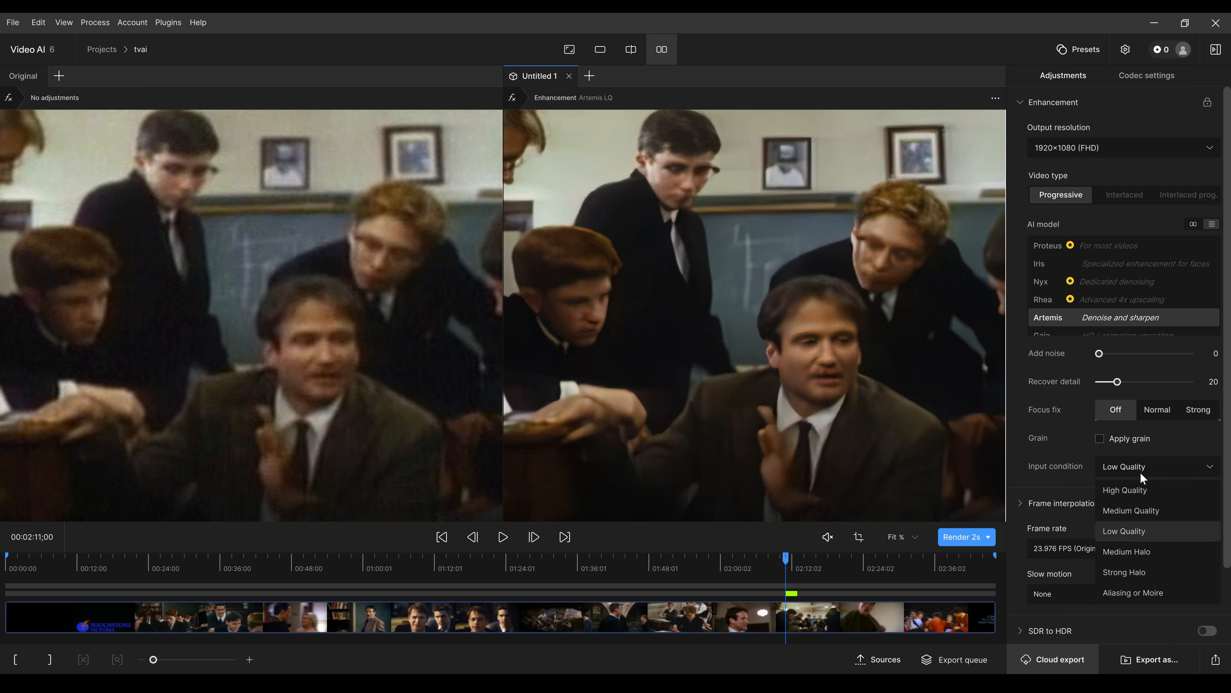
pyautogui.click(1135, 490)
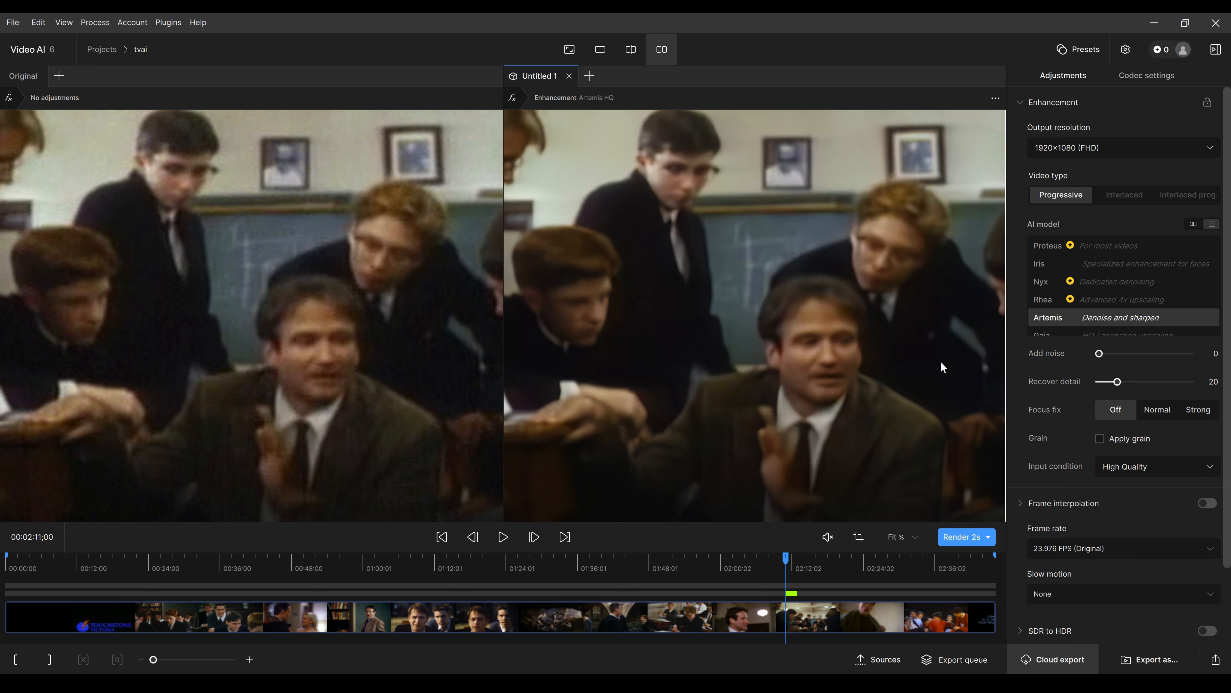
pyautogui.click(1144, 469)
pyautogui.click(1143, 531)
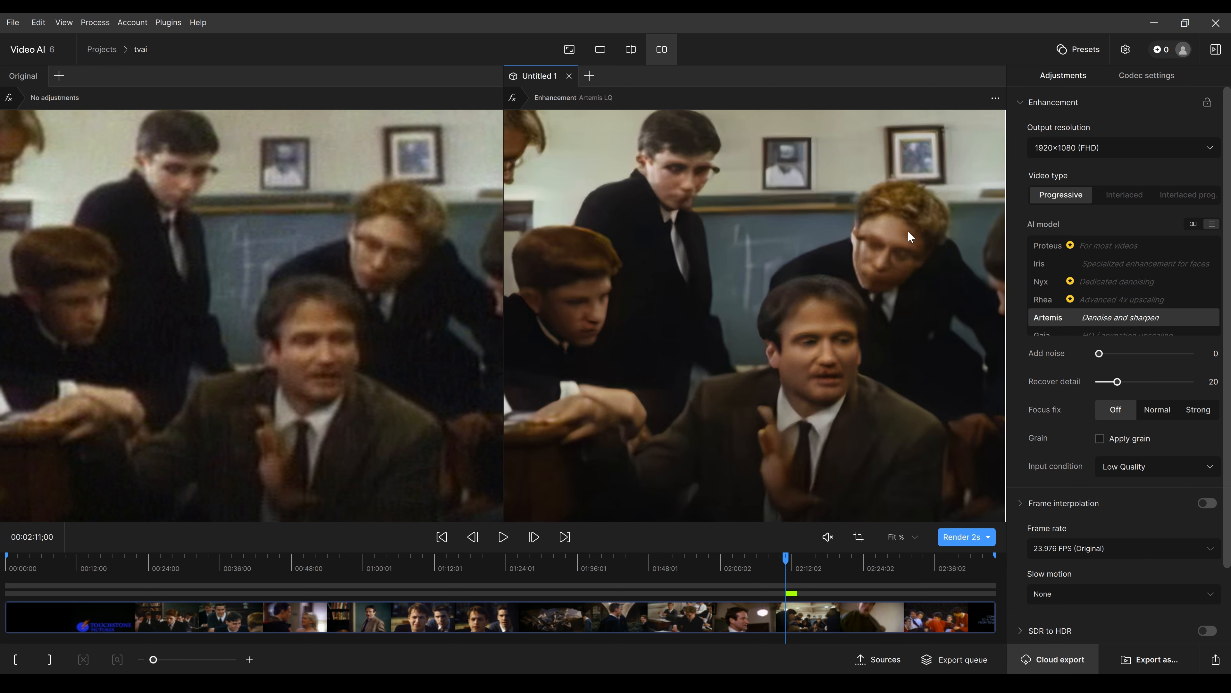
pyautogui.click(1137, 465)
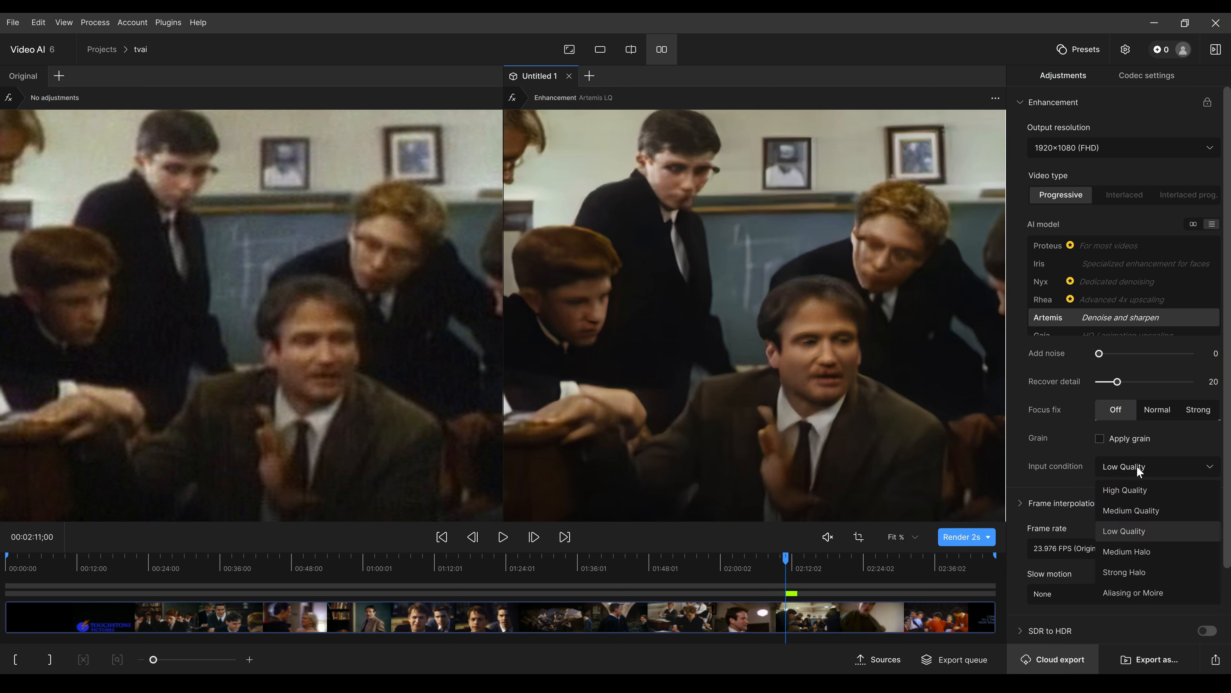
pyautogui.click(1135, 494)
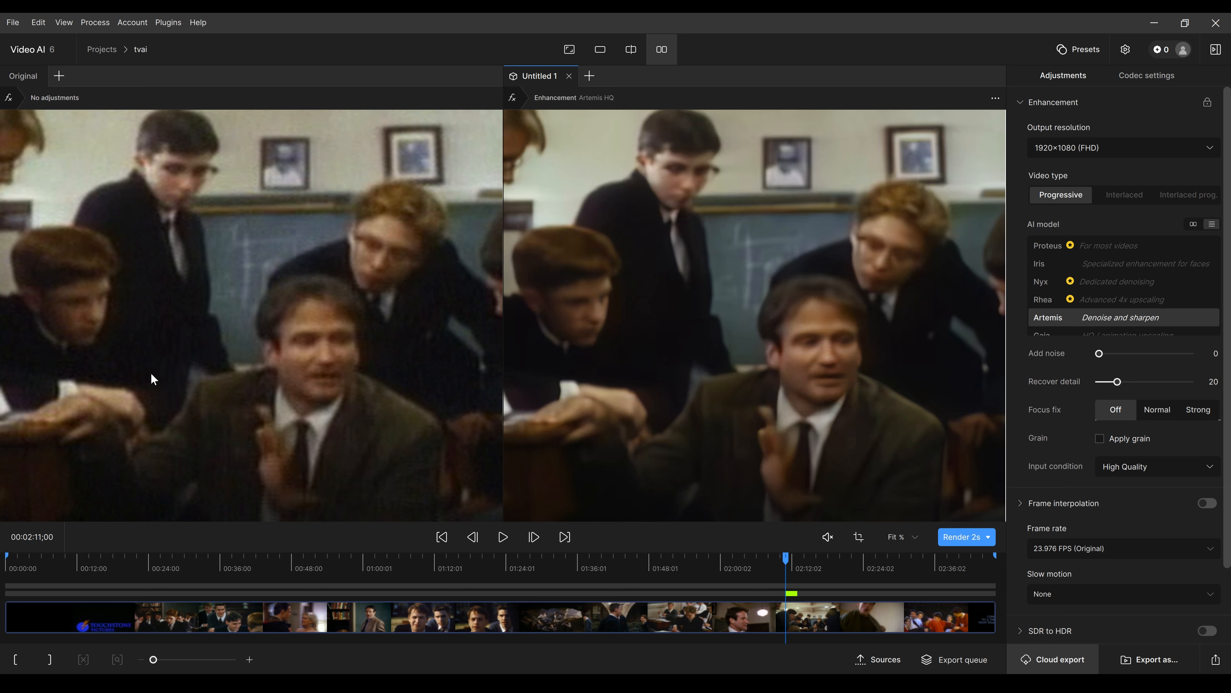
pyautogui.scroll(3, 753, 366)
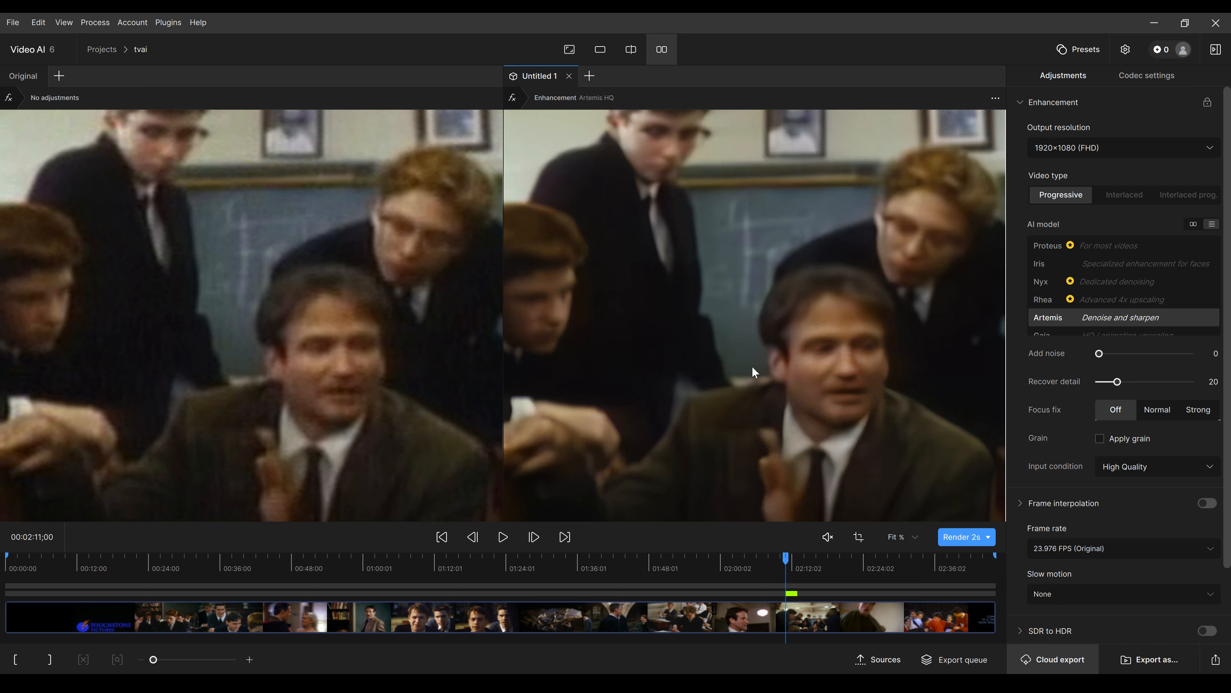
pyautogui.scroll(-3, 755, 370)
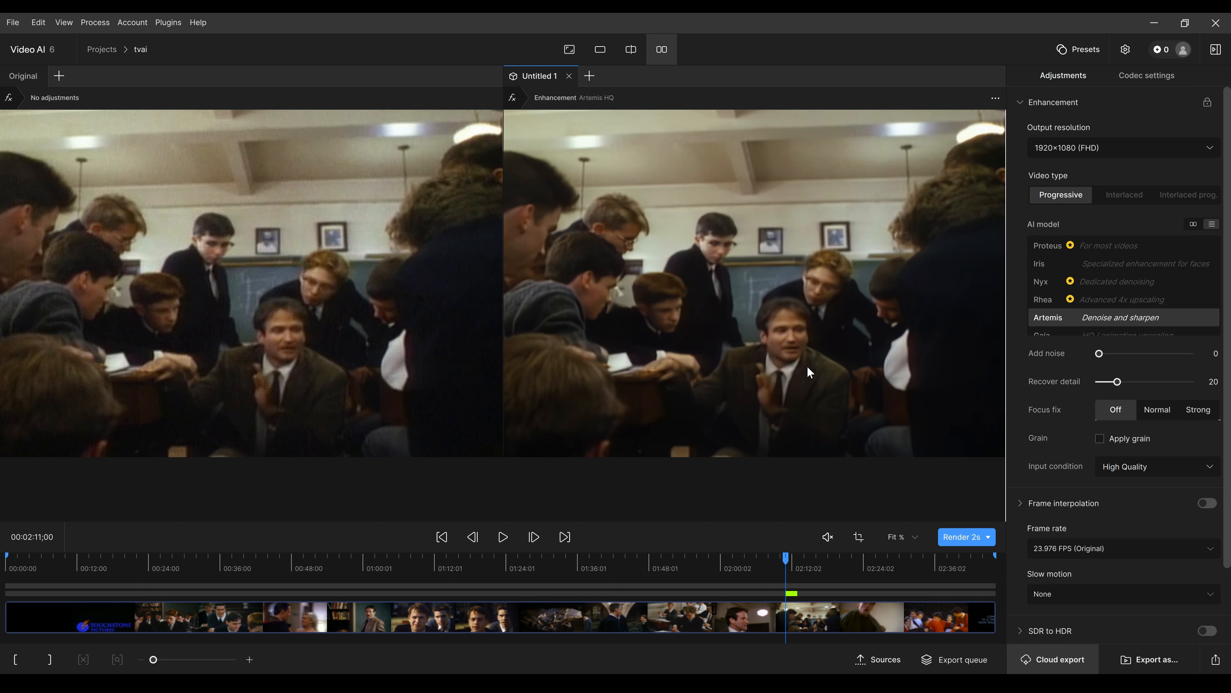
pyautogui.scroll(-1, 805, 373)
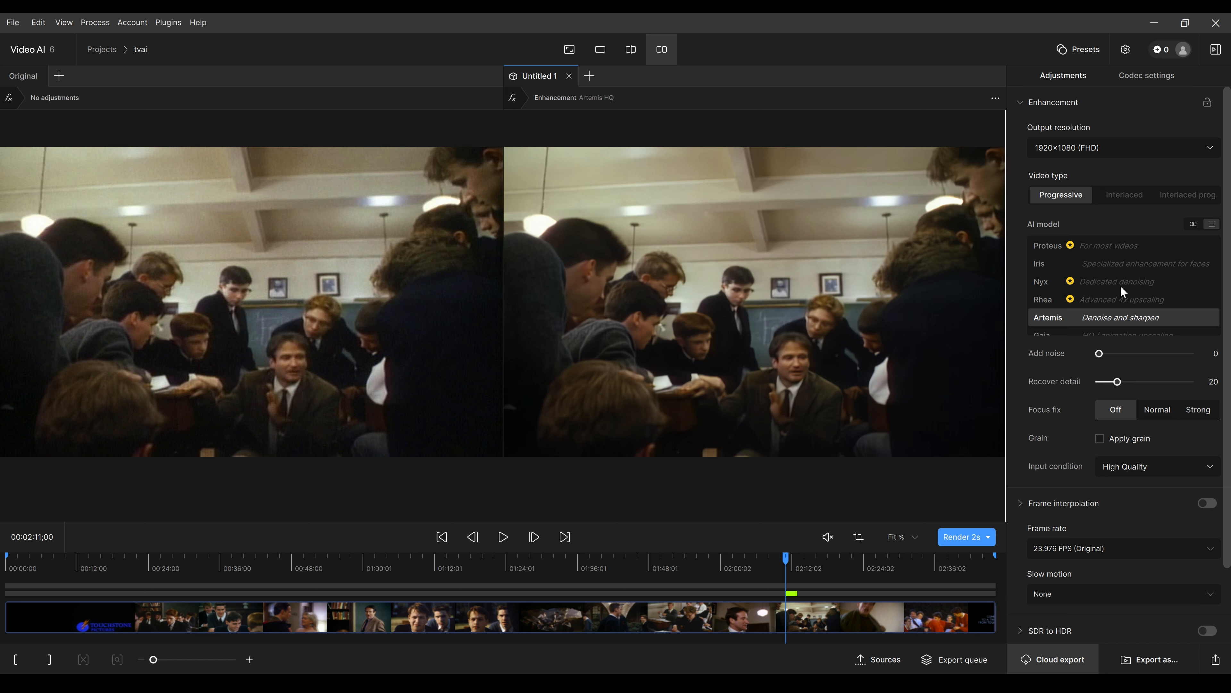
# Set the AI model to Rhea, render a 2-second preview of the classroom scene, and view it up close.
pyautogui.click(1144, 297)
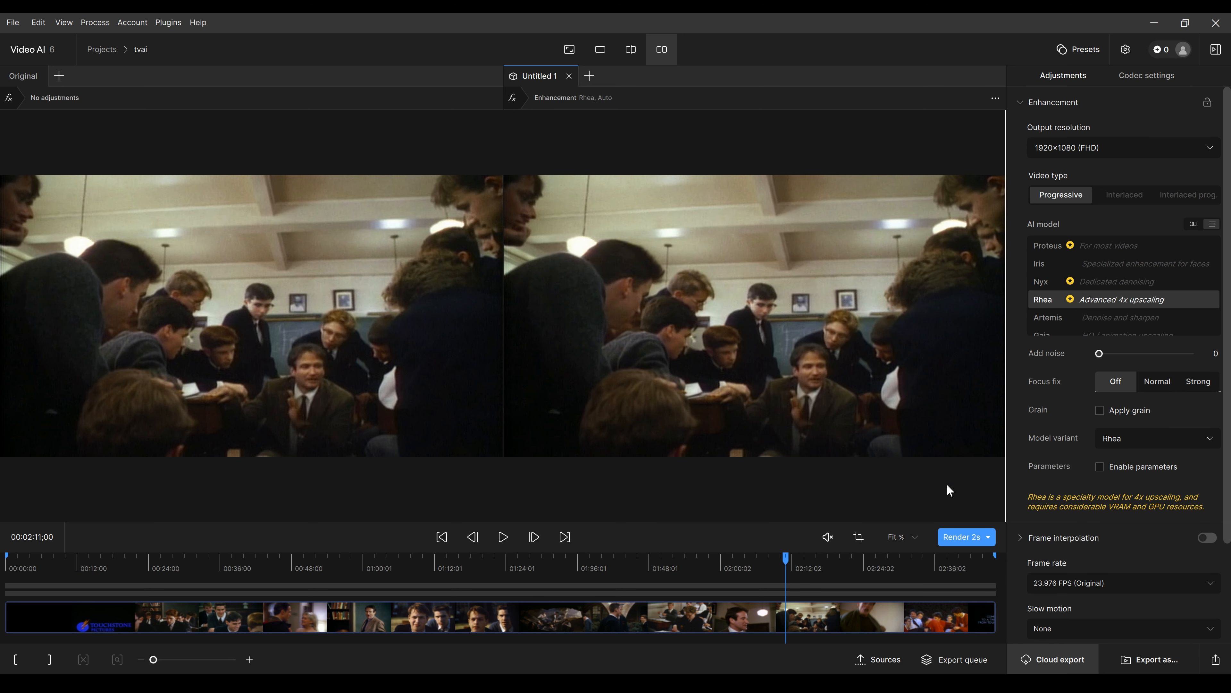
pyautogui.click(956, 541)
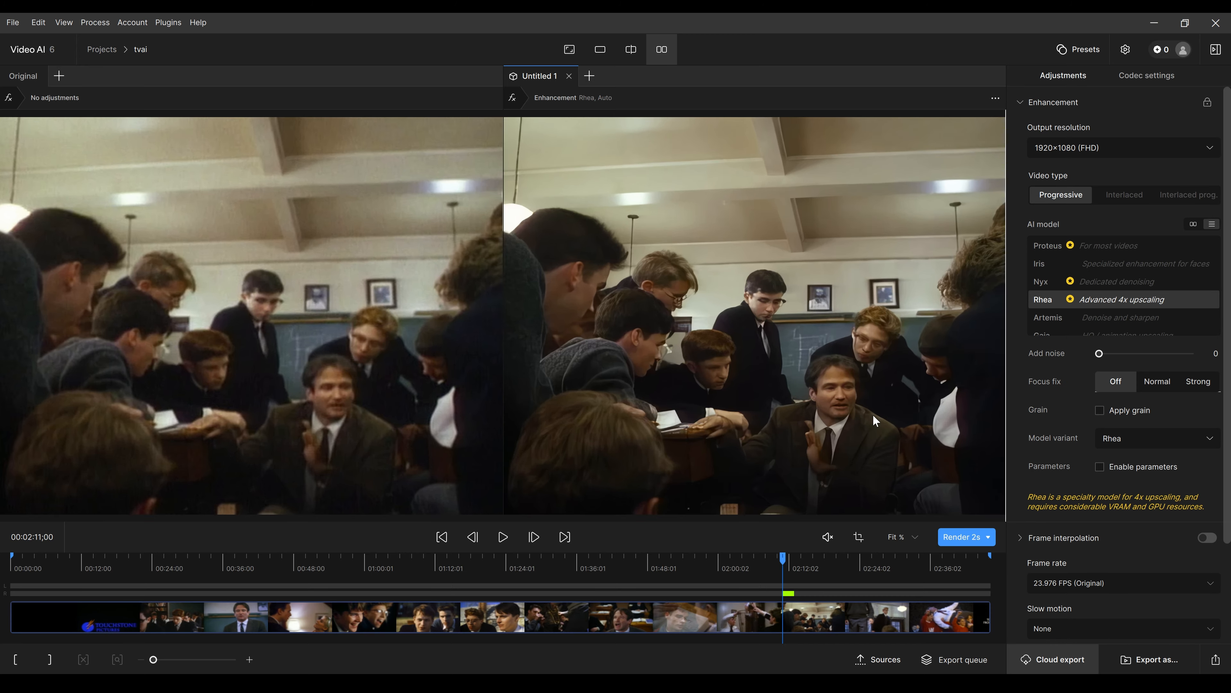
pyautogui.scroll(5, 893, 426)
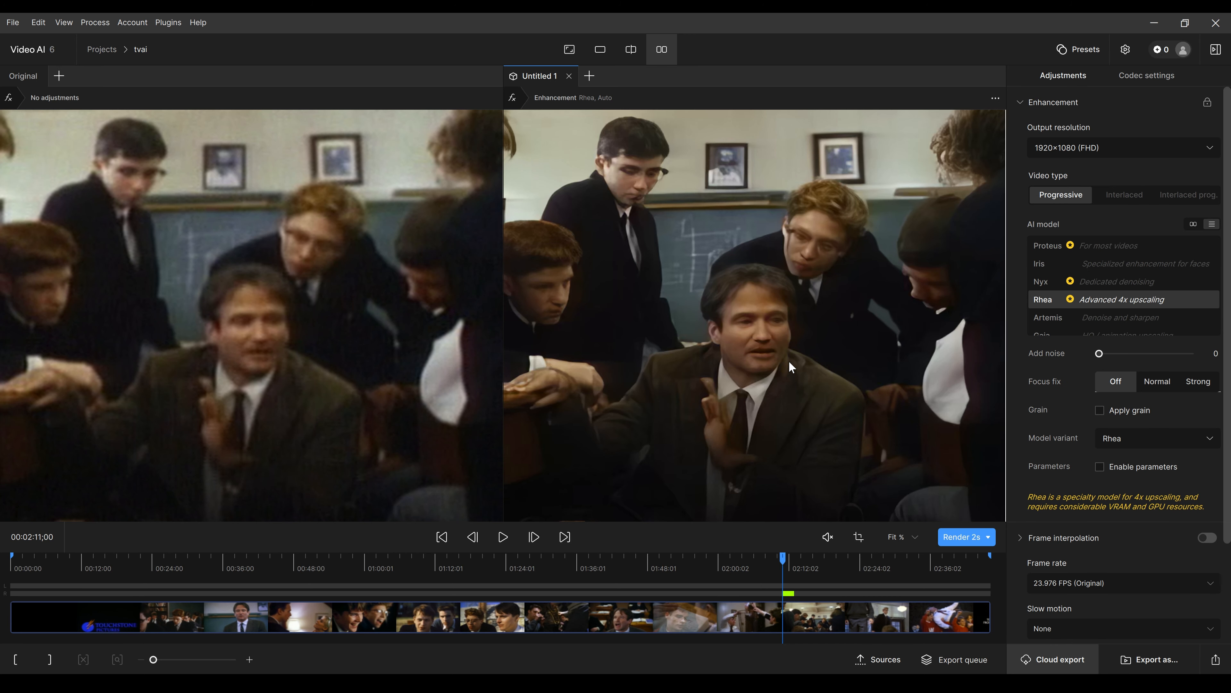
pyautogui.moveTo(653, 330); pyautogui.dragTo(705, 334)
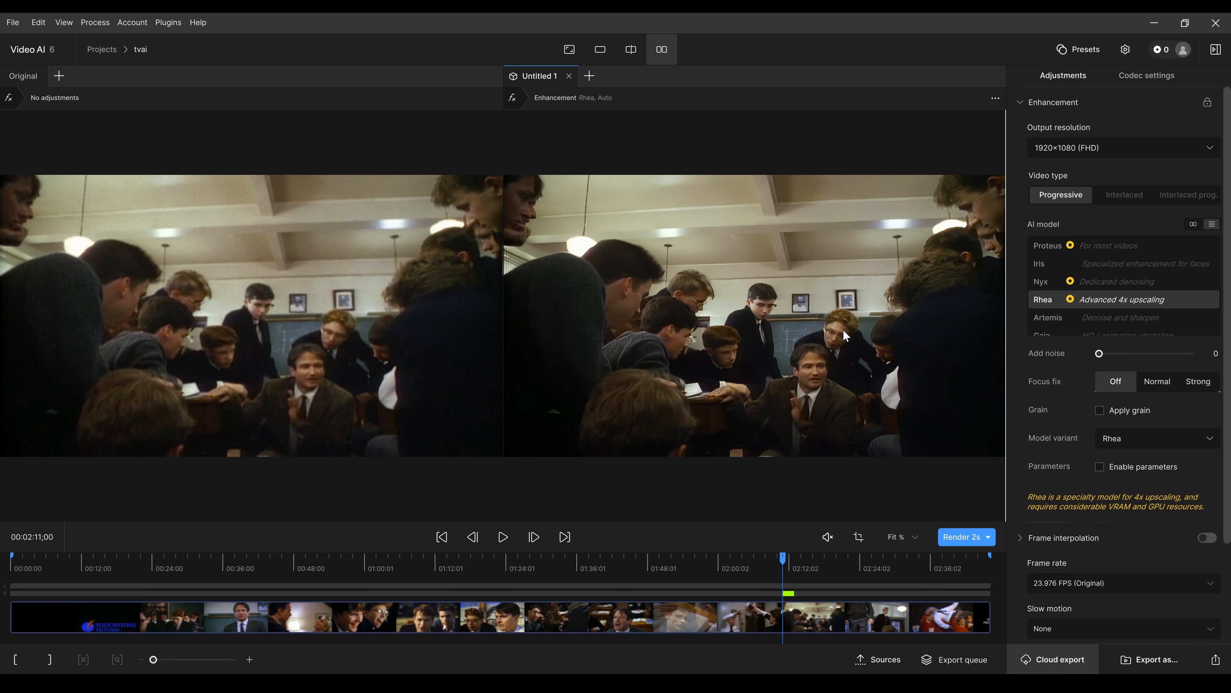
# Examine the faces, hair and glasses of the teacher and students in the Rhea preview against the original.
pyautogui.scroll(5, 842, 330)
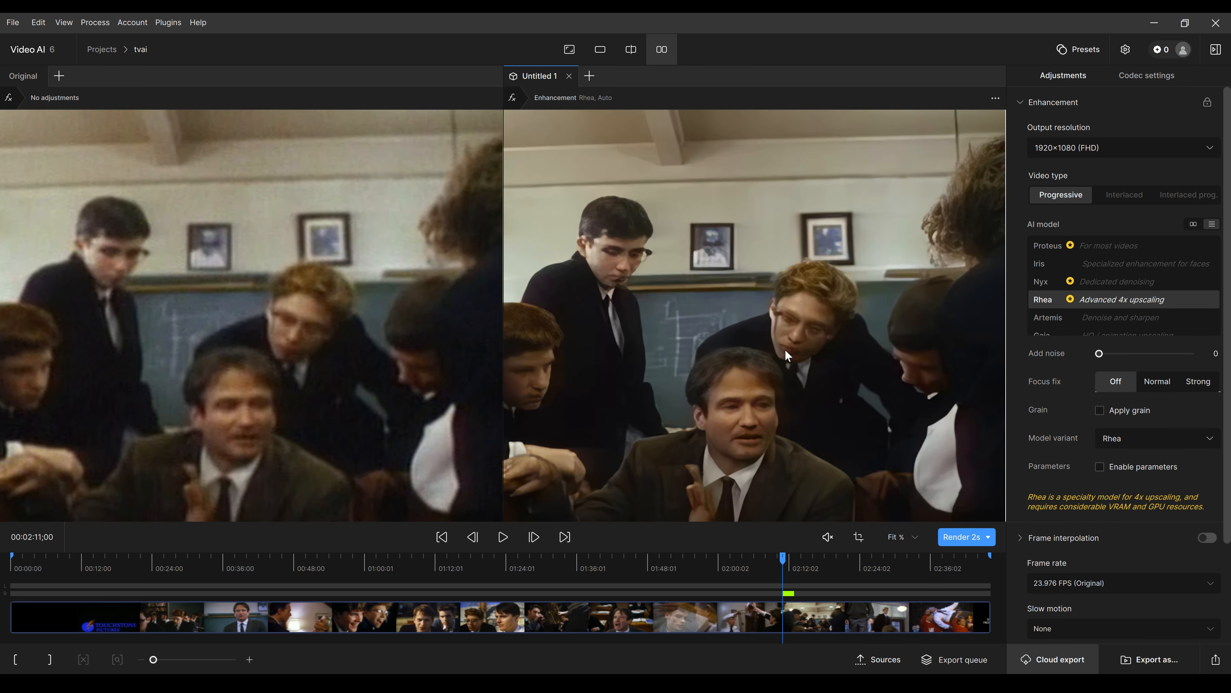
pyautogui.scroll(2, 786, 356)
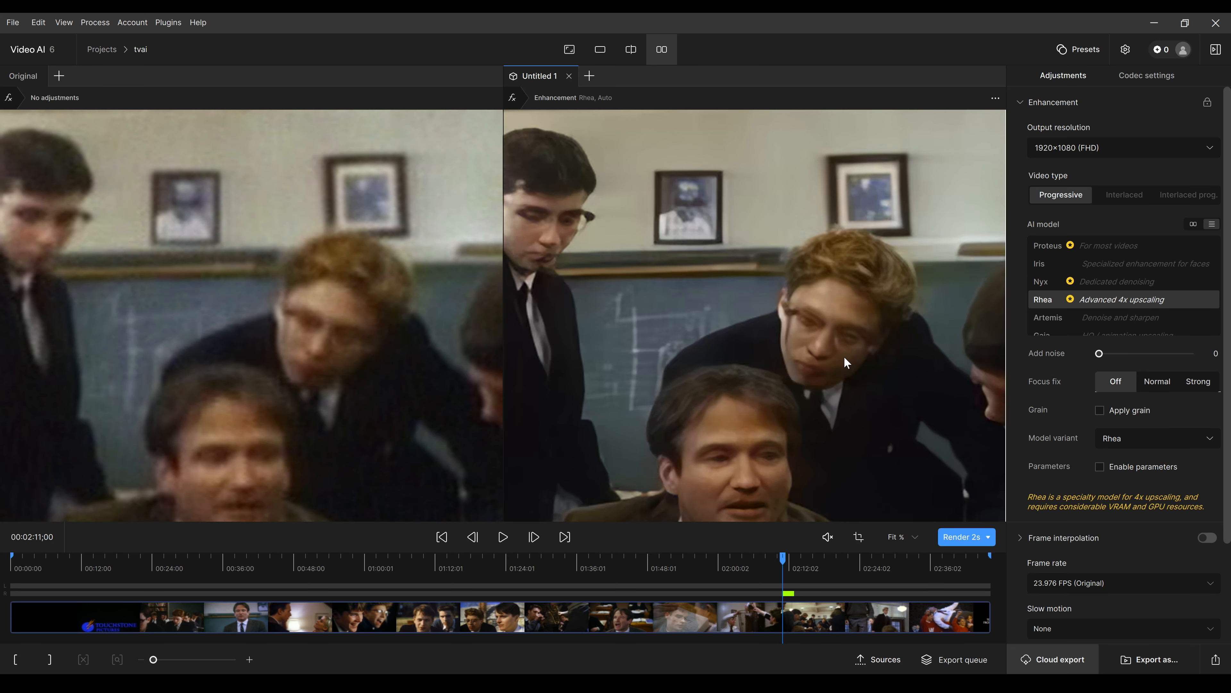
pyautogui.moveTo(779, 405); pyautogui.dragTo(753, 267)
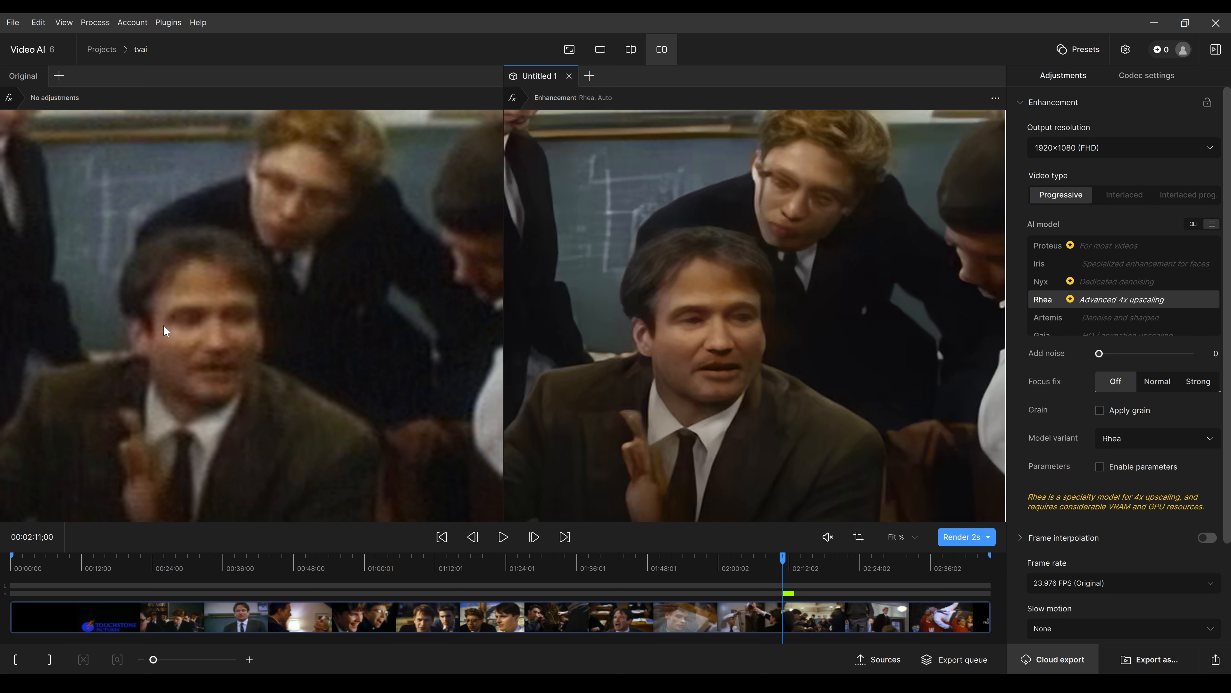
pyautogui.moveTo(265, 359); pyautogui.dragTo(301, 397)
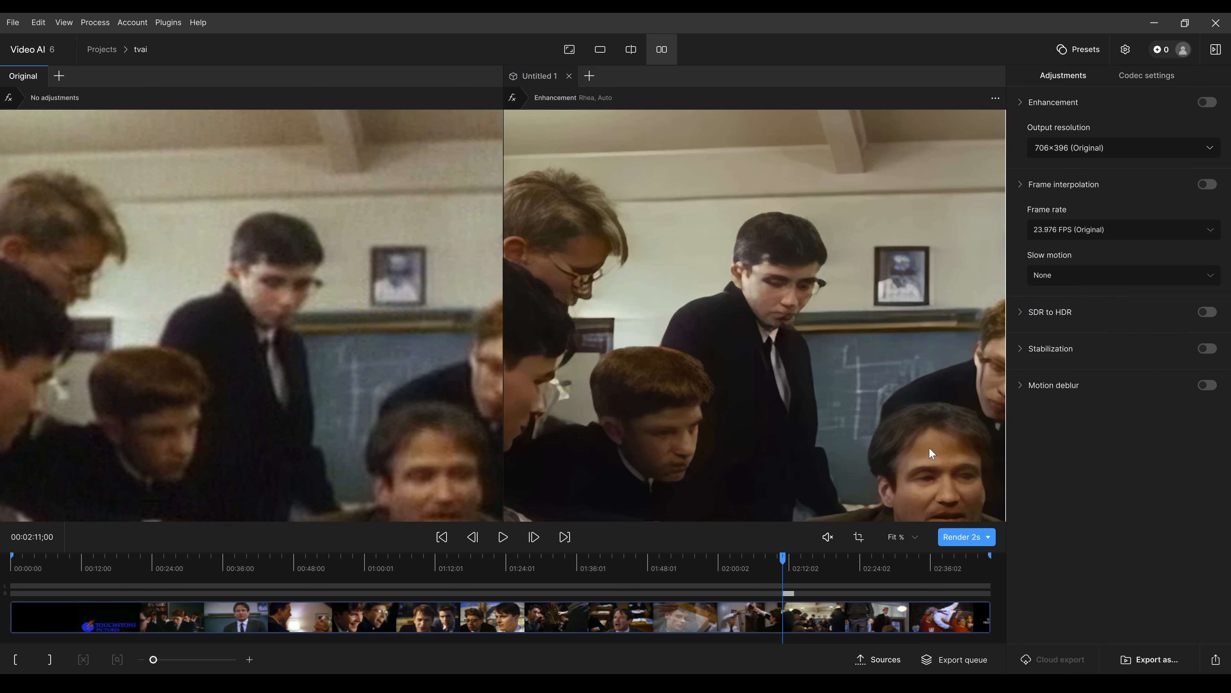
pyautogui.moveTo(929, 446); pyautogui.dragTo(732, 306)
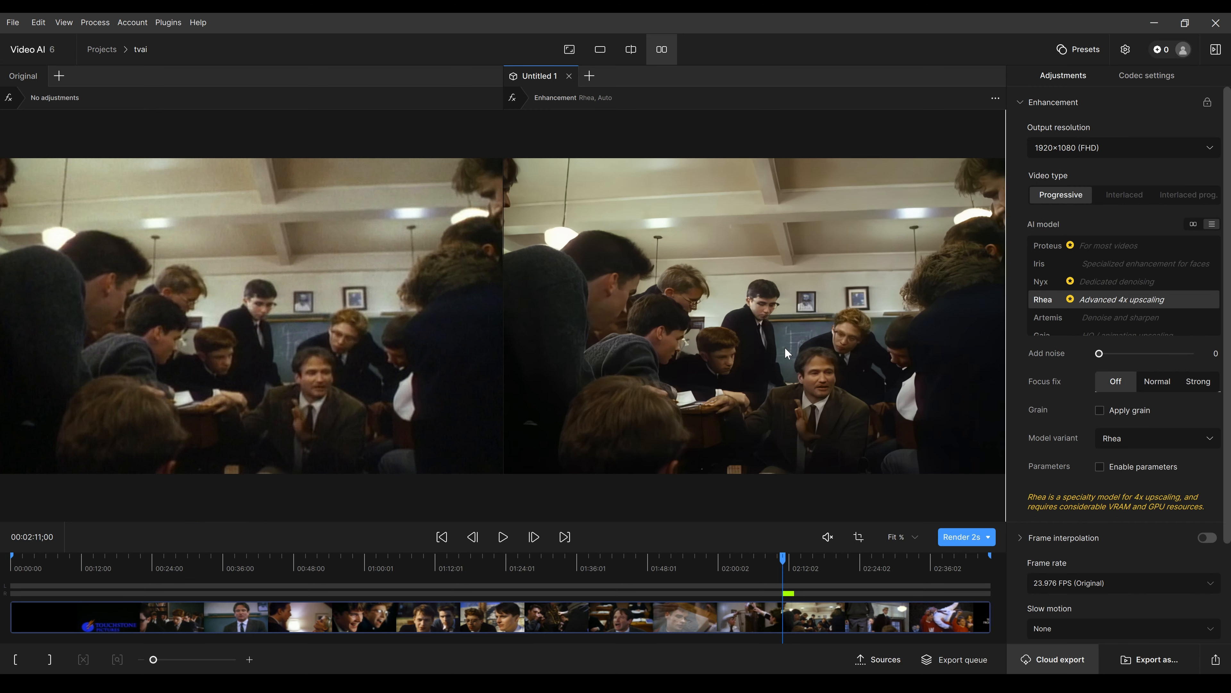
pyautogui.scroll(5, 840, 378)
pyautogui.moveTo(891, 416); pyautogui.dragTo(668, 232)
pyautogui.scroll(3, 782, 323)
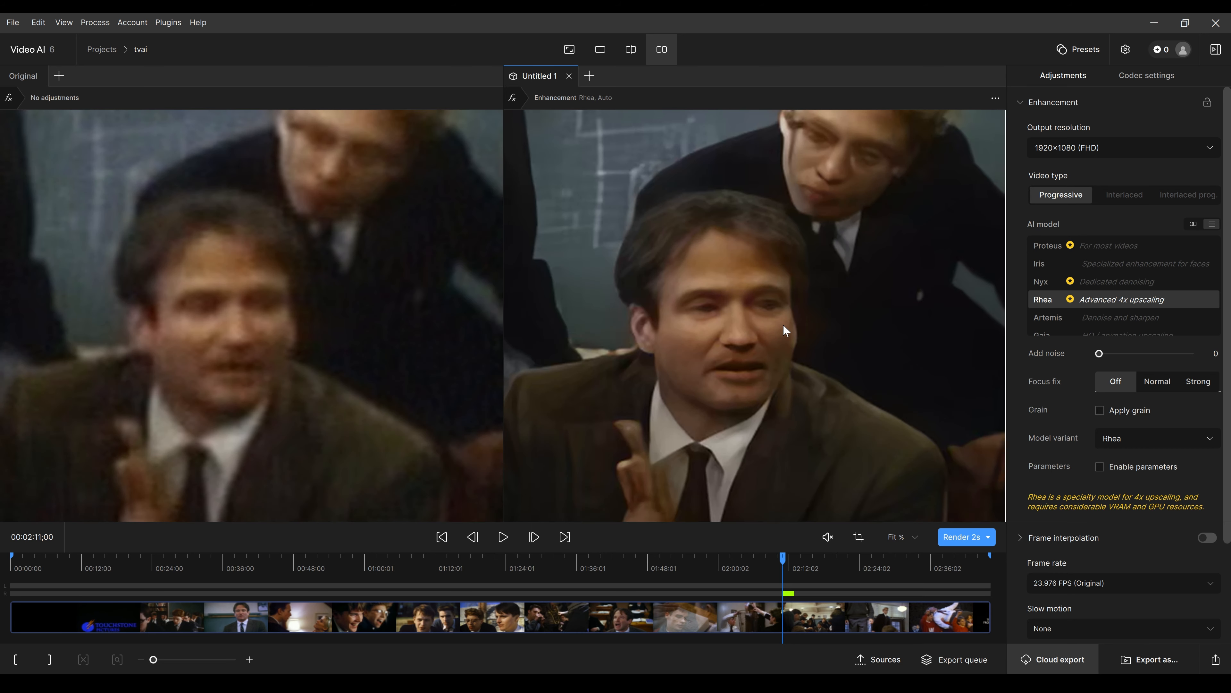
pyautogui.moveTo(789, 347); pyautogui.dragTo(778, 431)
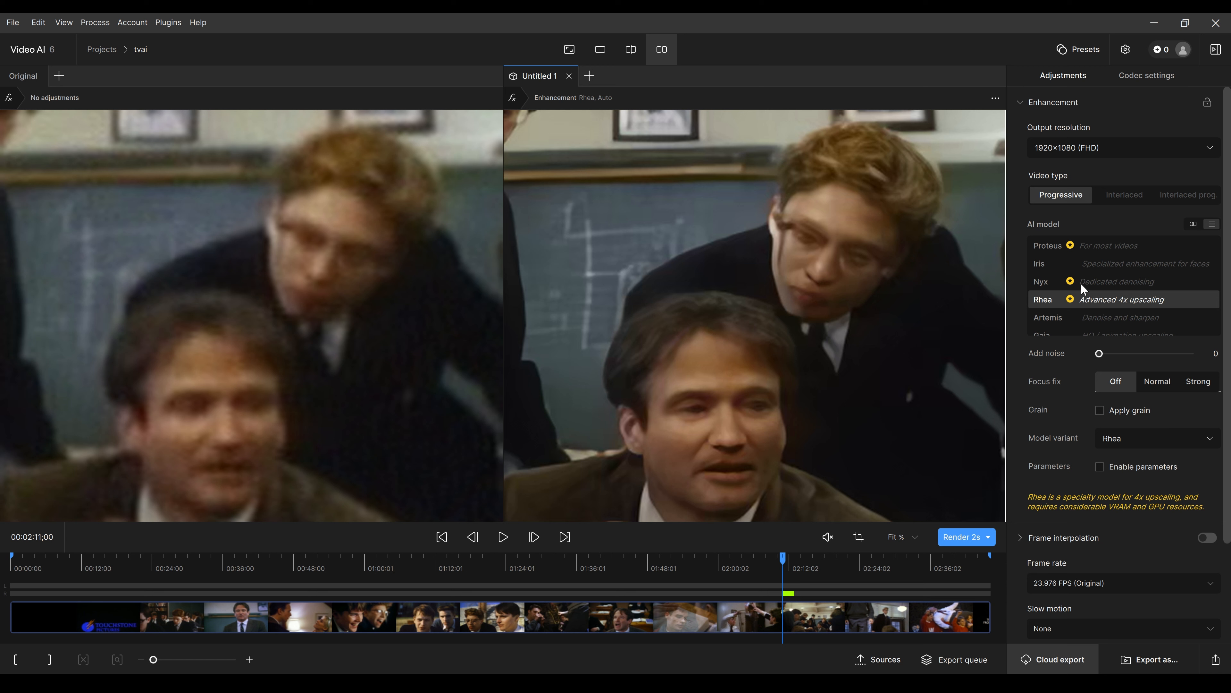
# Set the AI model to Iris, render a 2-second preview of the classroom scene, and compare the faces with the original.
pyautogui.click(1089, 273)
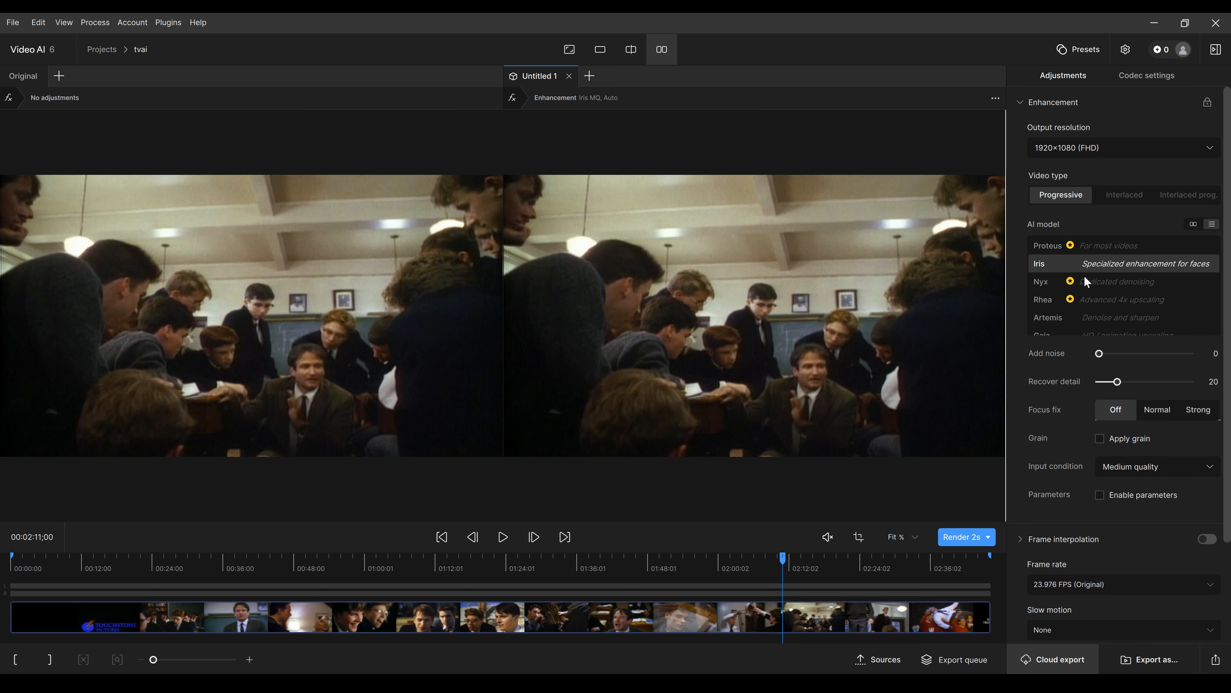
pyautogui.click(962, 537)
pyautogui.scroll(6, 916, 449)
pyautogui.scroll(1, 853, 413)
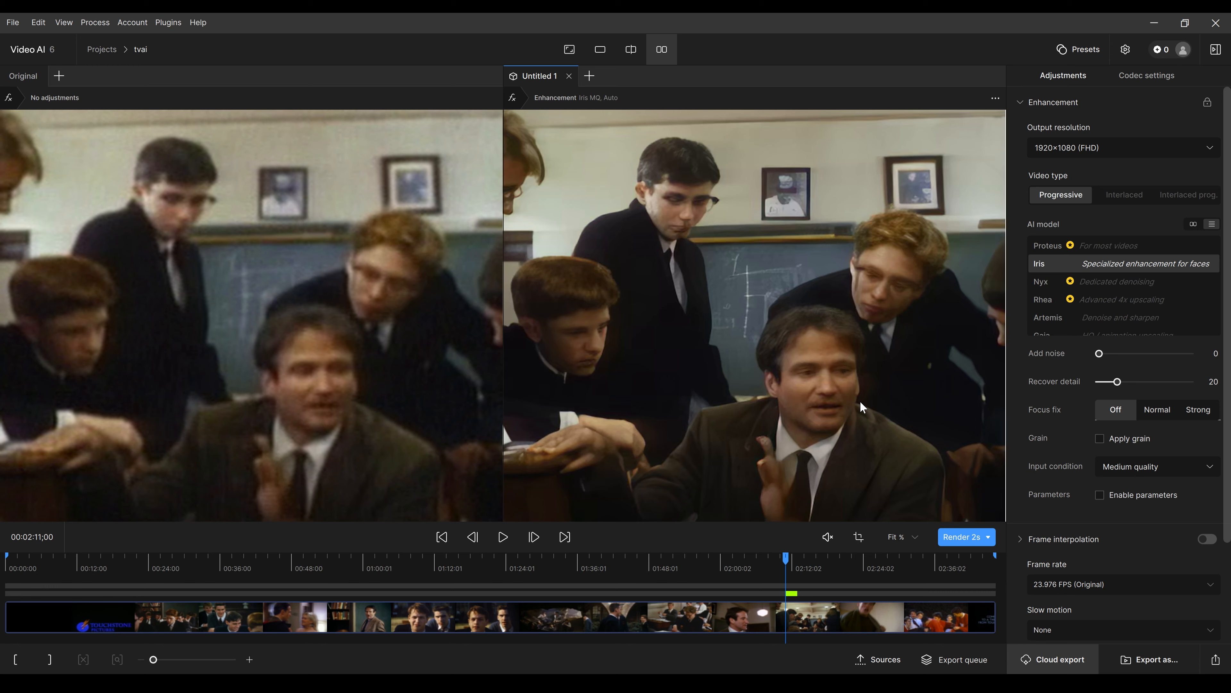
pyautogui.scroll(2, 868, 427)
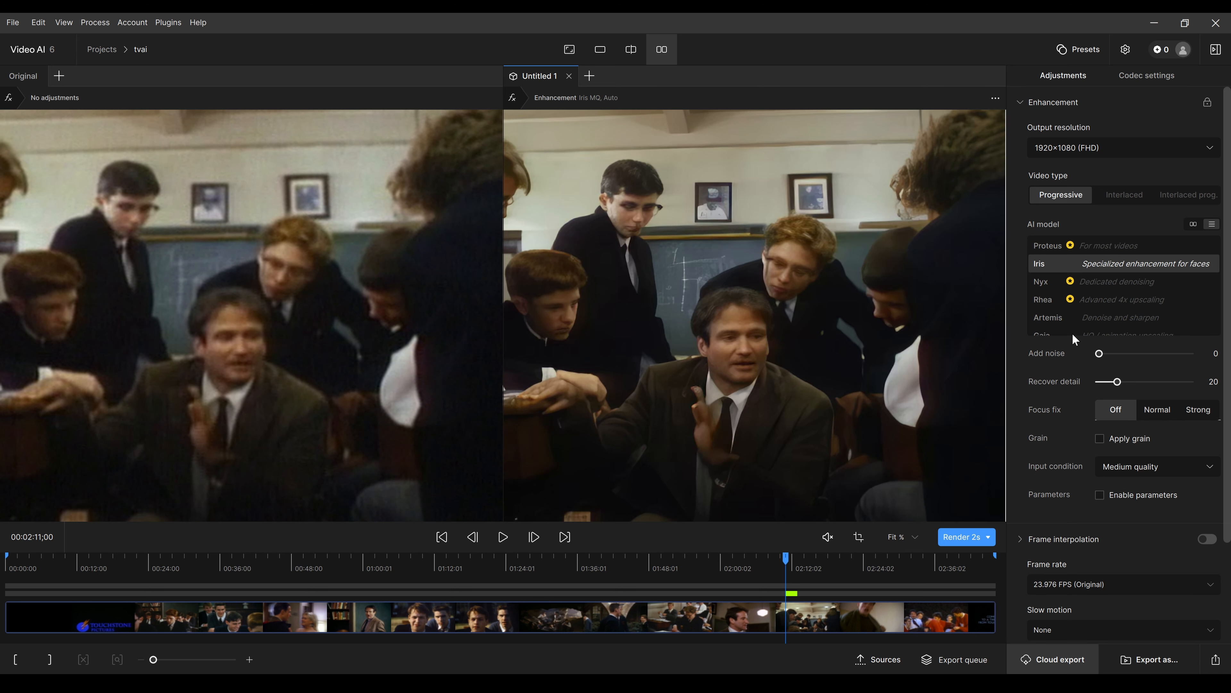
# Set the AI model to Artemis, move the playhead to the teacher's close-up at 00:01:58;01, and render a 2-second preview.
pyautogui.click(1078, 318)
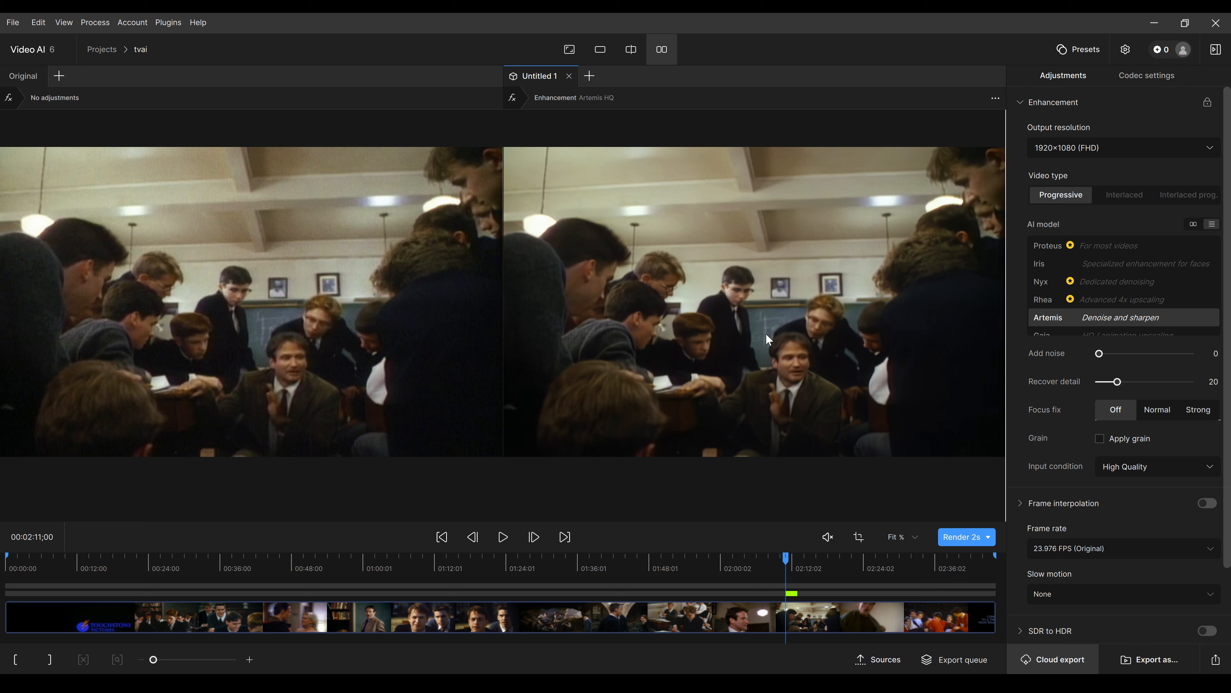
pyautogui.click(739, 610)
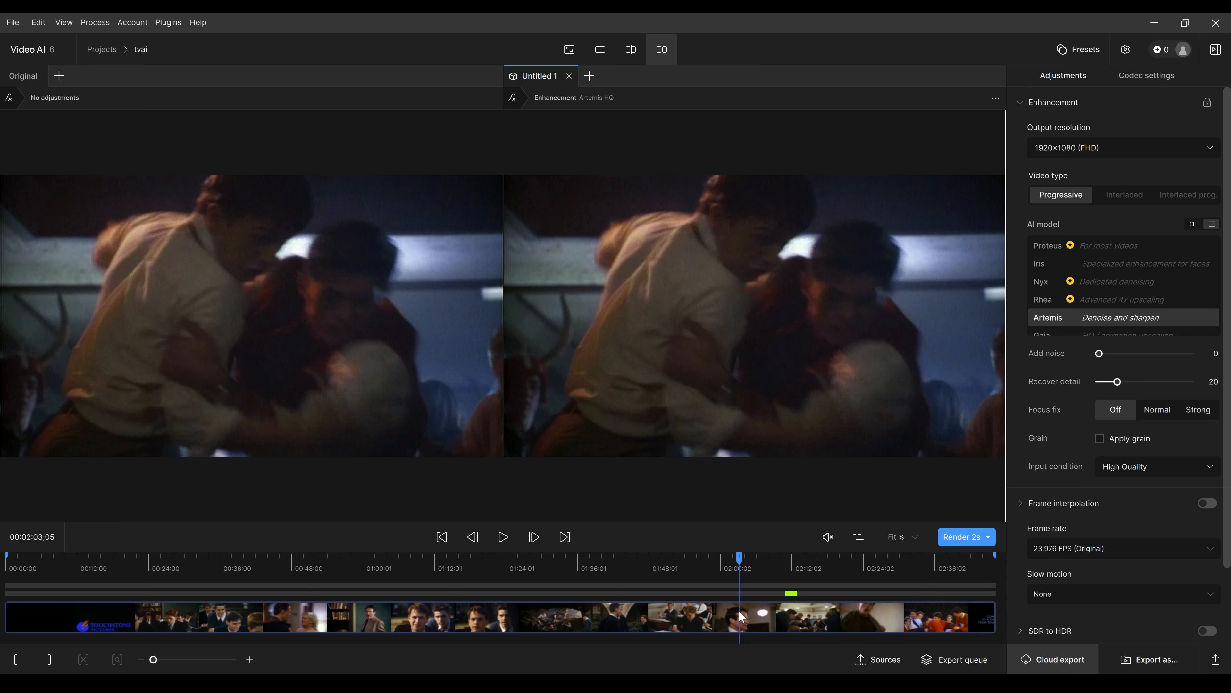
pyautogui.moveTo(742, 611); pyautogui.dragTo(710, 621)
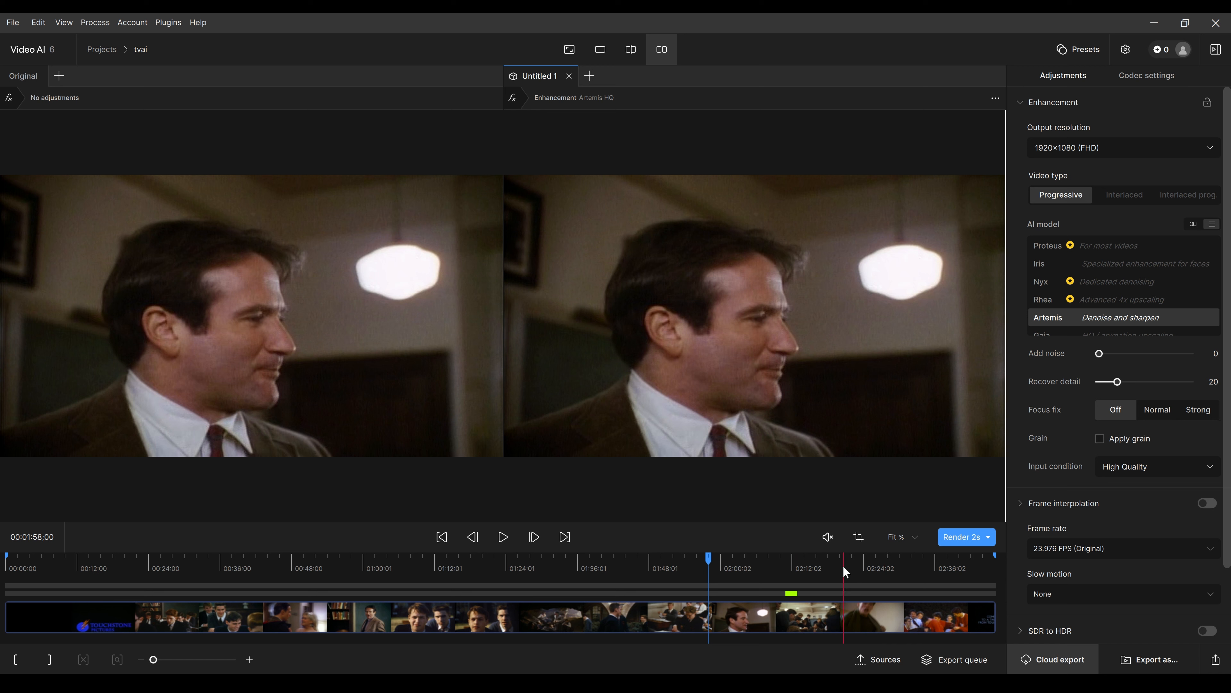
pyautogui.click(533, 537)
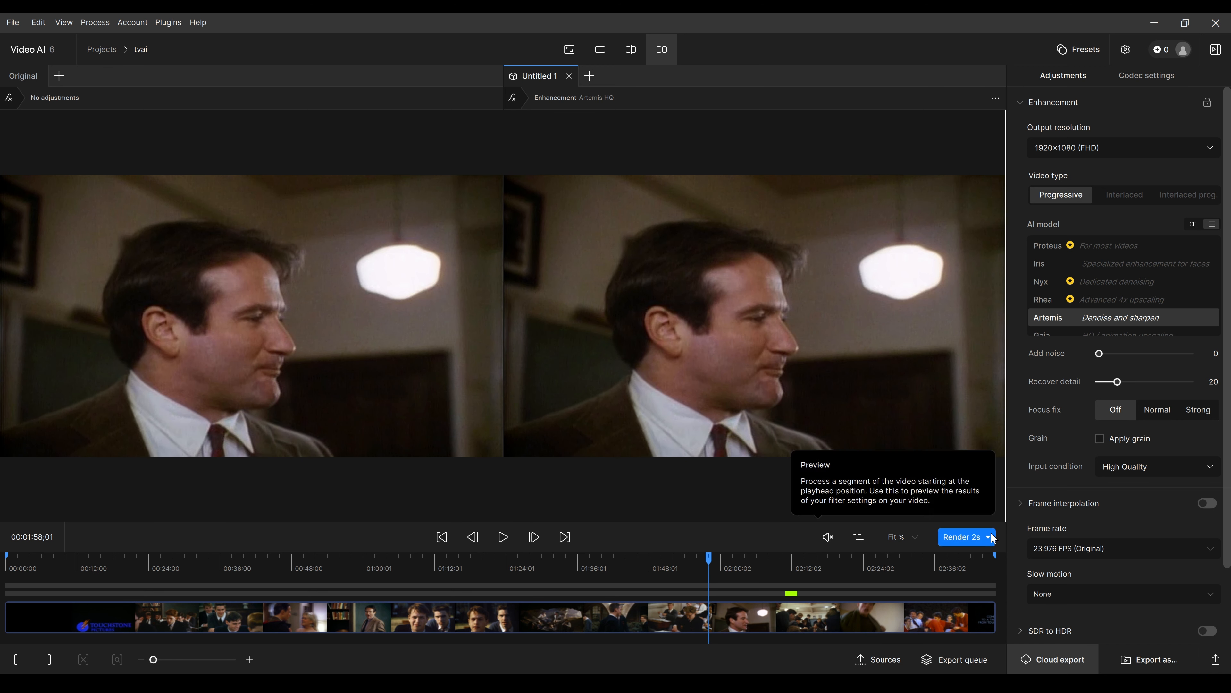
pyautogui.click(957, 538)
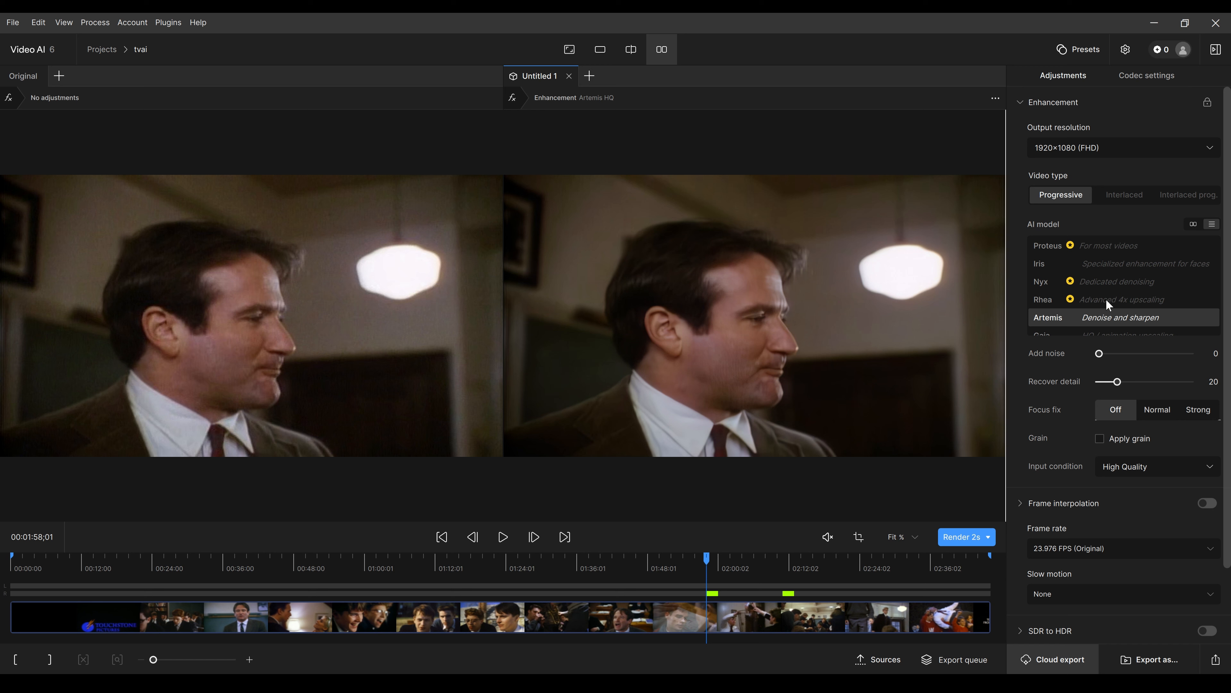
# Set the AI model to Iris, render a 2-second preview of the teacher's close-up, and return the playhead to the classroom scene at 00:02:11;21.
pyautogui.click(1107, 266)
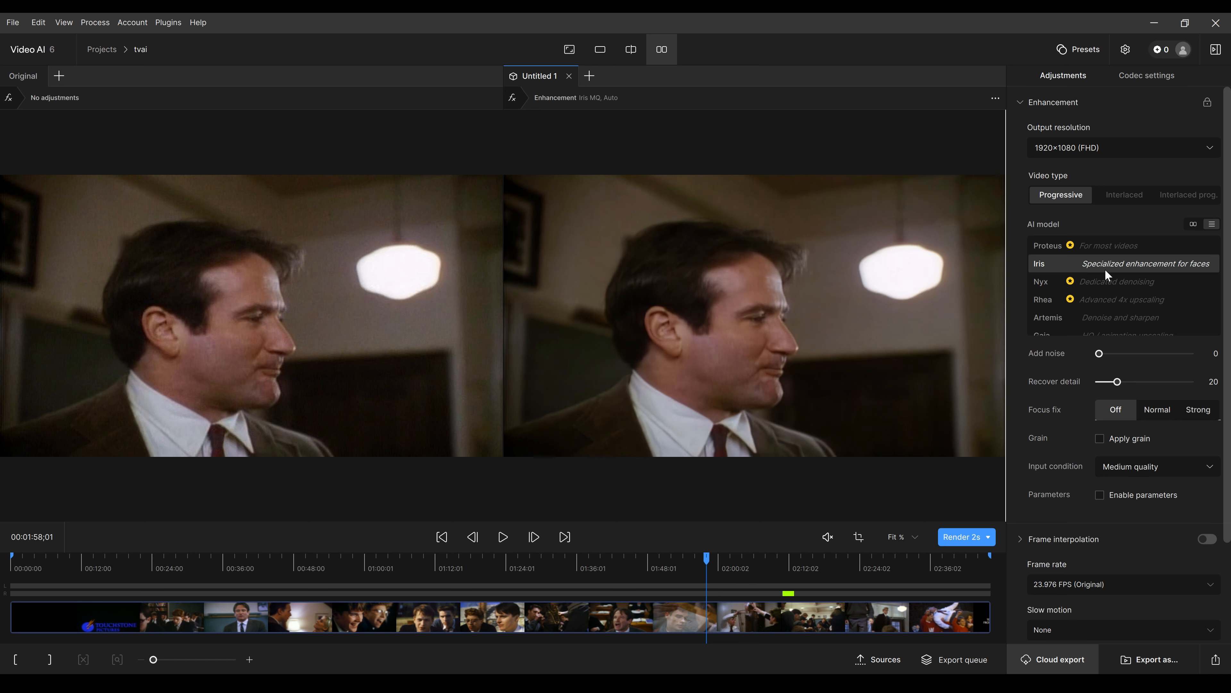
pyautogui.click(961, 540)
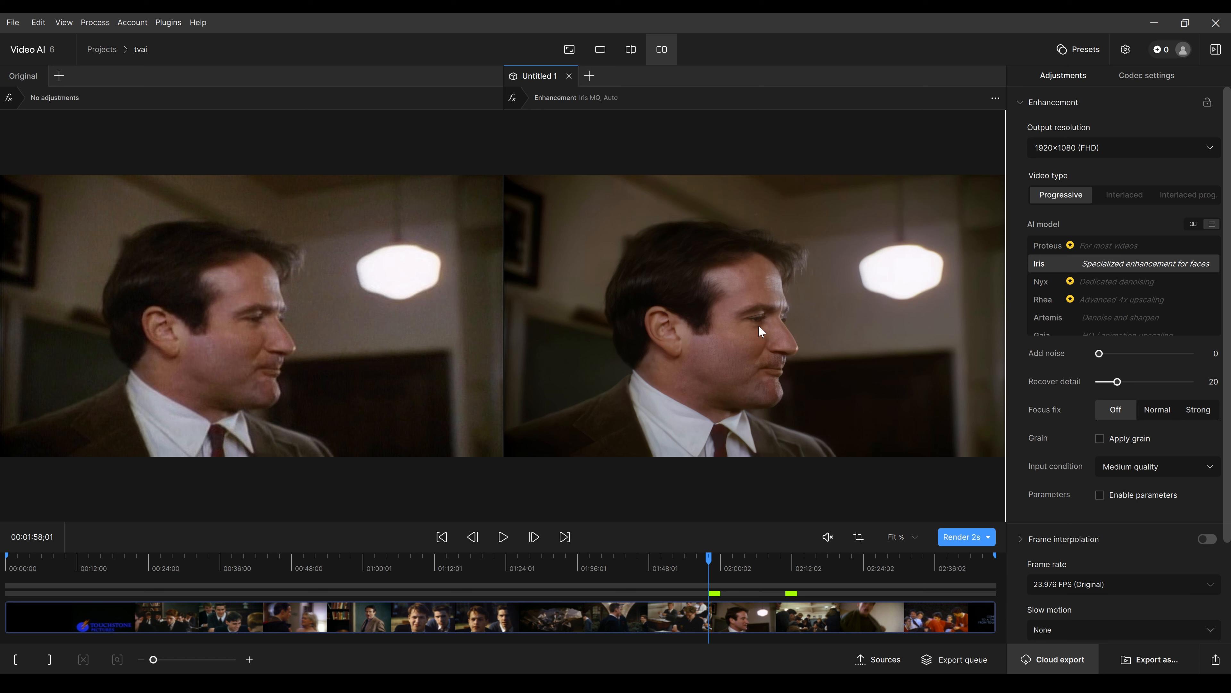
pyautogui.click(792, 605)
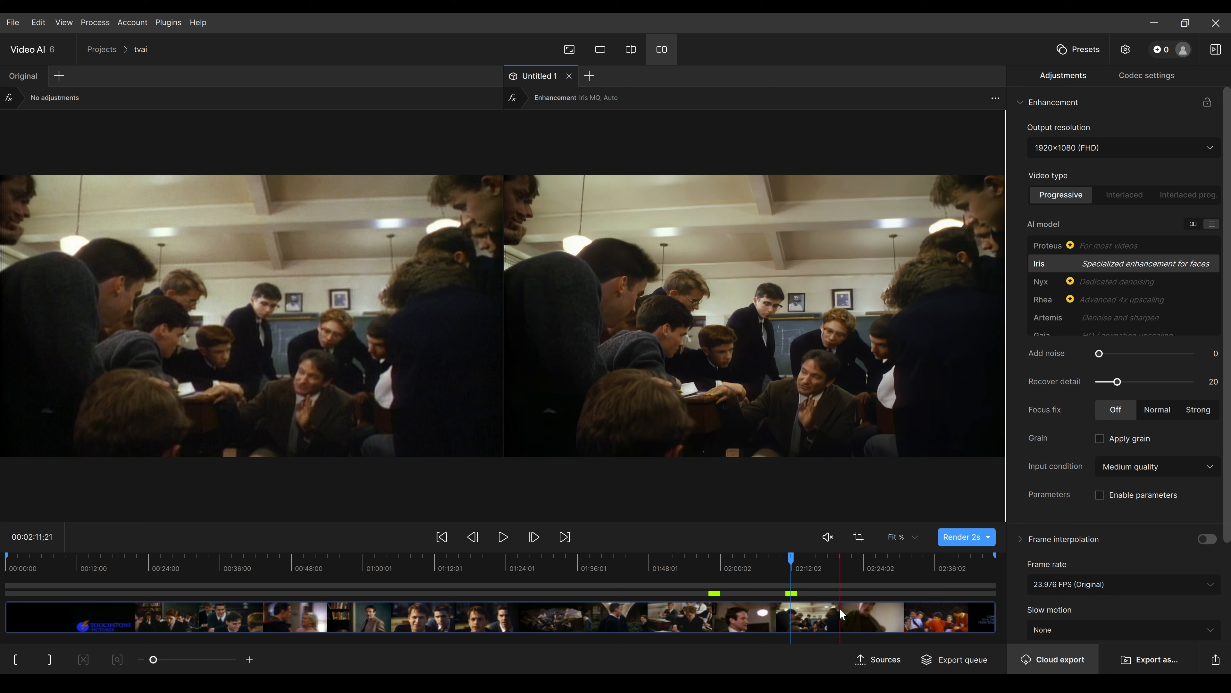
# Add the clip Tron_t17 16.mkv to the project's sources and open it for editing.
pyautogui.click(884, 661)
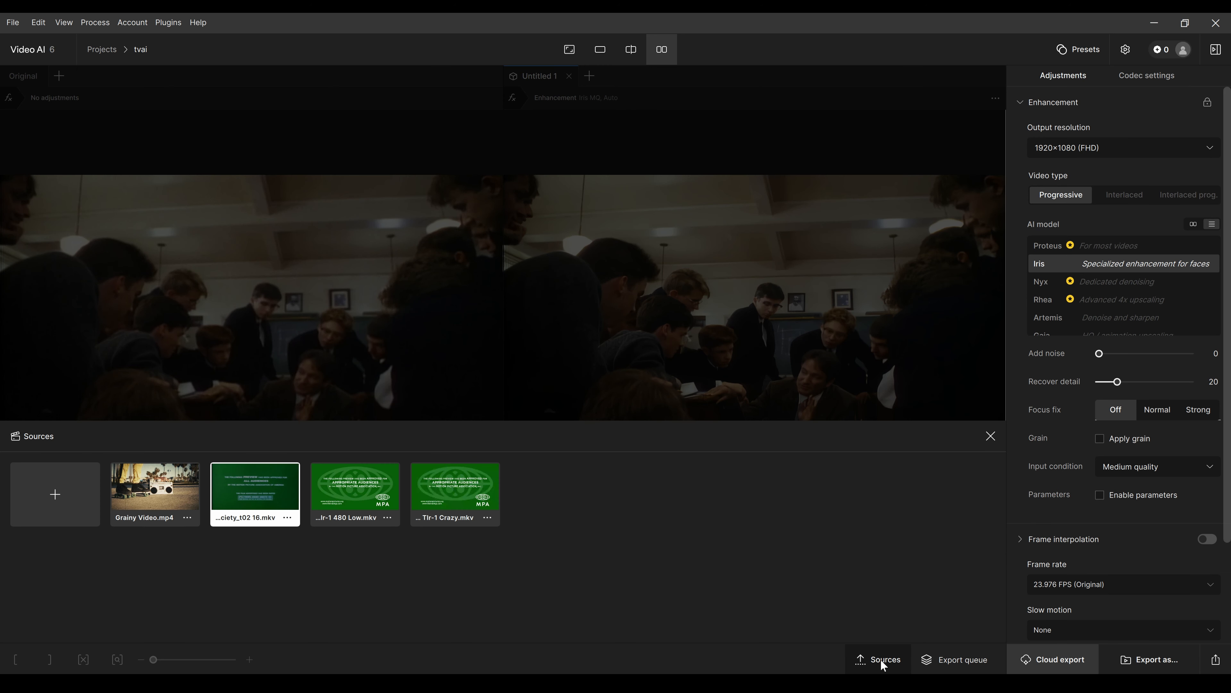
pyautogui.moveTo(484, 524)
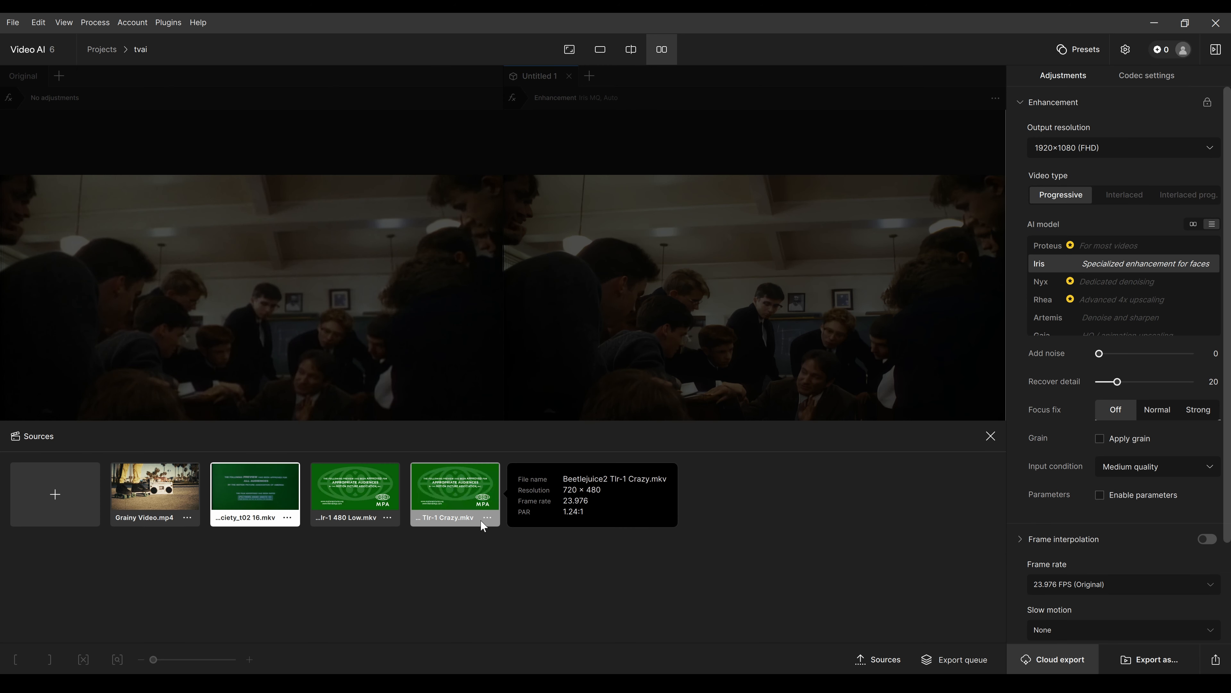
pyautogui.moveTo(397, 515)
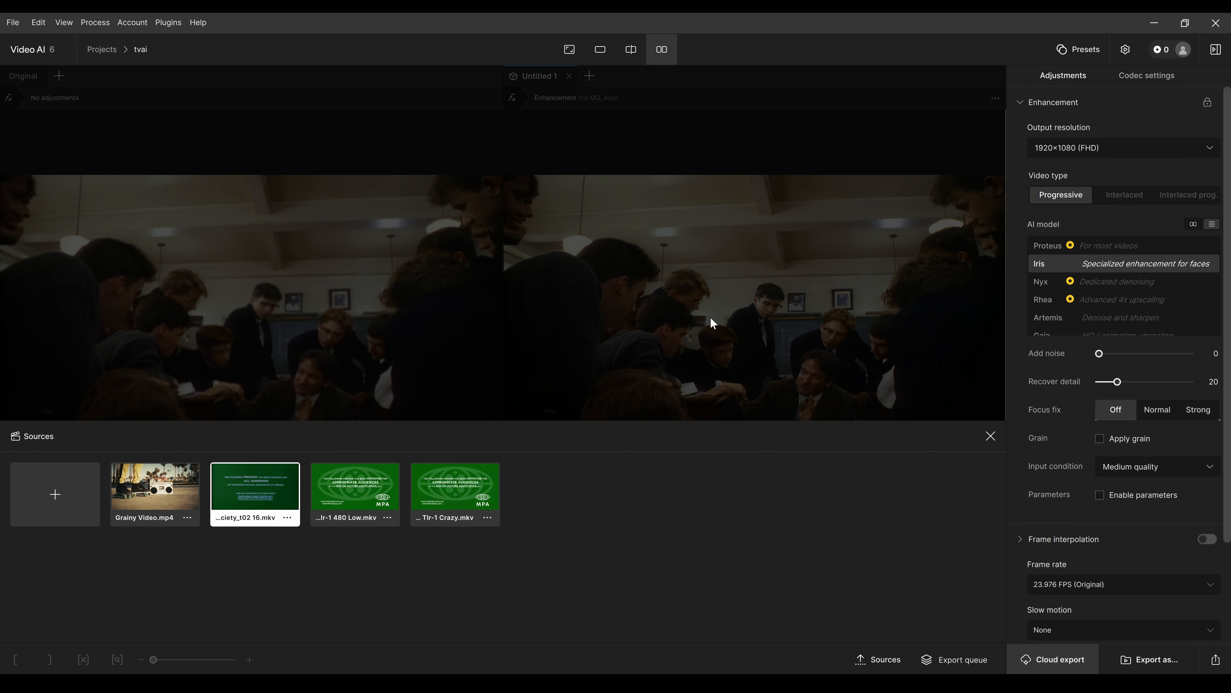
pyautogui.moveTo(716, 257); pyautogui.dragTo(660, 490)
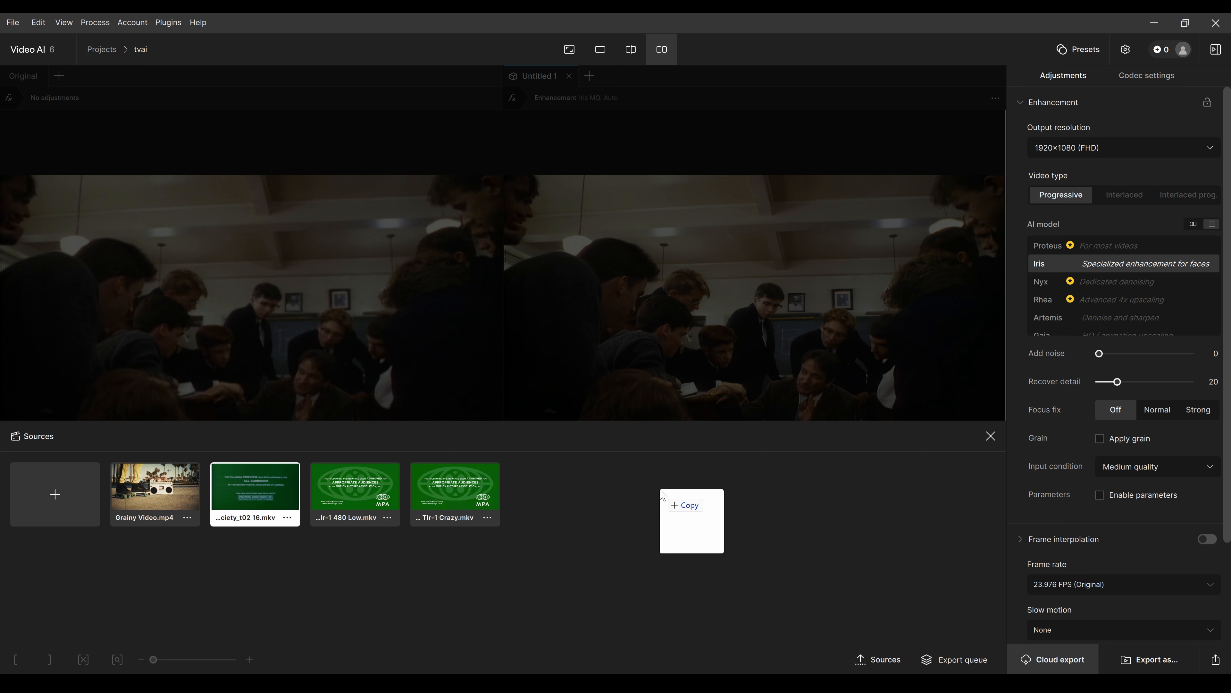
pyautogui.moveTo(663, 494); pyautogui.dragTo(589, 492)
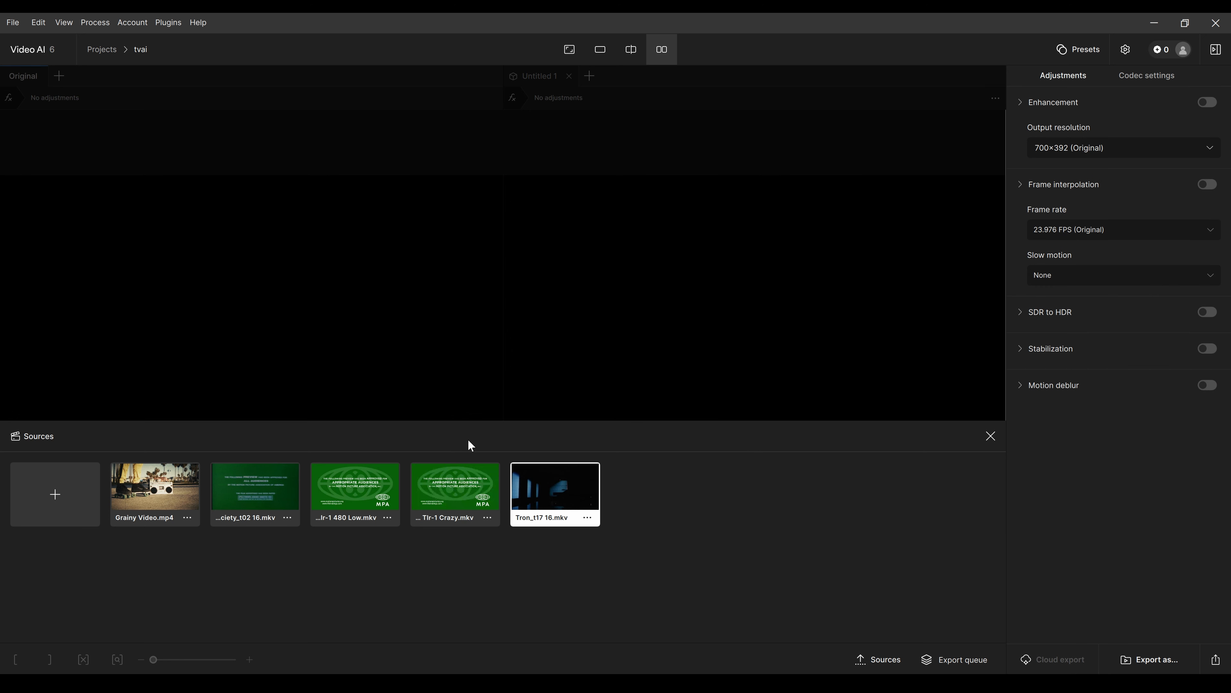
pyautogui.click(546, 485)
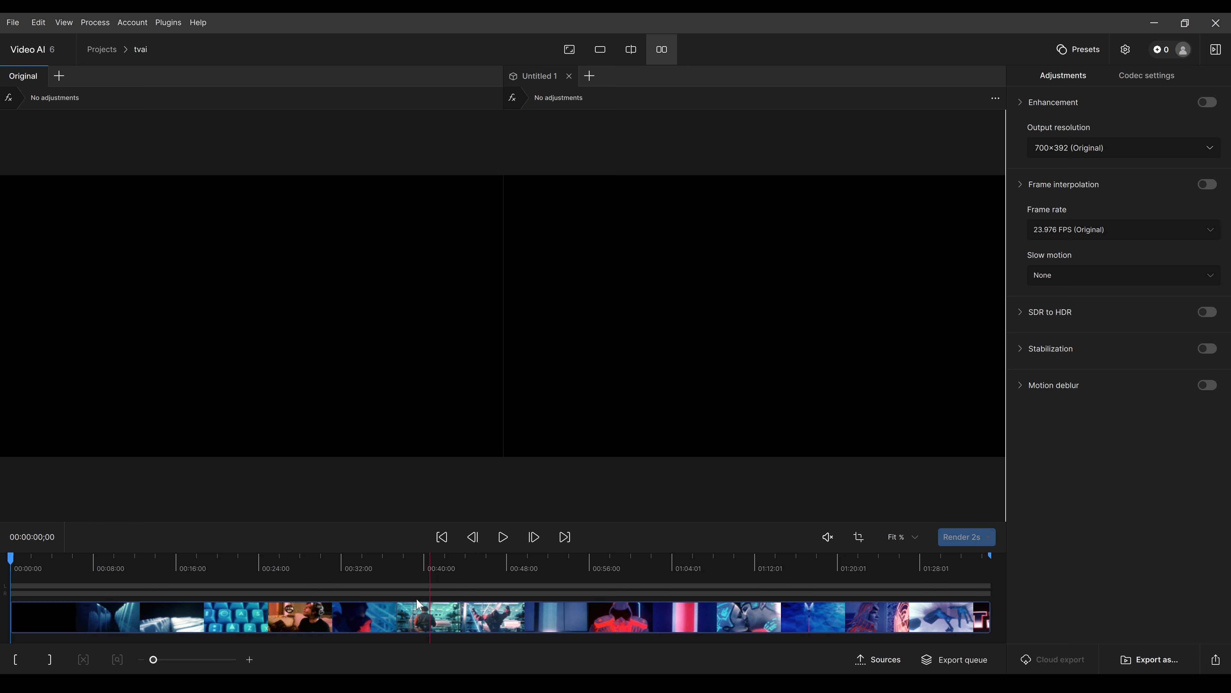
# Move the playhead to the wireframe figure at 00:00:50;19 and set the output resolution to 1920×1080 (FHD).
pyautogui.moveTo(369, 588); pyautogui.dragTo(535, 619)
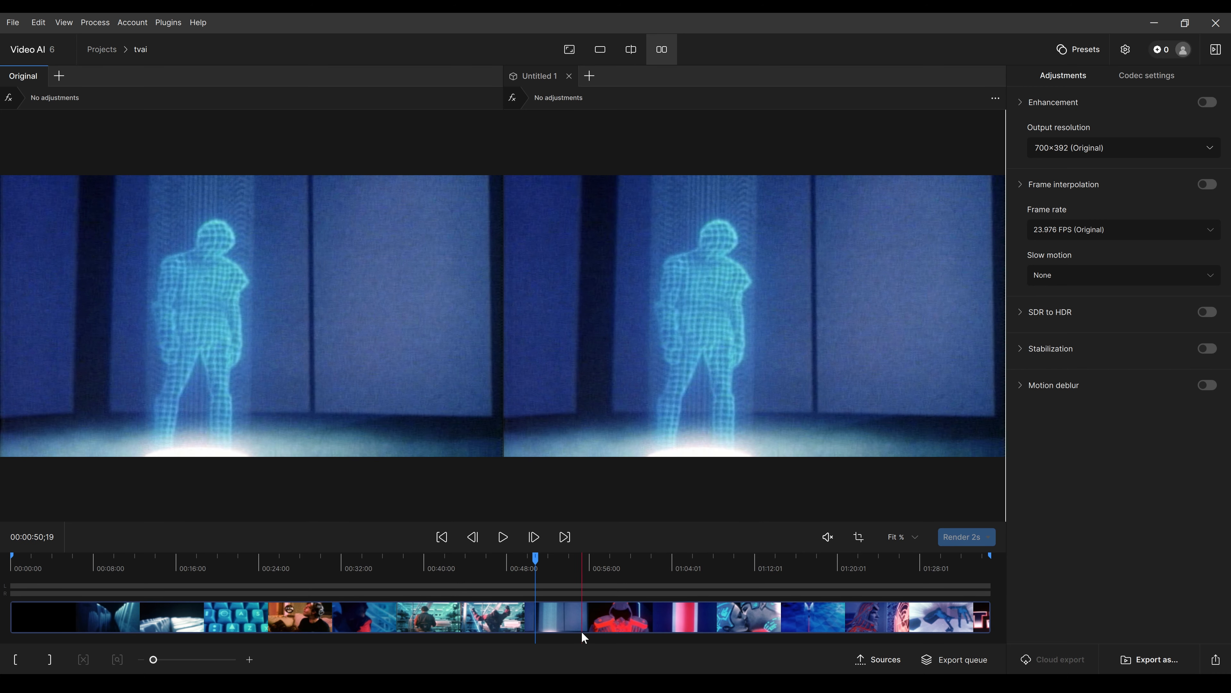
pyautogui.click(1114, 147)
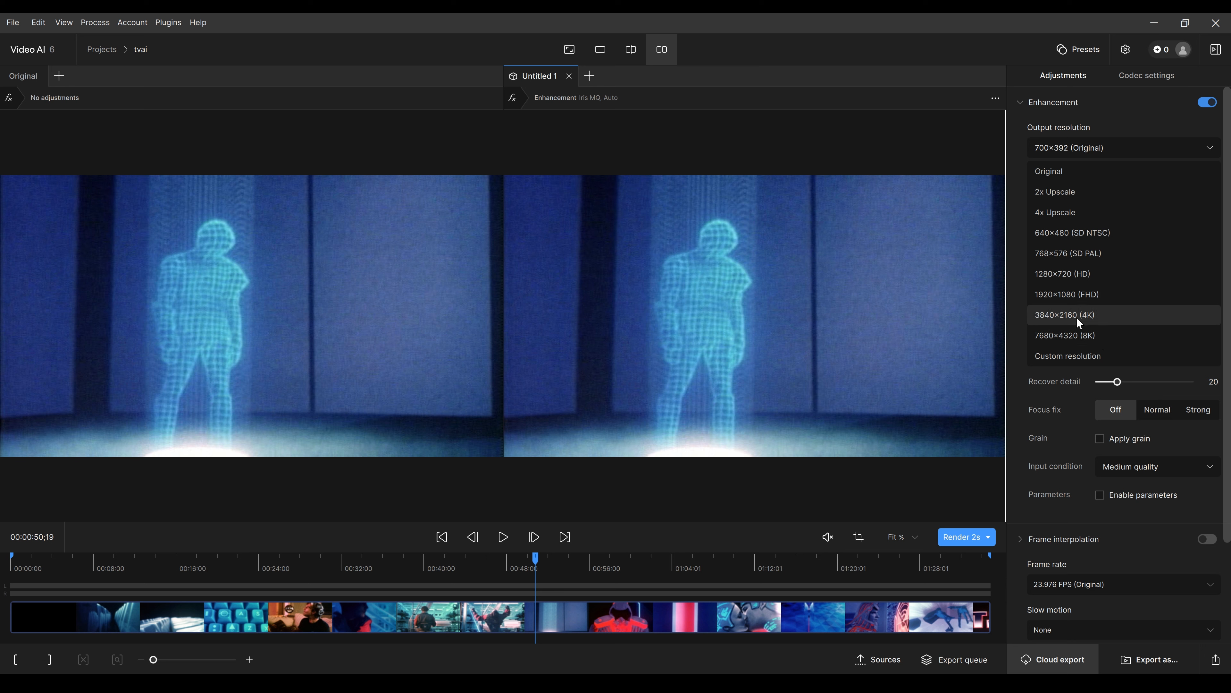
pyautogui.click(1075, 293)
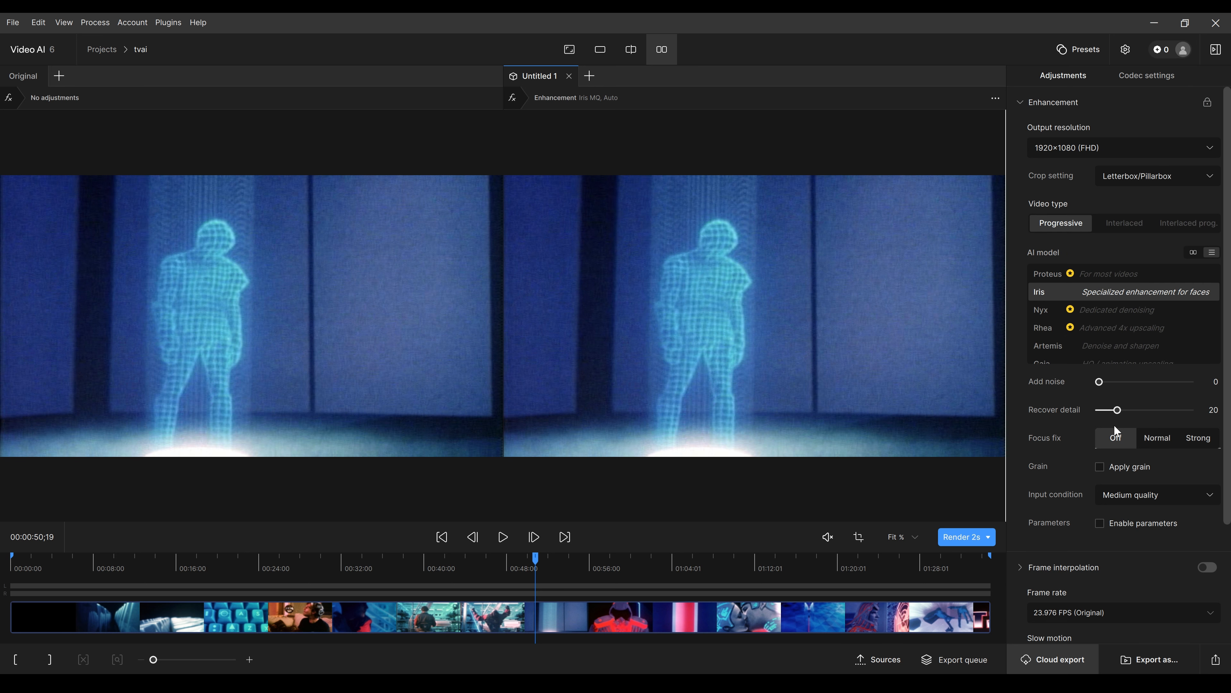
# Set the AI model to Artemis, render a 2-second preview of the wireframe figure, and compare it up close with the original.
pyautogui.click(1111, 345)
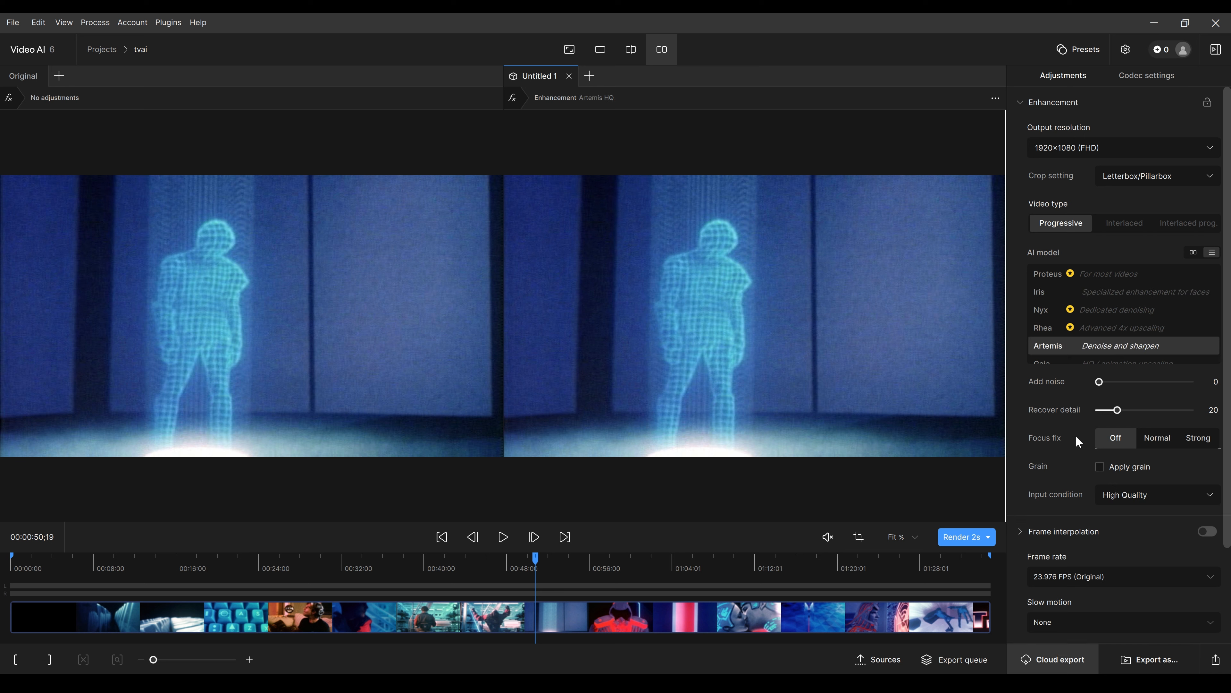
pyautogui.click(970, 536)
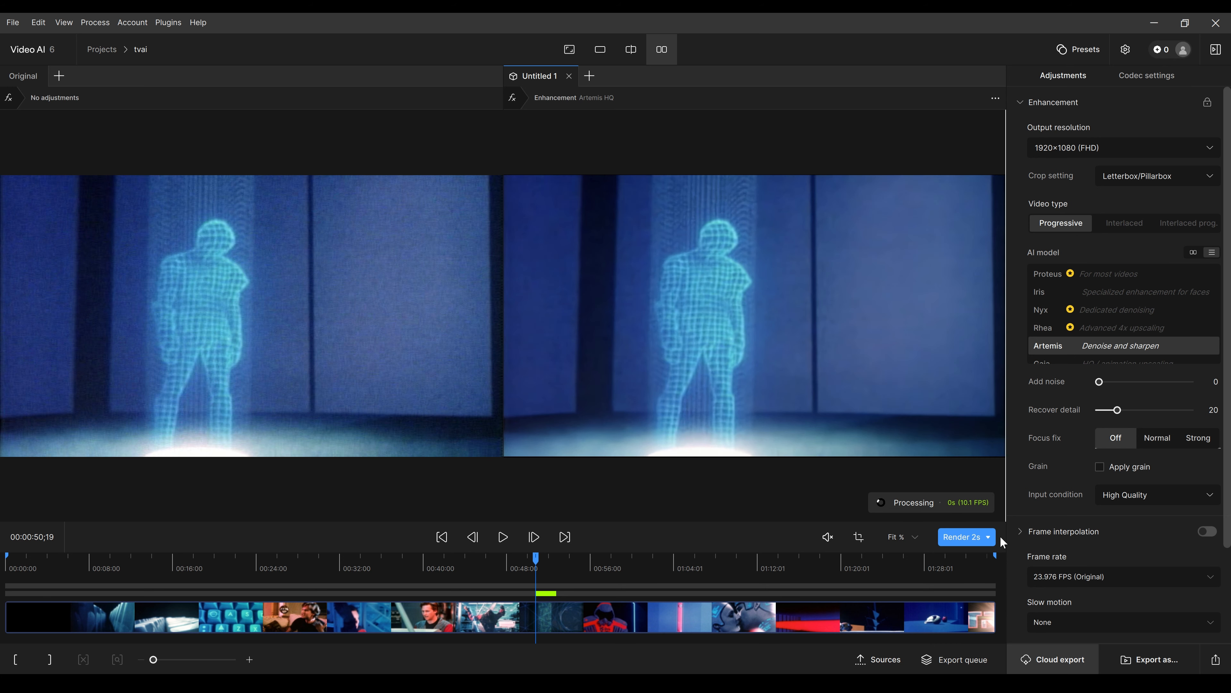
pyautogui.scroll(2, 687, 357)
pyautogui.moveTo(882, 350); pyautogui.dragTo(943, 344)
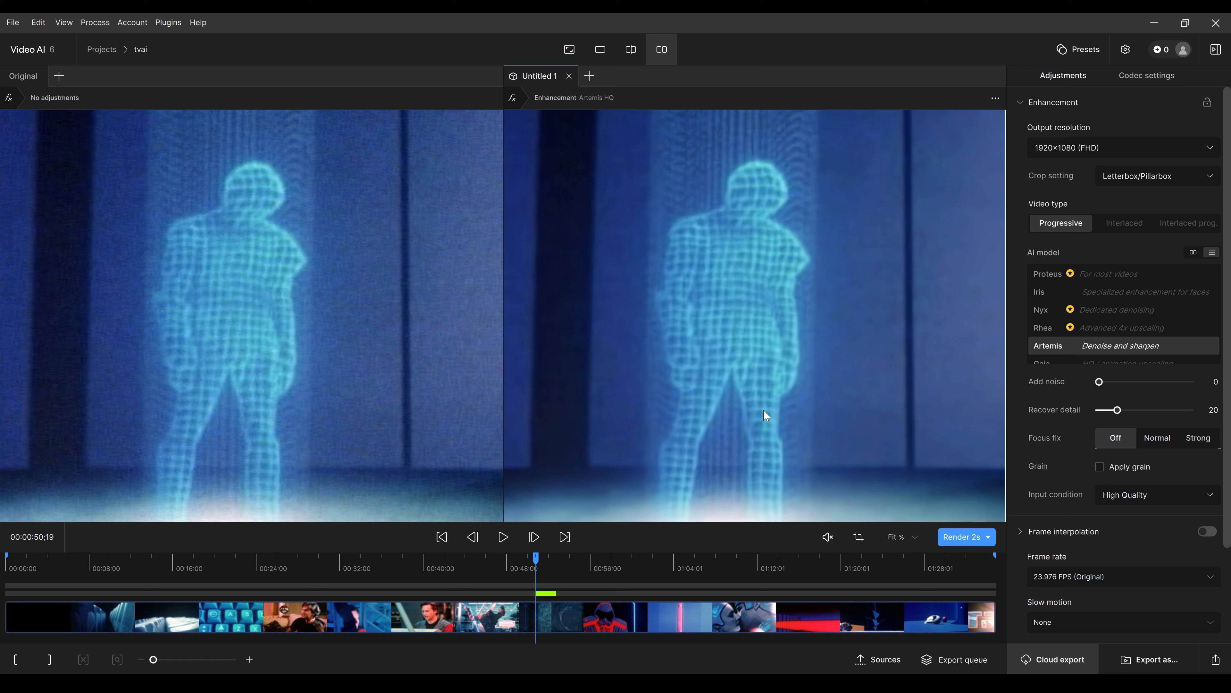
# Set the AI model to Rhea, render a 2-second preview of the wireframe figure, and inspect its grid lines against the original.
pyautogui.click(1098, 328)
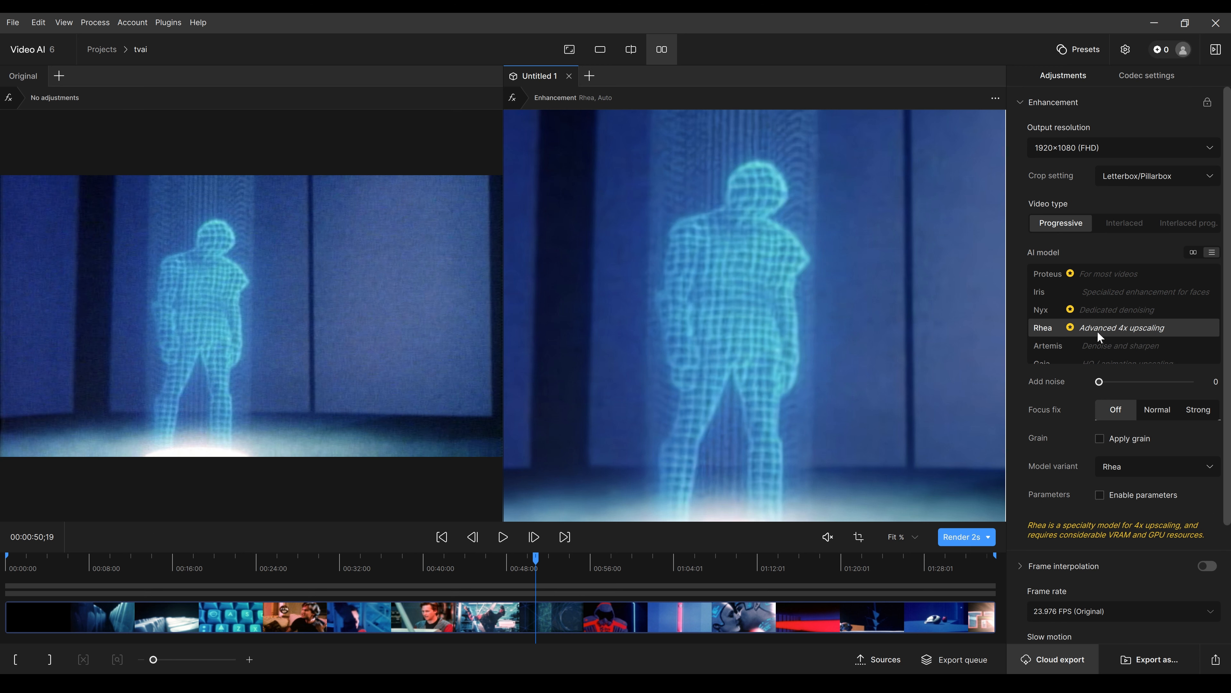
pyautogui.click(965, 550)
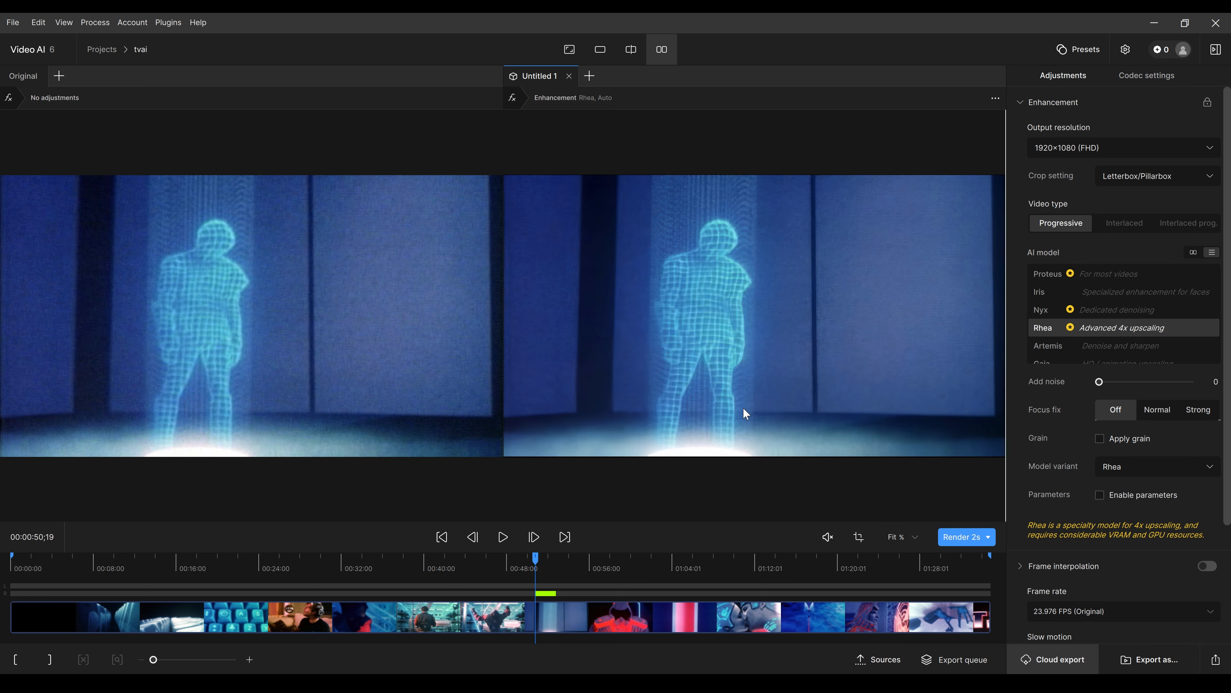
pyautogui.scroll(3, 718, 345)
pyautogui.moveTo(680, 331); pyautogui.dragTo(708, 343)
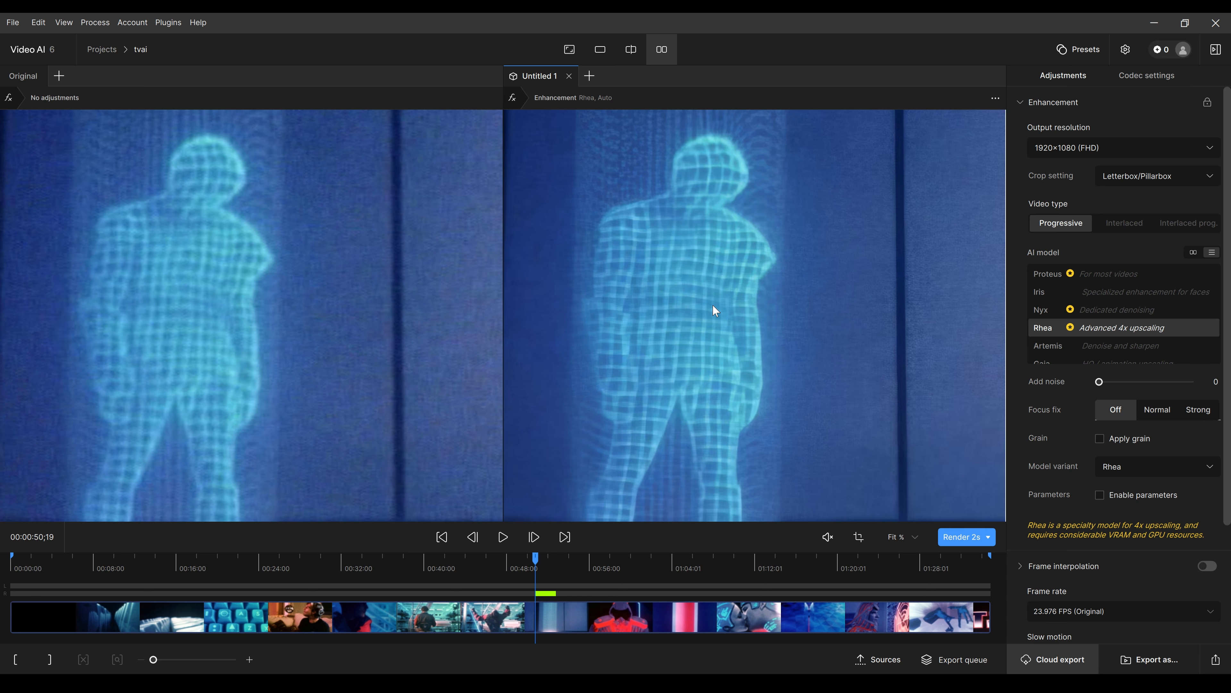
pyautogui.scroll(-3, 721, 321)
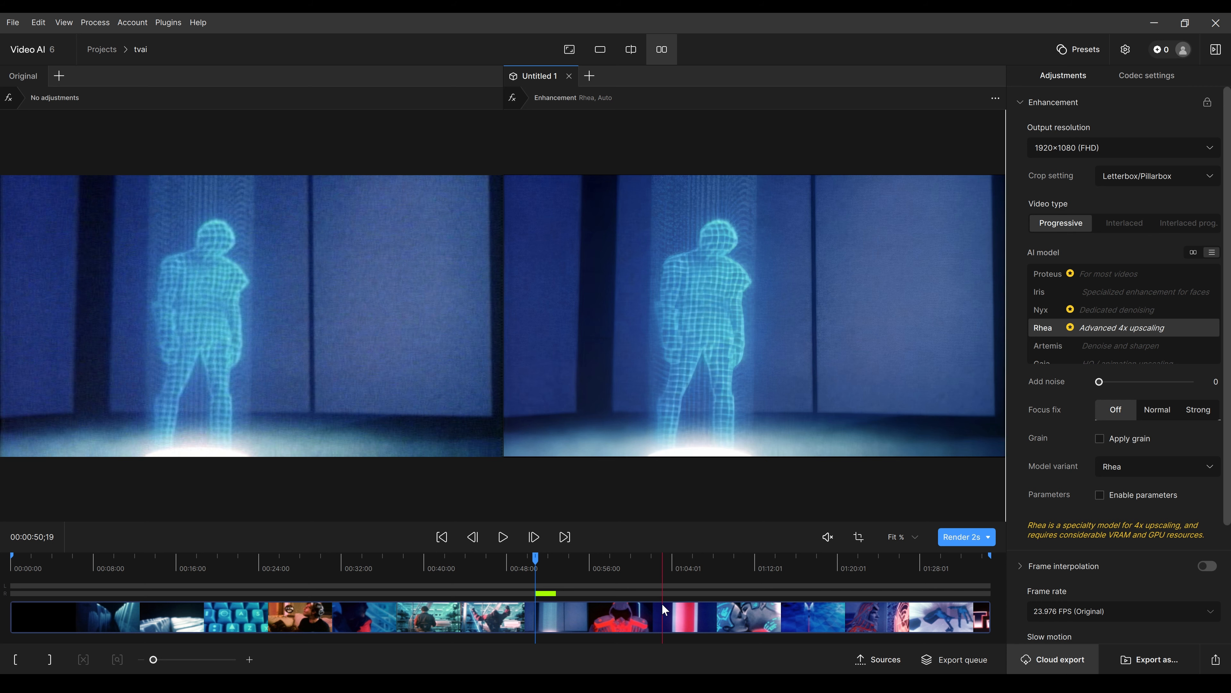
# Move the playhead to the kiss close-up at 00:01:08;06, render a 2-second Rhea preview, and compare the faces with the original up close.
pyautogui.click(717, 613)
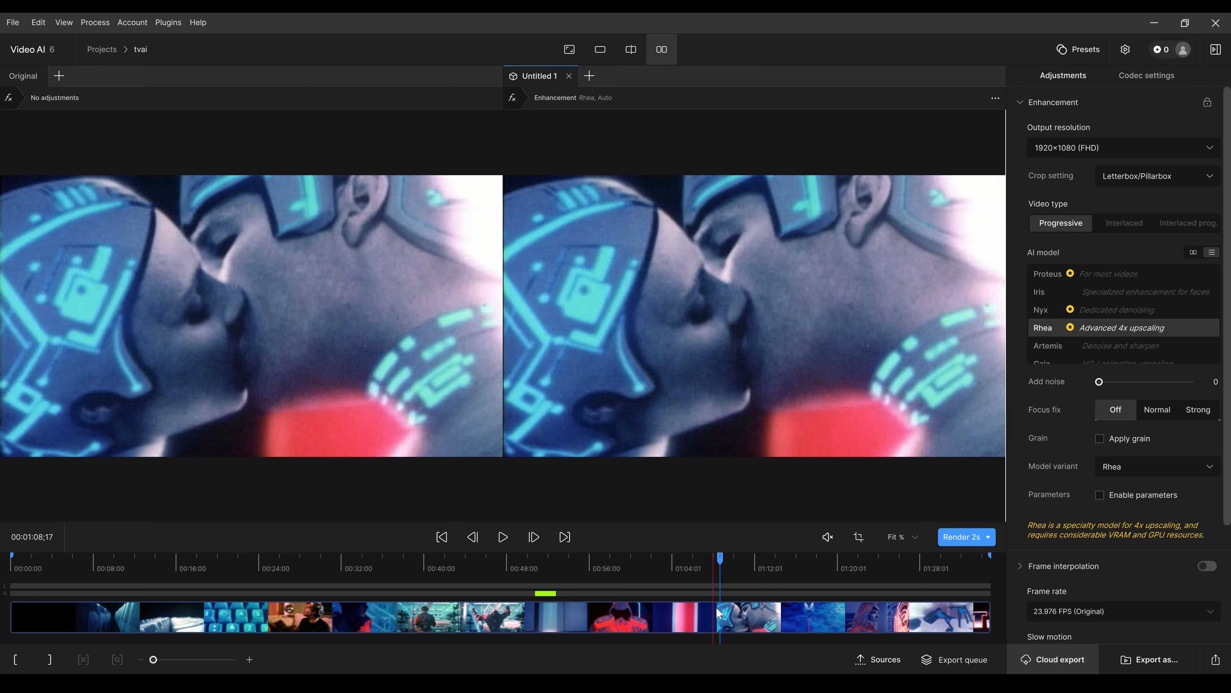
pyautogui.moveTo(718, 610); pyautogui.dragTo(715, 609)
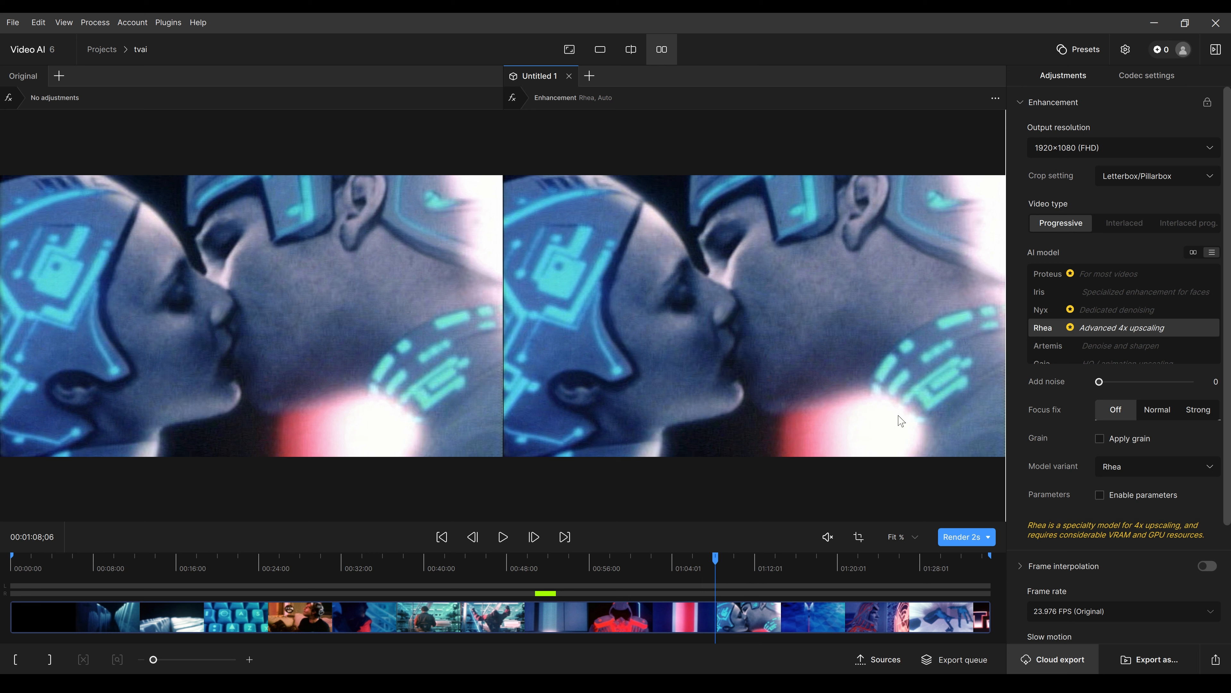
pyautogui.click(965, 537)
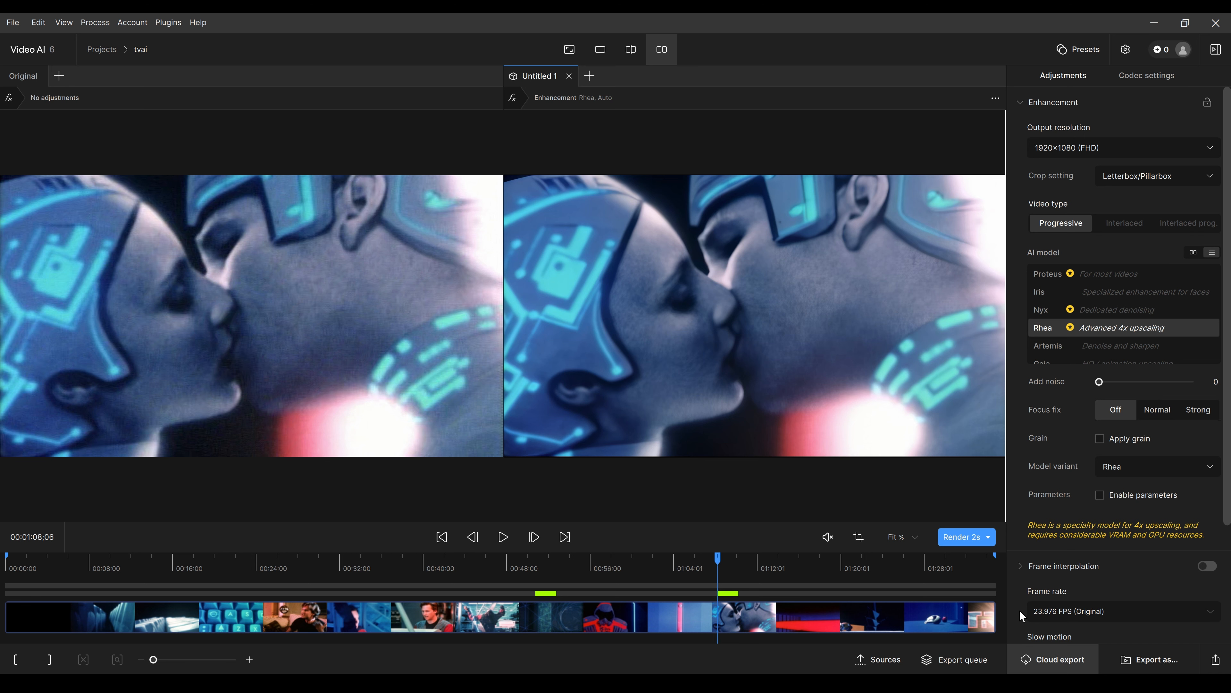
pyautogui.scroll(5, 794, 357)
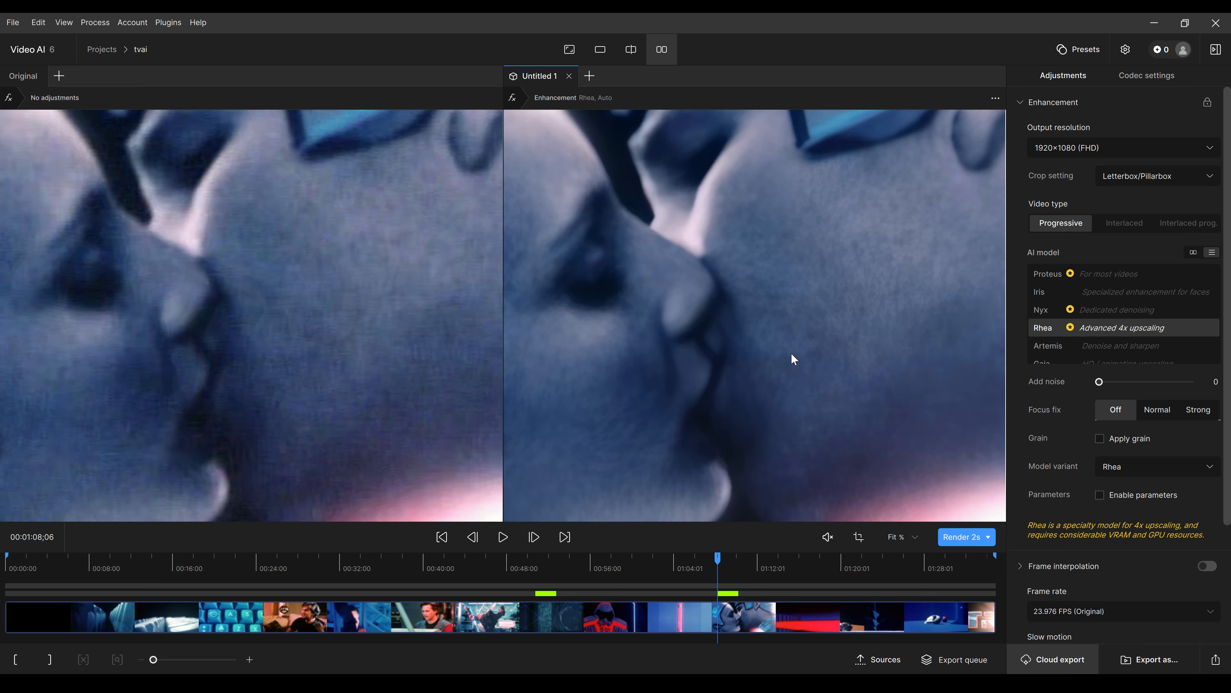
pyautogui.moveTo(787, 356); pyautogui.dragTo(870, 401)
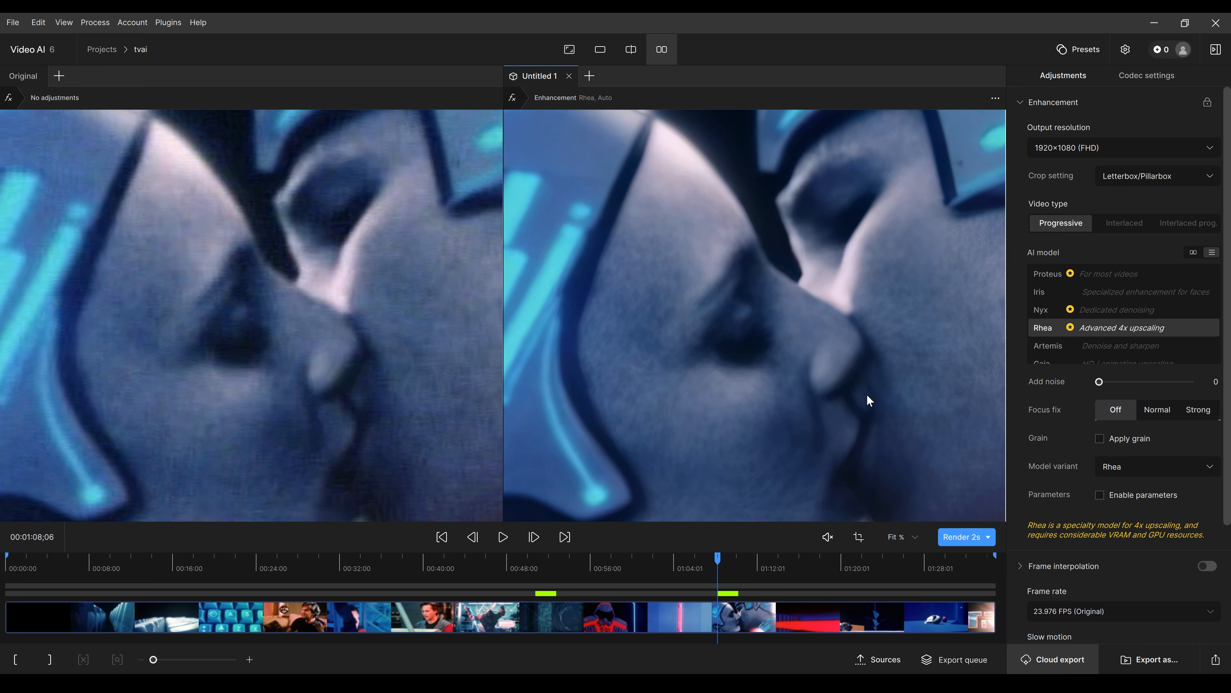
pyautogui.scroll(3, 149, 359)
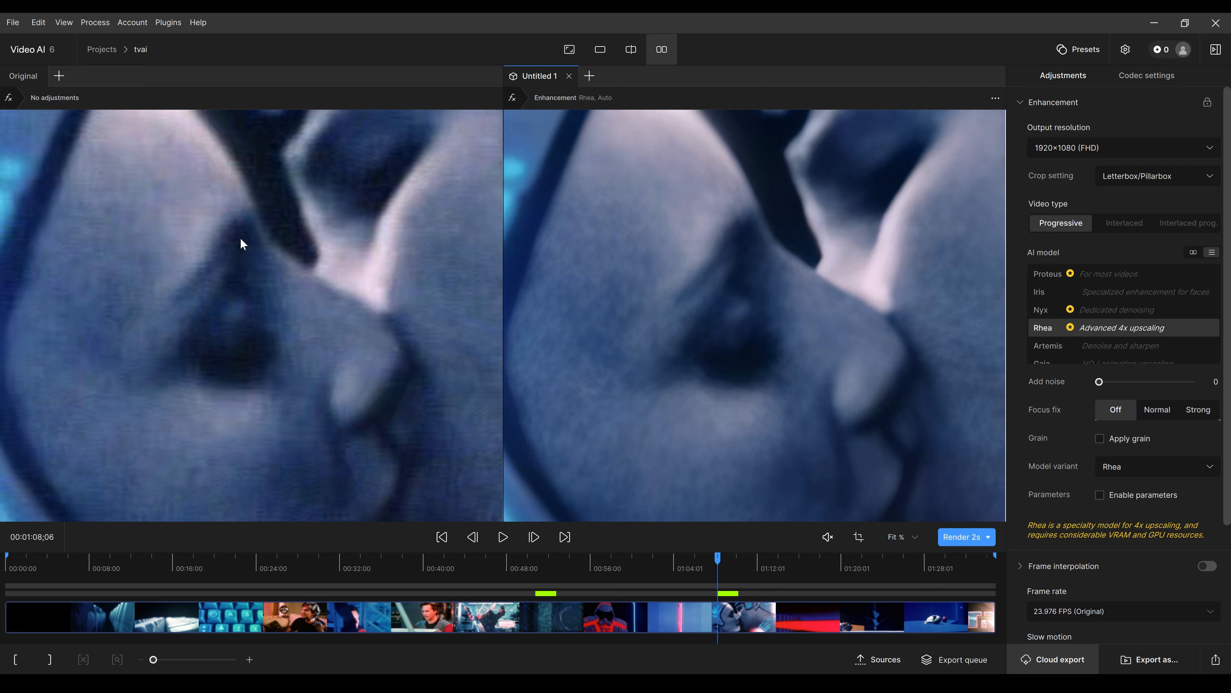
pyautogui.scroll(-5, 800, 399)
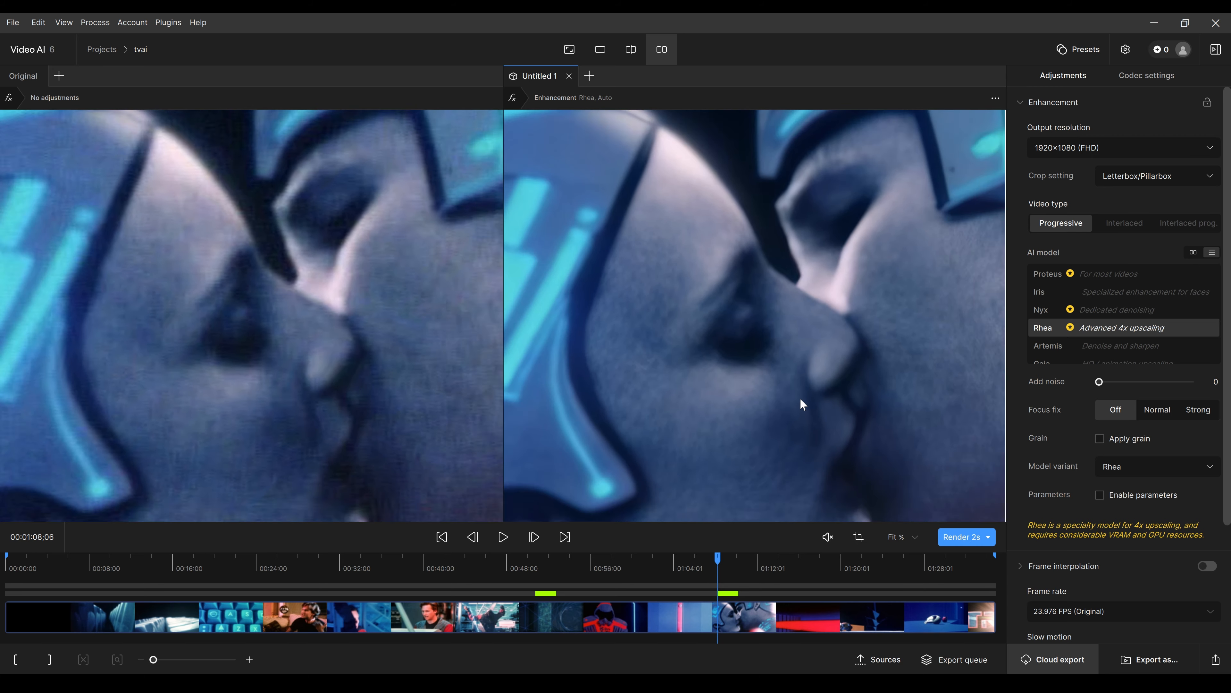
pyautogui.scroll(-2, 797, 410)
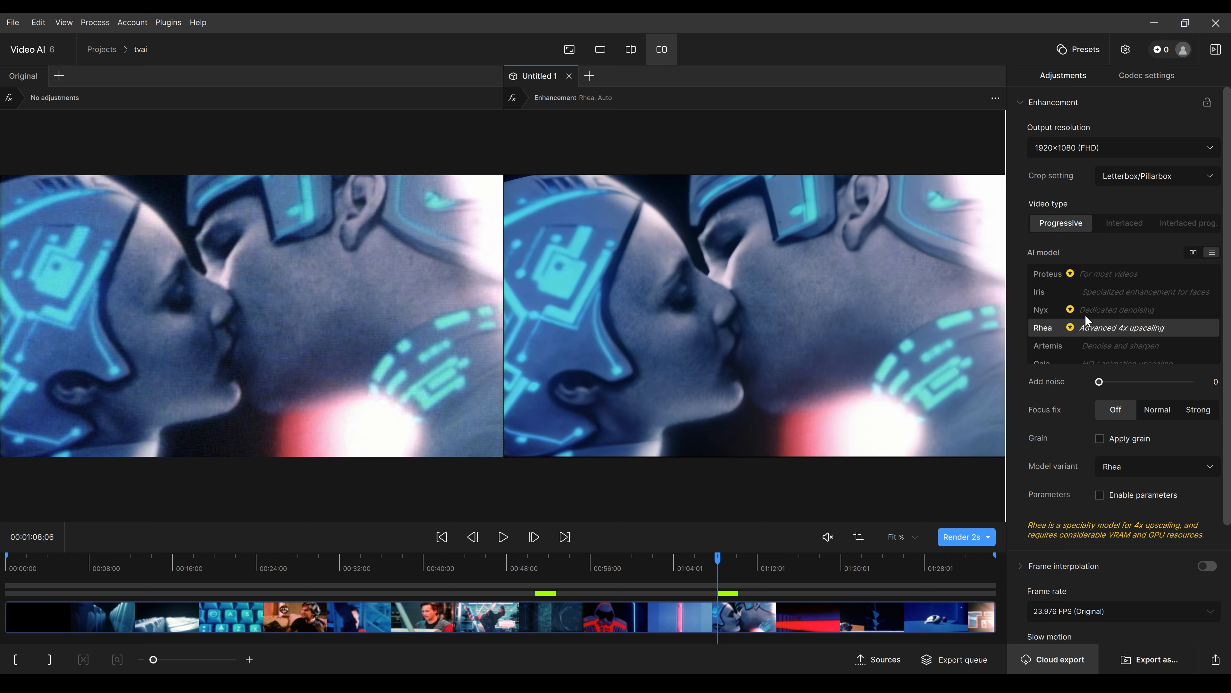
# Set the AI model to Iris, render a 2-second preview of the kiss close-up, and inspect the faces against the original.
pyautogui.click(1092, 294)
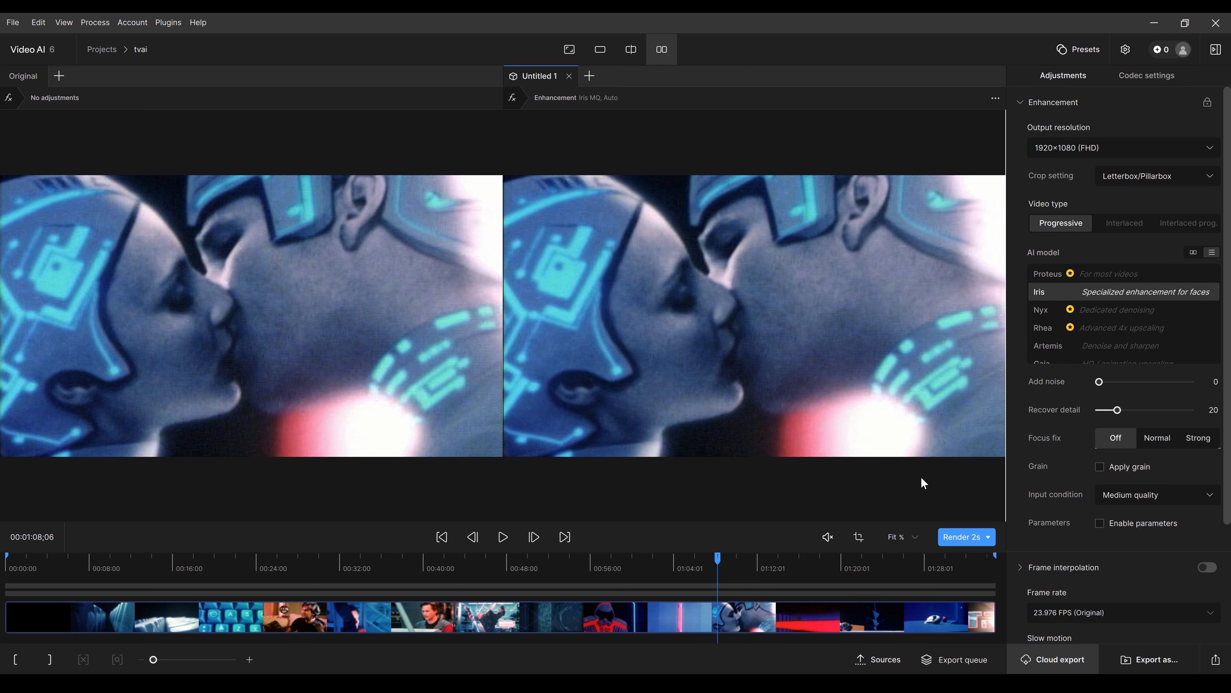
pyautogui.click(965, 537)
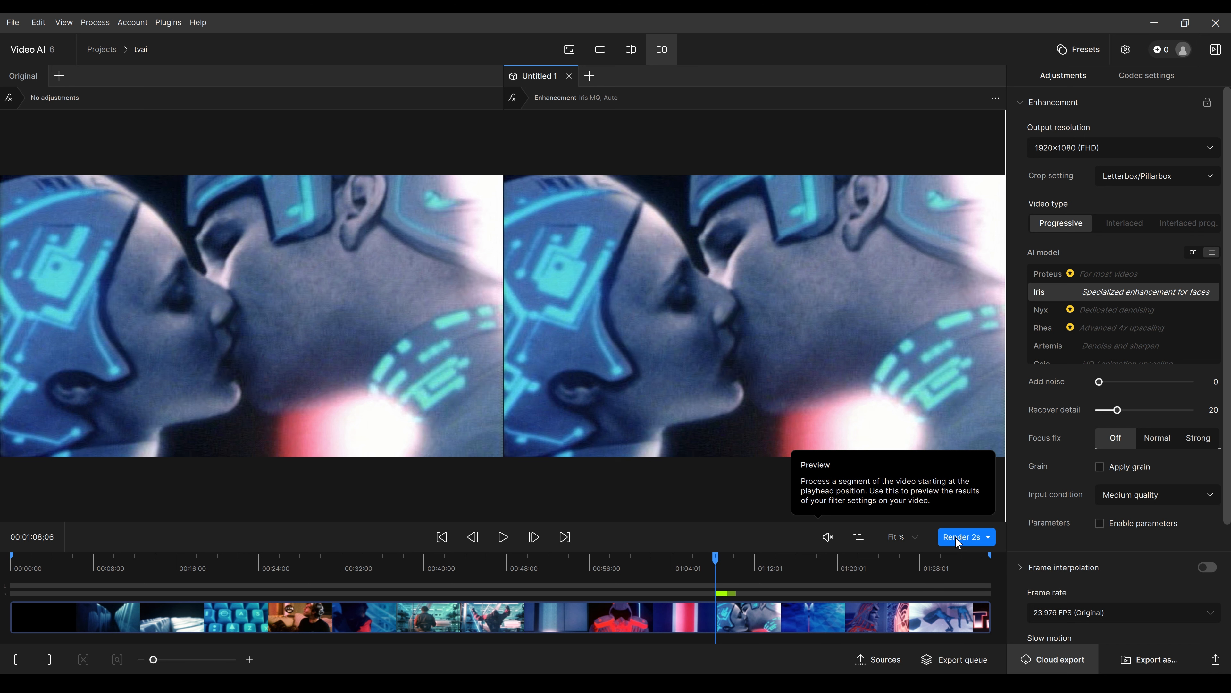
pyautogui.scroll(3, 826, 407)
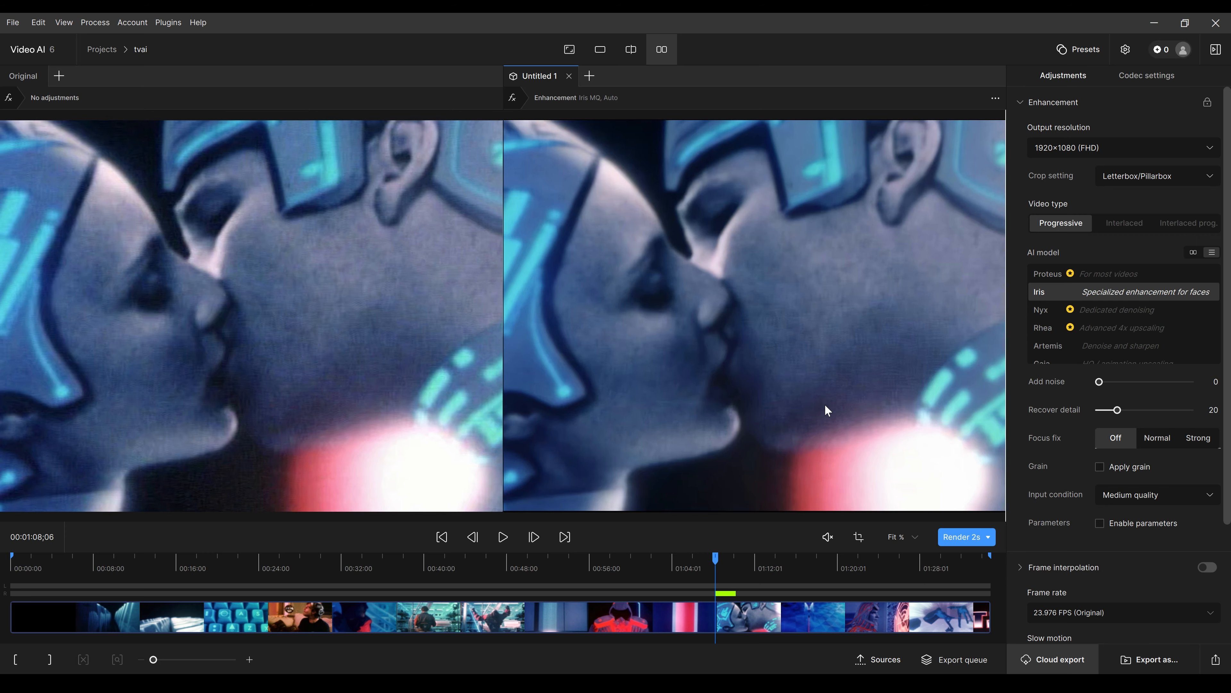
pyautogui.scroll(3, 829, 410)
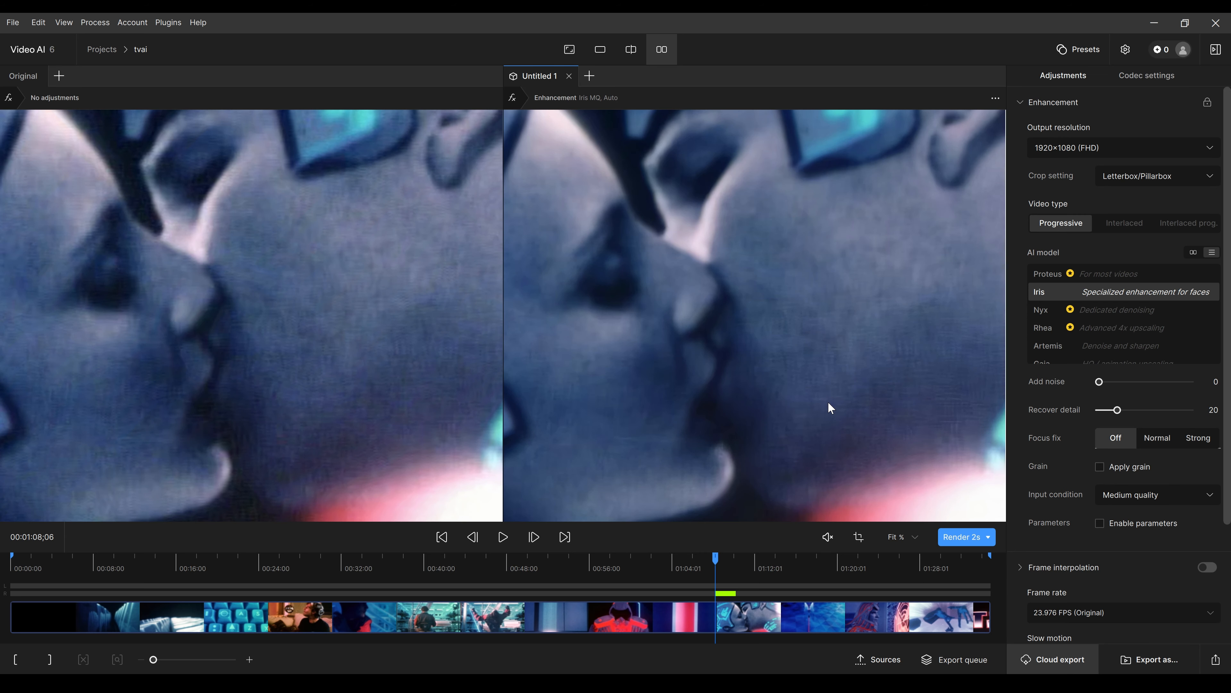
# Move the playhead to the helmeted man's close-up at 00:00:54;18 and render a 2-second Iris preview for comparison with the original.
pyautogui.scroll(-6, 829, 405)
pyautogui.click(578, 636)
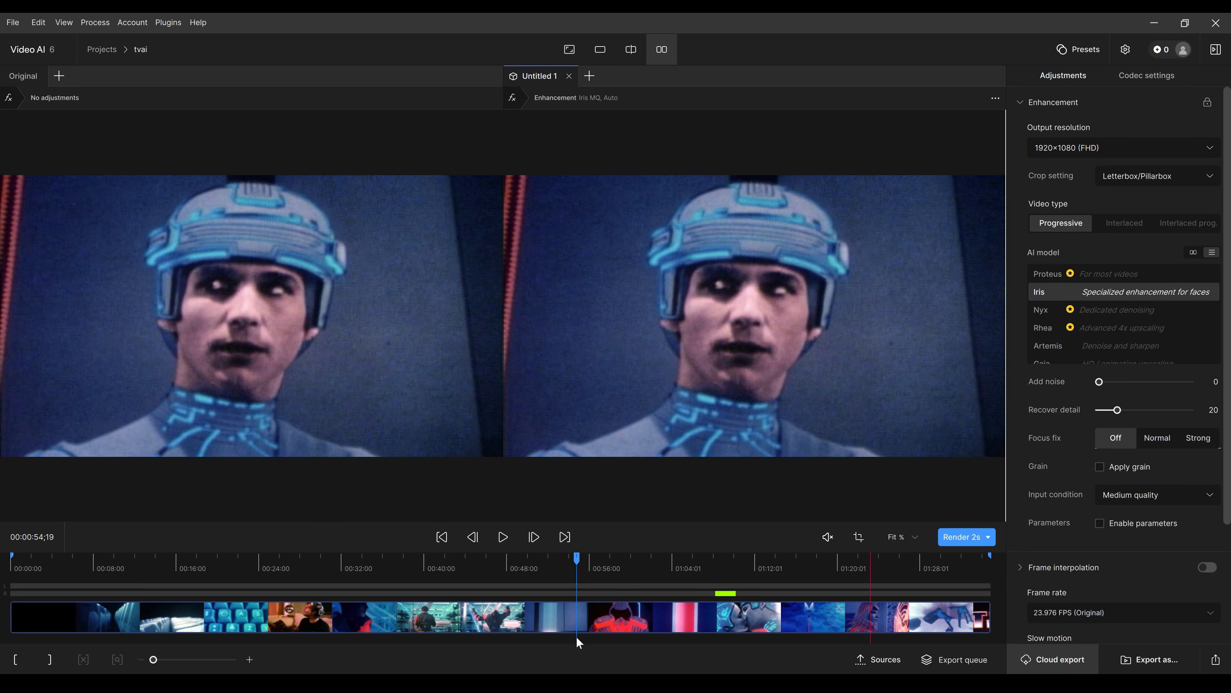
pyautogui.click(957, 537)
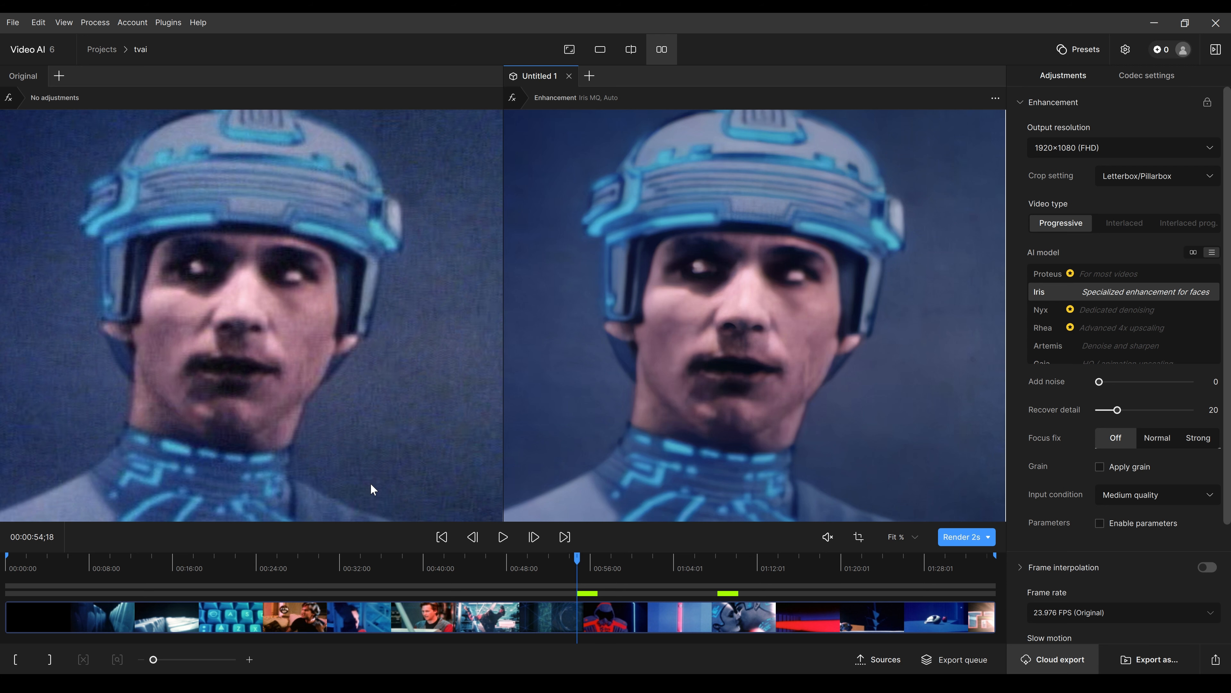
# Set the AI model to Rhea and render a 2-second preview of the helmeted man's close-up.
pyautogui.scroll(-3, 368, 486)
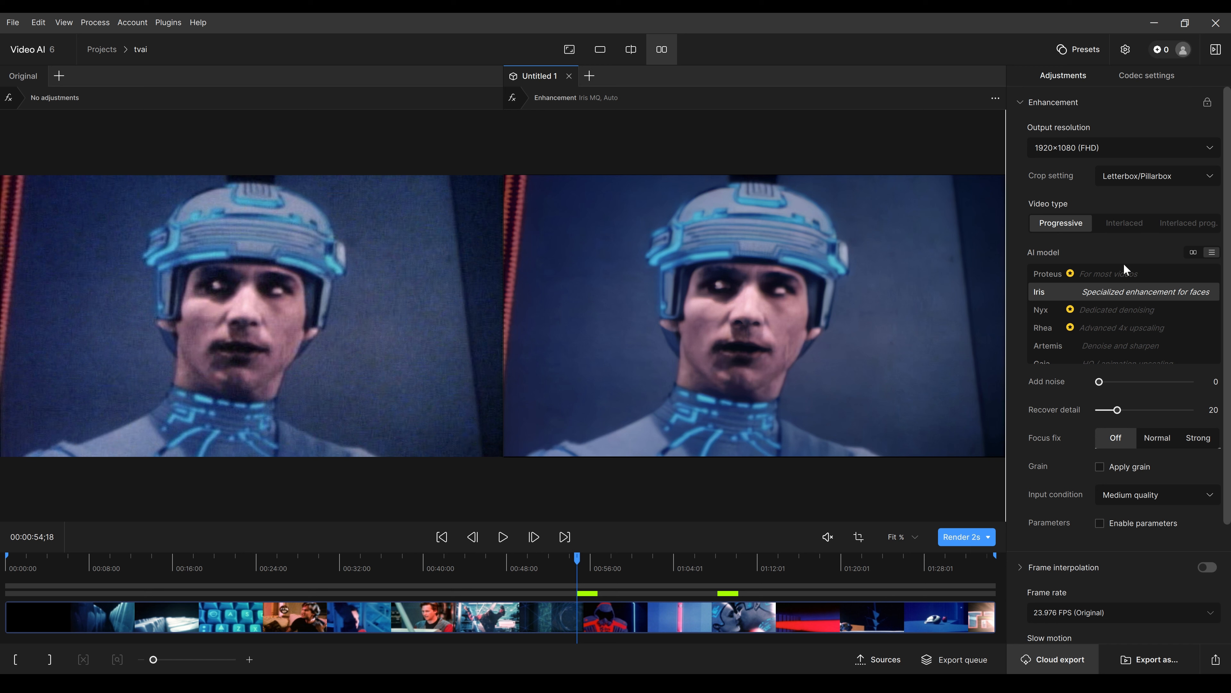
pyautogui.click(1077, 326)
pyautogui.click(960, 536)
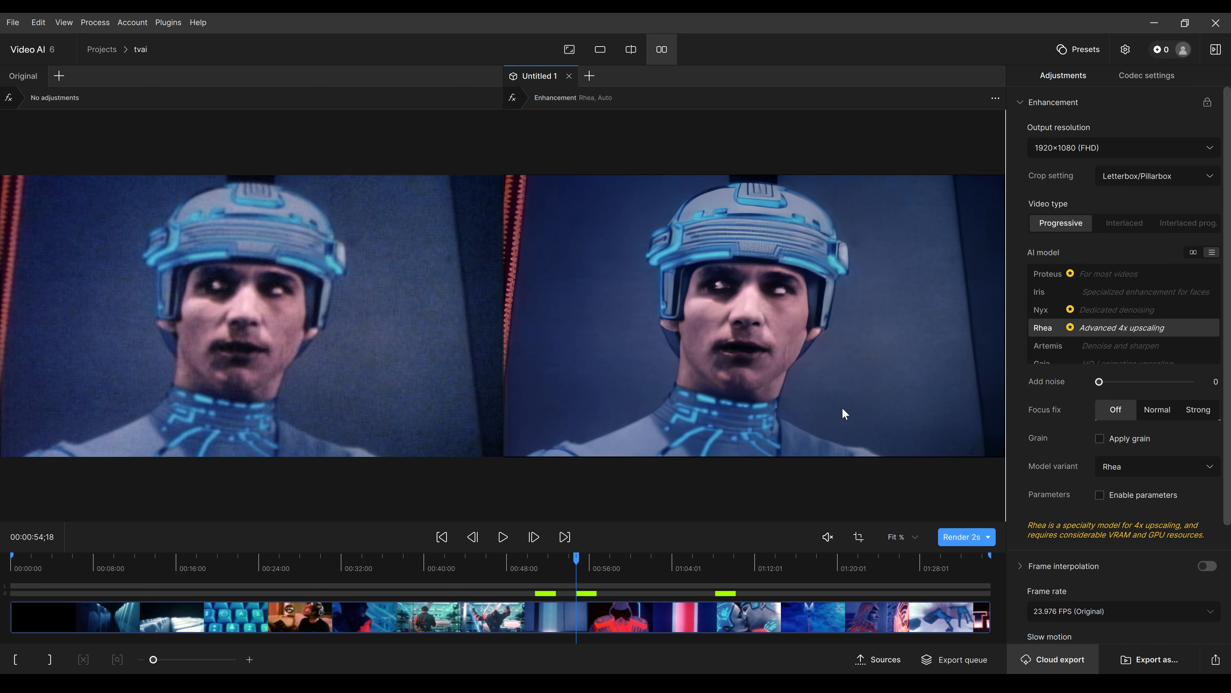
# Step through the Rhea preview to 00:00:54;23 and compare the helmeted man's face with the original up close.
pyautogui.scroll(3, 842, 407)
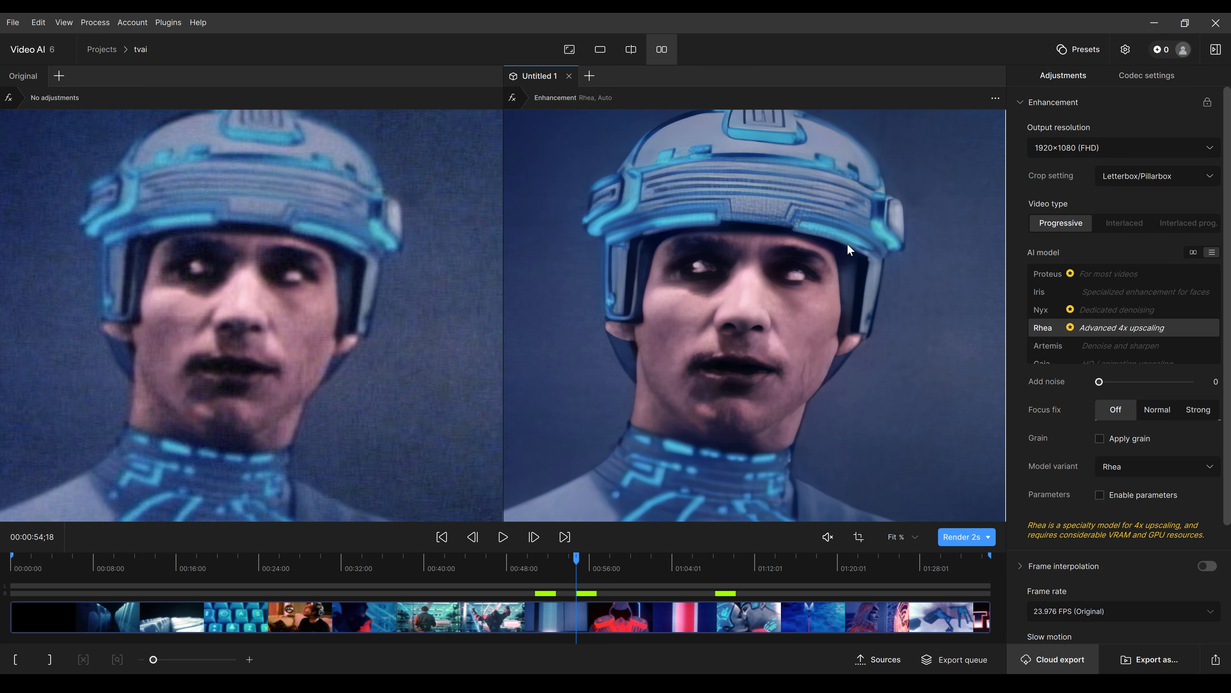
pyautogui.scroll(2, 798, 225)
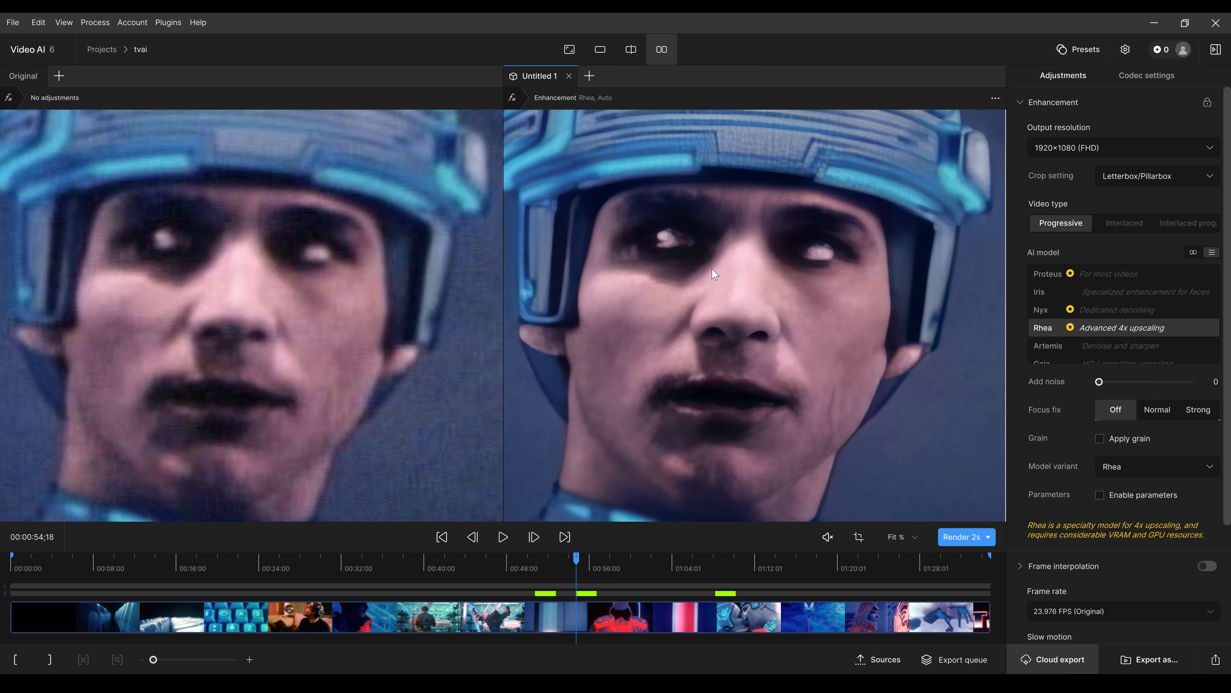
pyautogui.click(533, 539)
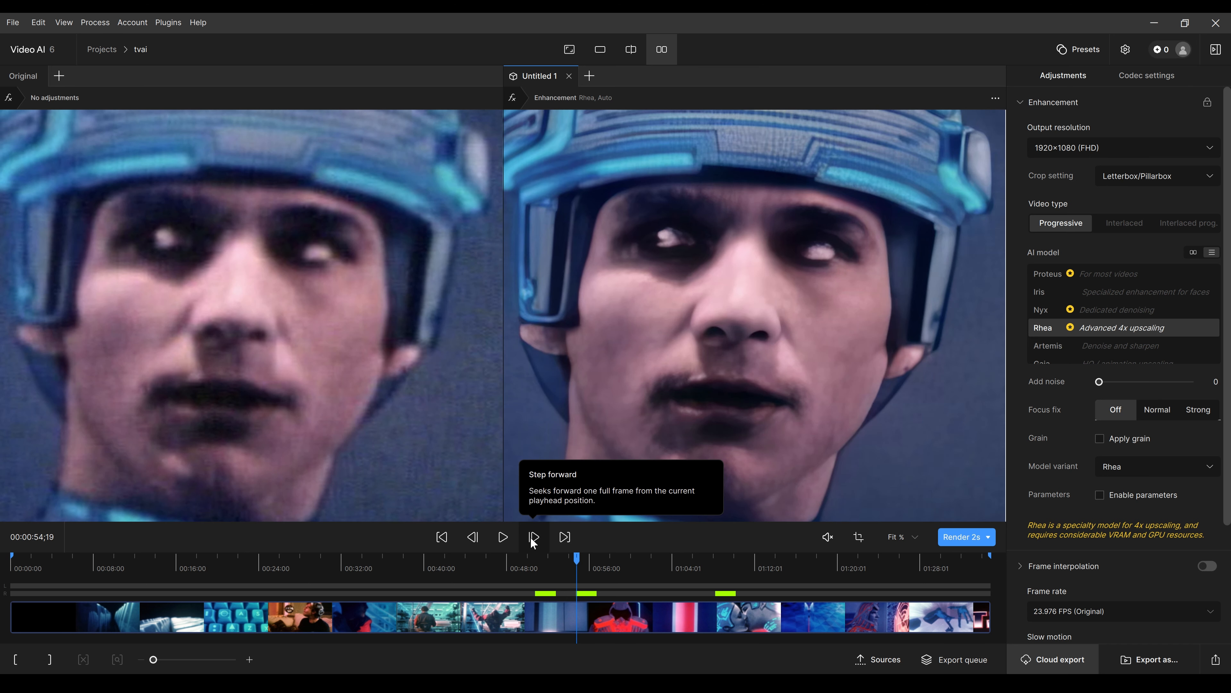
pyautogui.click(533, 538)
pyautogui.click(533, 538)
pyautogui.click(534, 538)
pyautogui.click(533, 538)
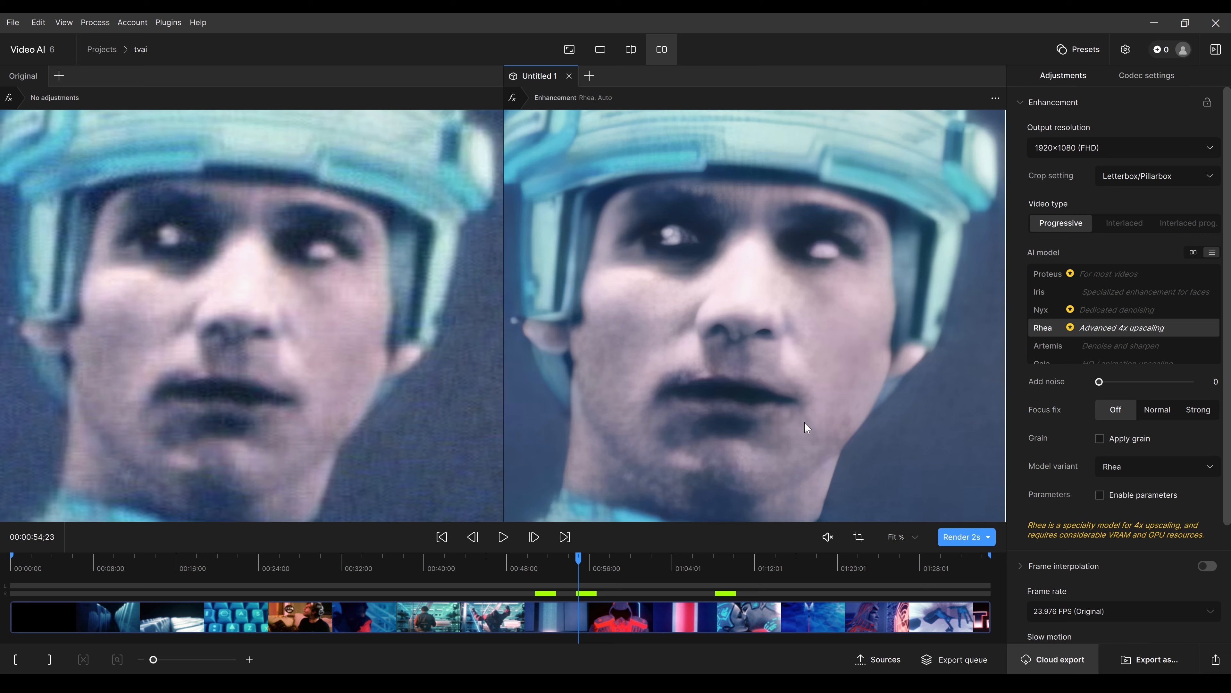
pyautogui.scroll(-5, 783, 421)
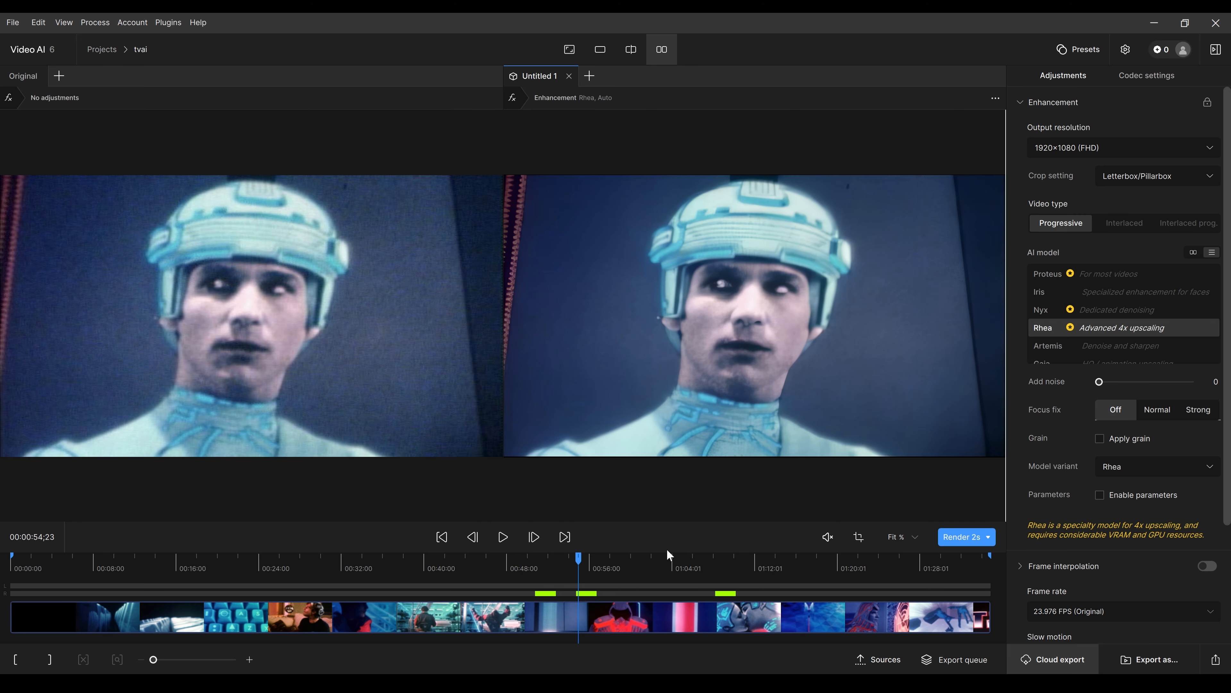
# Advance frame by frame to the red hooded figure at 00:00:55;09 and inspect the Rhea fabric texture against the original.
pyautogui.click(534, 538)
pyautogui.click(533, 539)
pyautogui.click(534, 538)
pyautogui.click(535, 539)
pyautogui.click(534, 539)
pyautogui.click(536, 538)
pyautogui.click(536, 539)
pyautogui.click(536, 538)
pyautogui.click(536, 538)
pyautogui.click(536, 538)
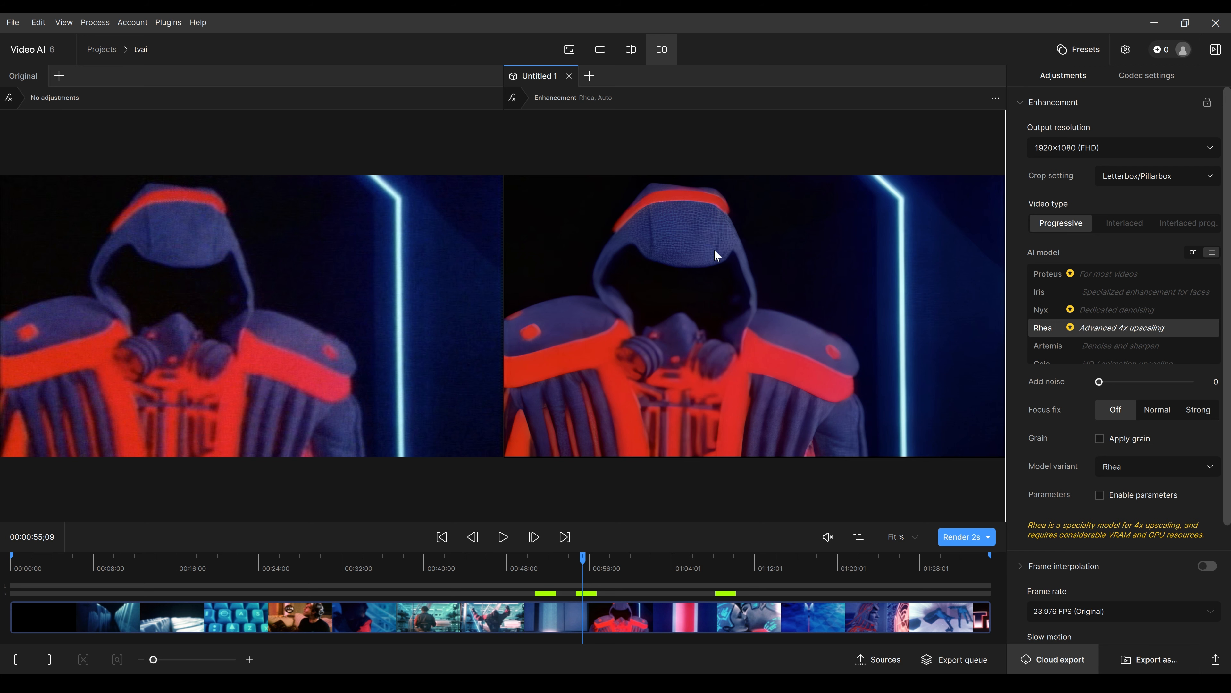
pyautogui.scroll(2, 698, 254)
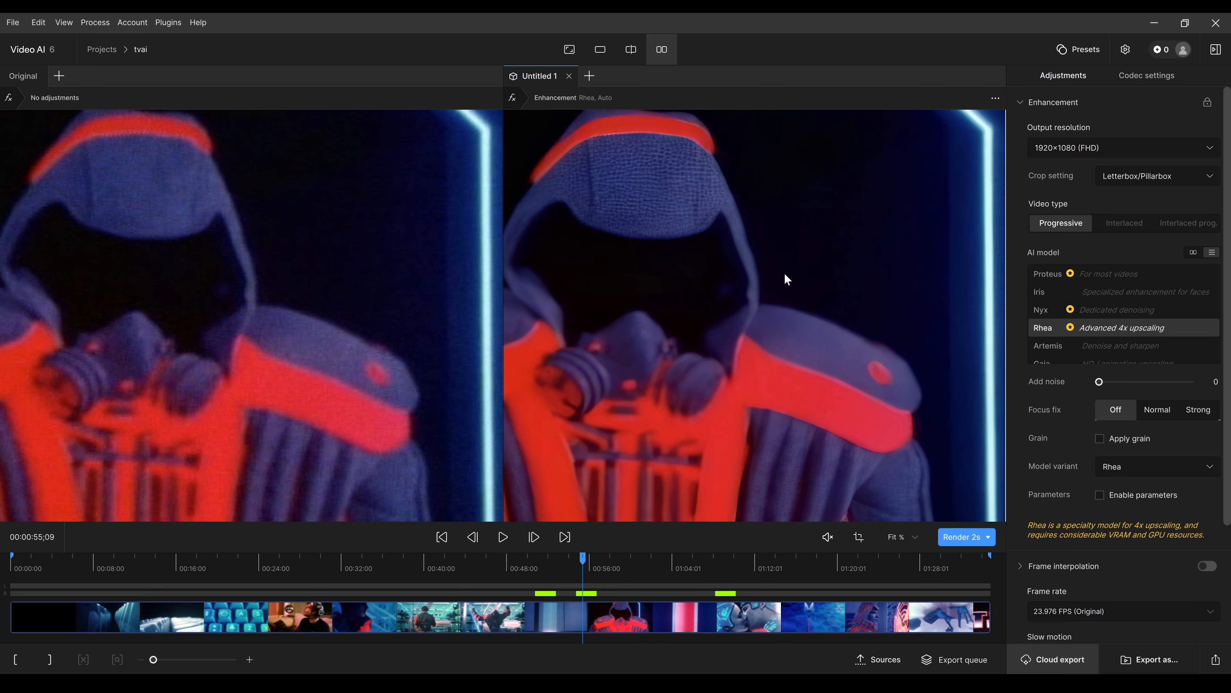
# Set the AI model to Artemis, render a 2-second preview from 00:00:55;02, and advance to the hooded figure at 00:00:55;07.
pyautogui.click(1091, 347)
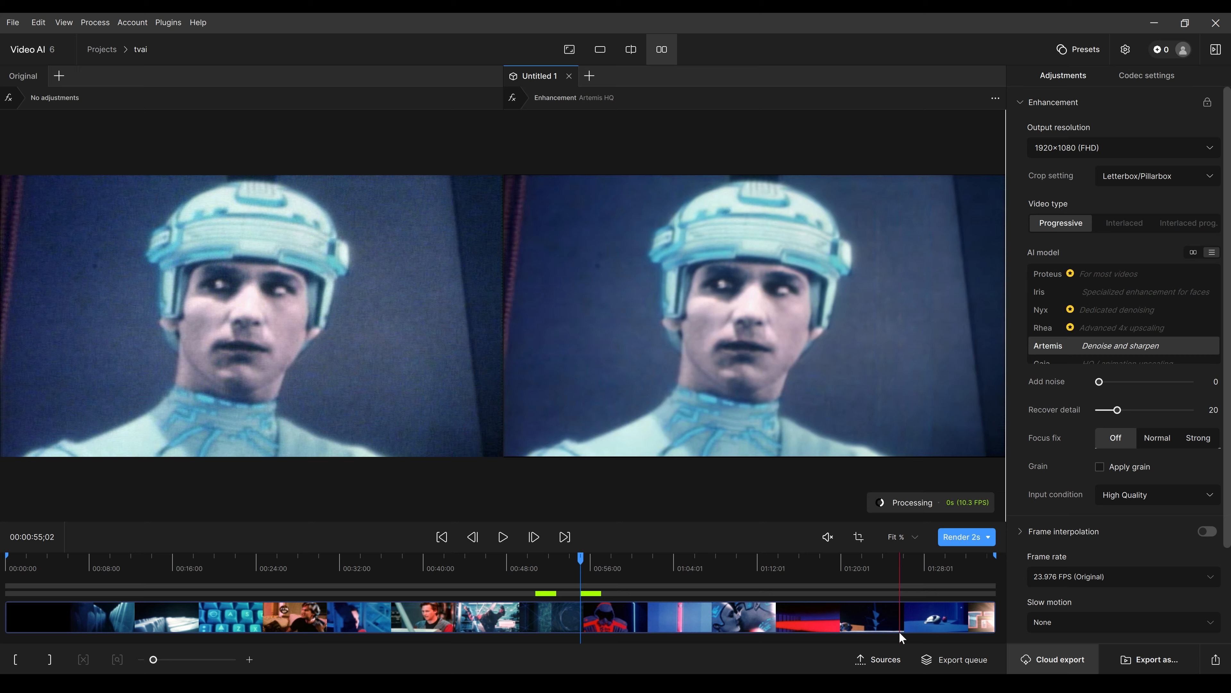
pyautogui.scroll(4, 801, 394)
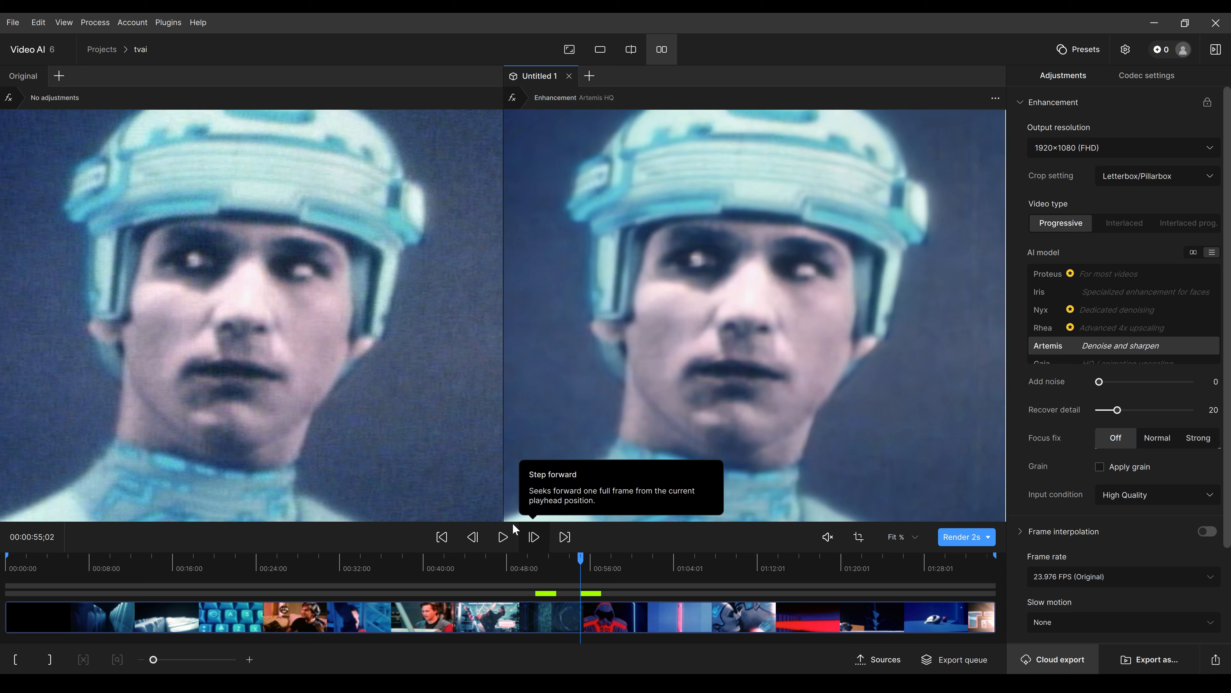
pyautogui.click(534, 537)
pyautogui.click(534, 537)
pyautogui.click(534, 536)
pyautogui.moveTo(689, 290); pyautogui.dragTo(771, 313)
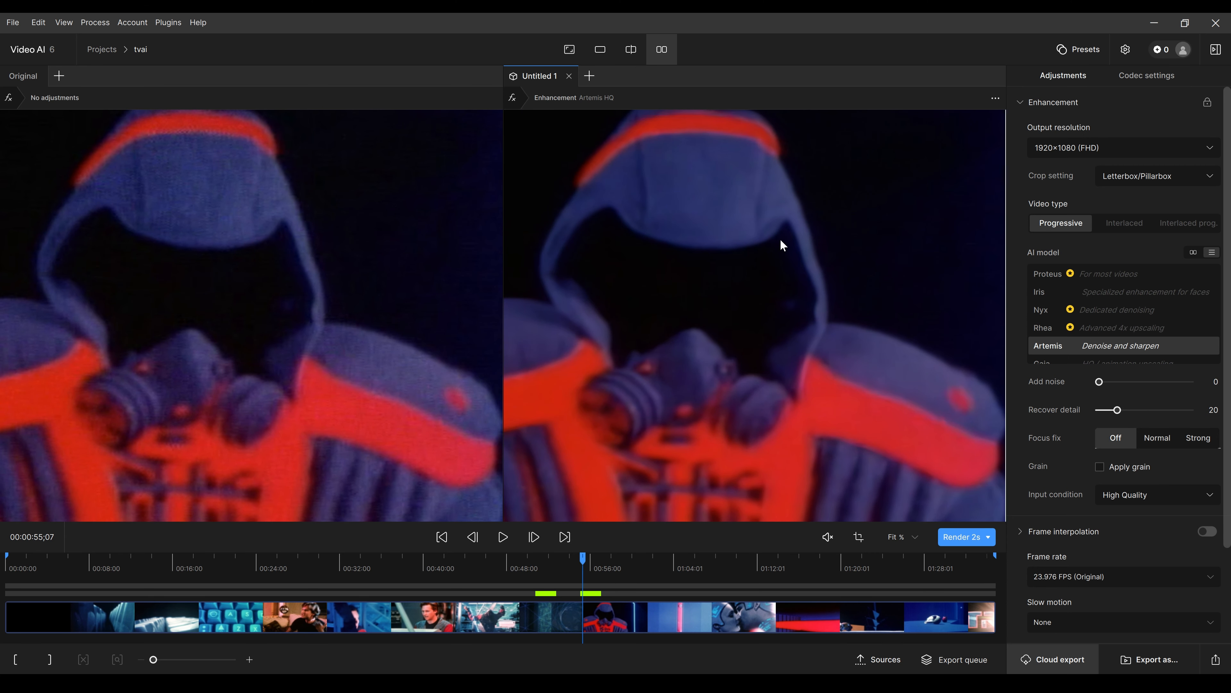
# Switch between the Rhea, Iris and Artemis previews of the hooded figure to compare their detail, ending on Iris.
pyautogui.click(1118, 330)
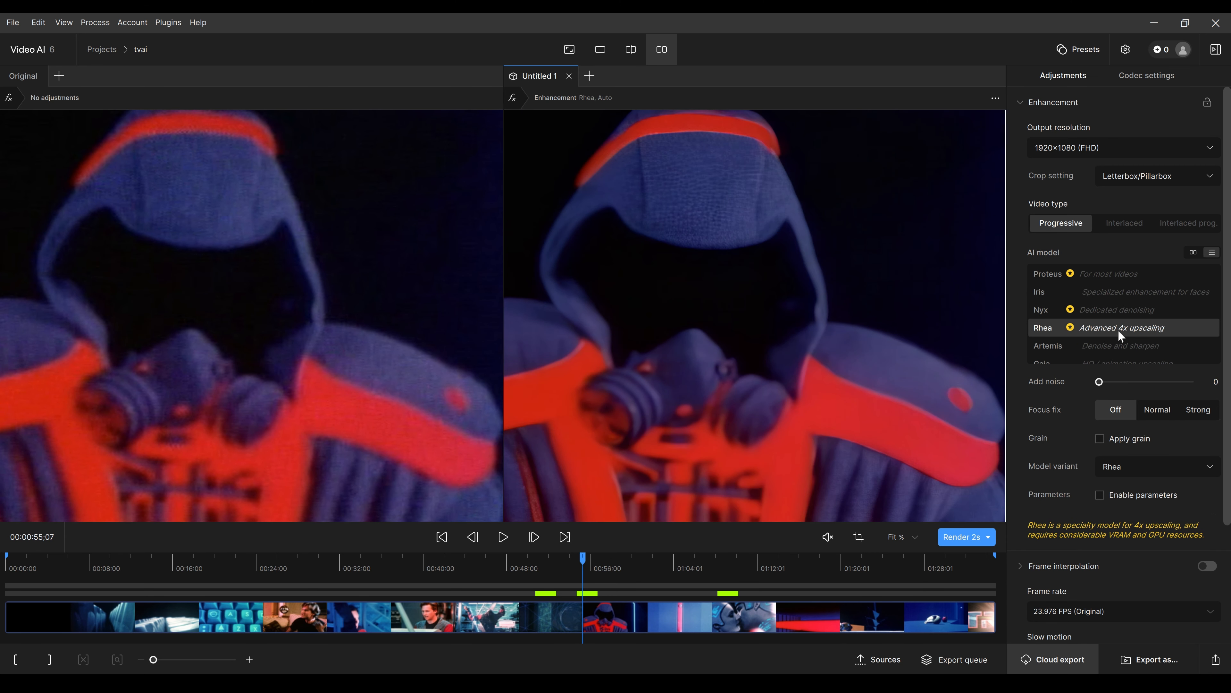
pyautogui.click(1056, 294)
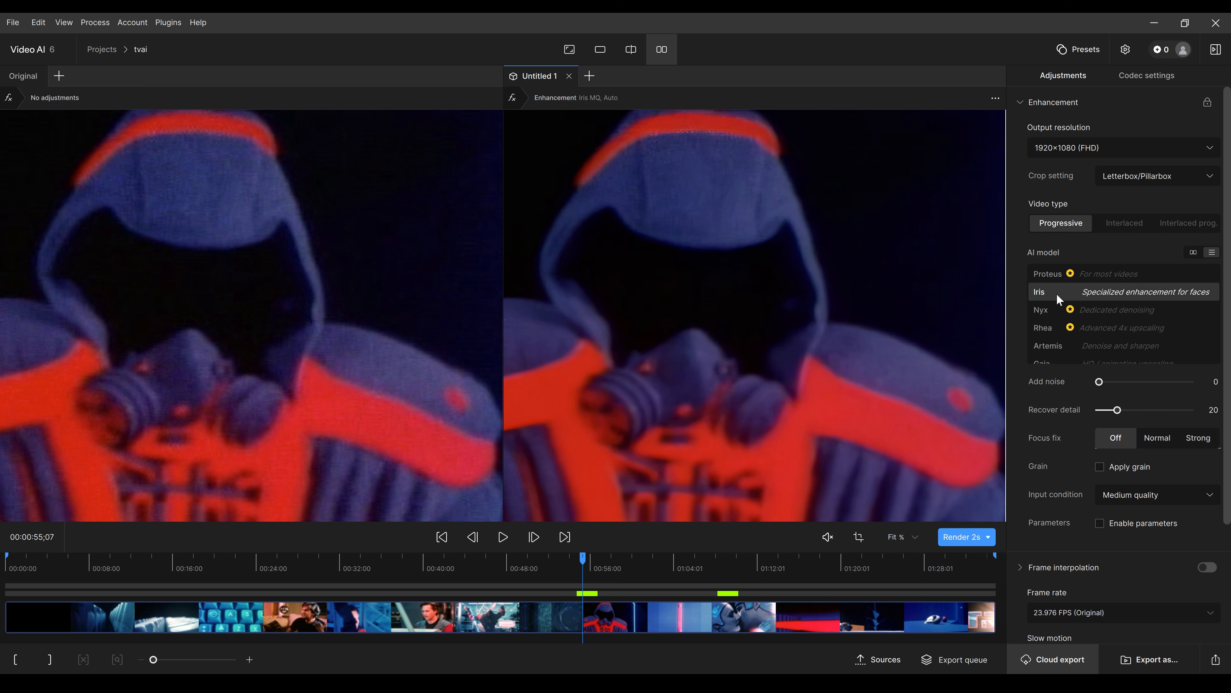
pyautogui.click(1132, 333)
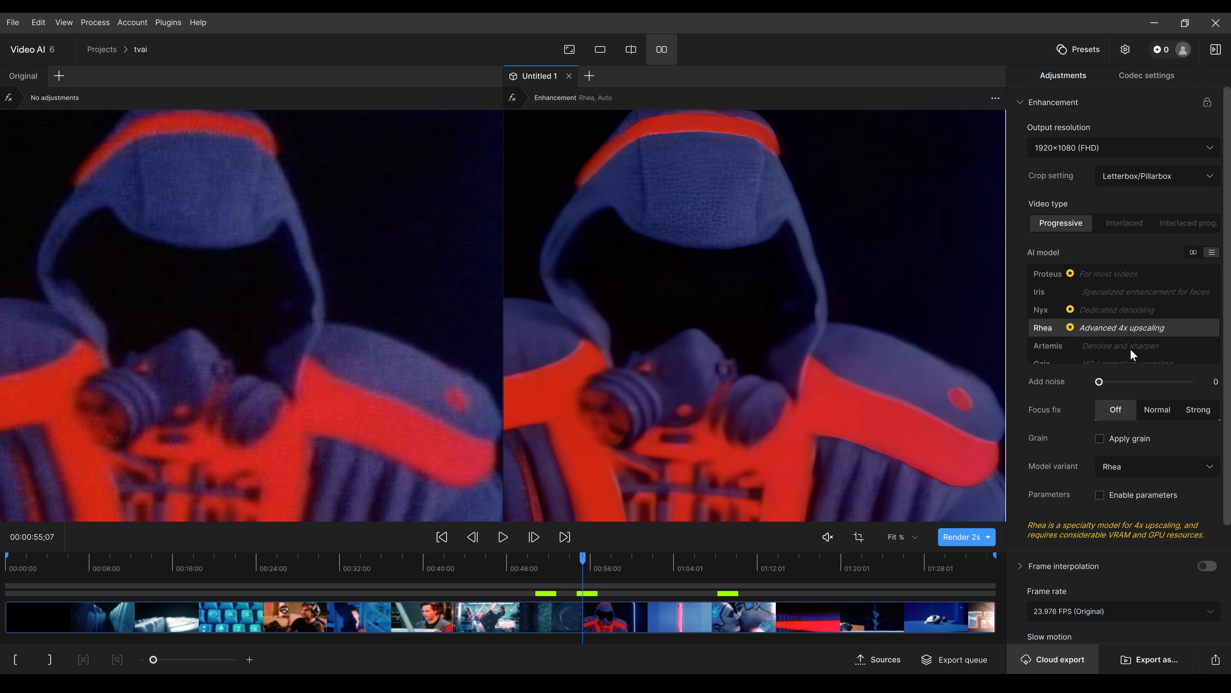
pyautogui.click(1130, 347)
pyautogui.scroll(-4, 833, 380)
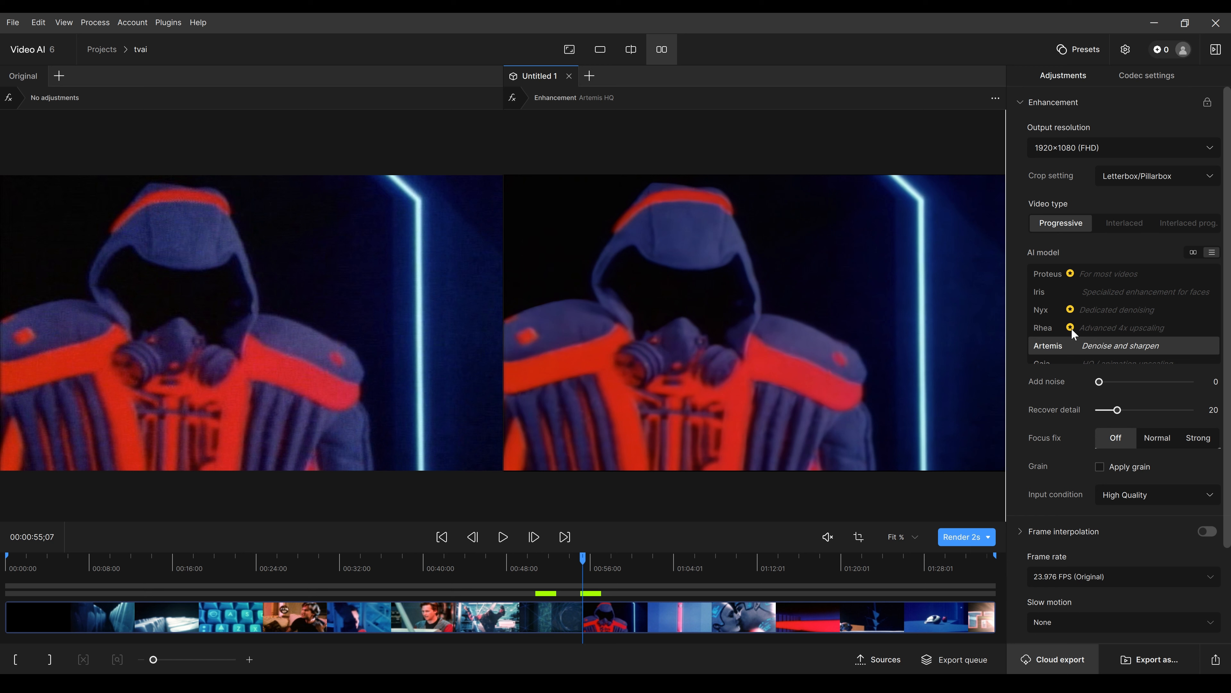
pyautogui.click(1104, 293)
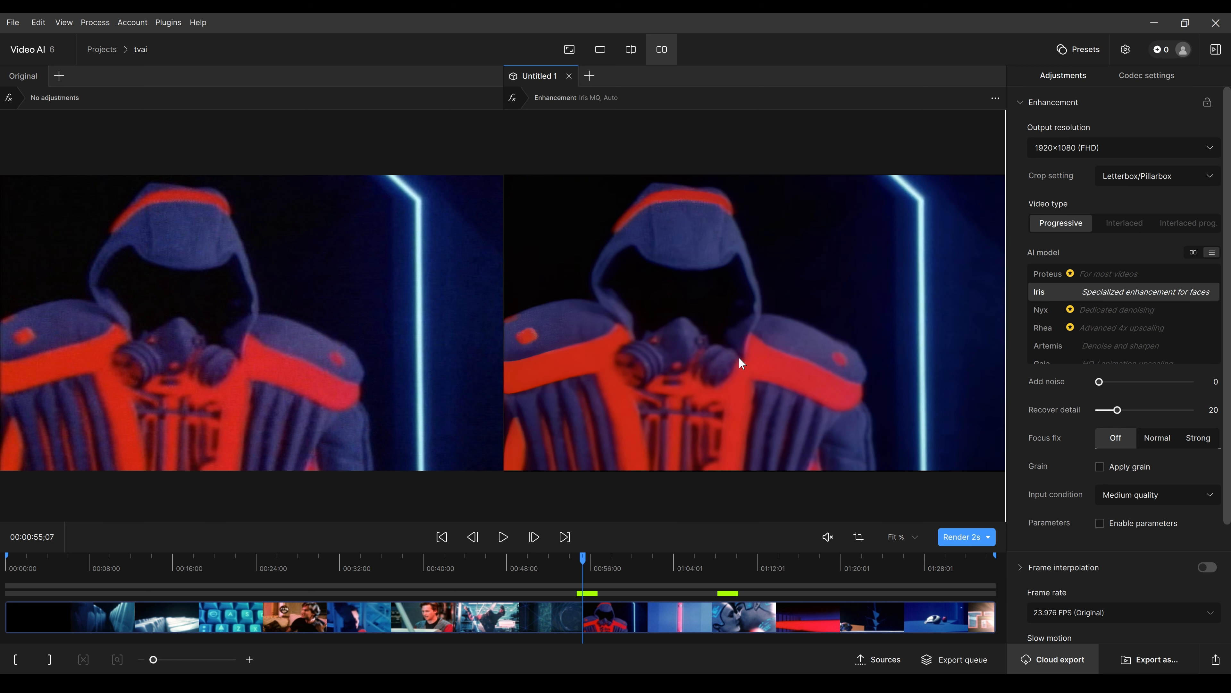
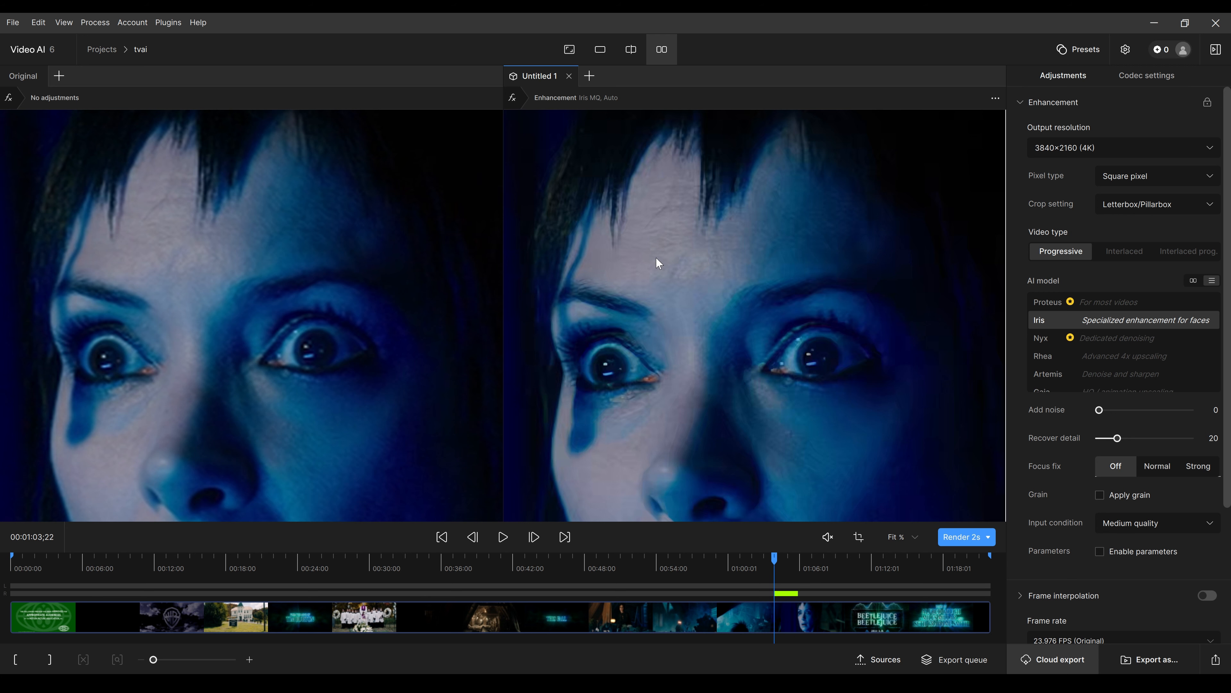
# Move the playhead to the choir shot at 00:00:26;20 and render a 2-second Iris preview at 3840×2160.
pyautogui.scroll(-2, 814, 380)
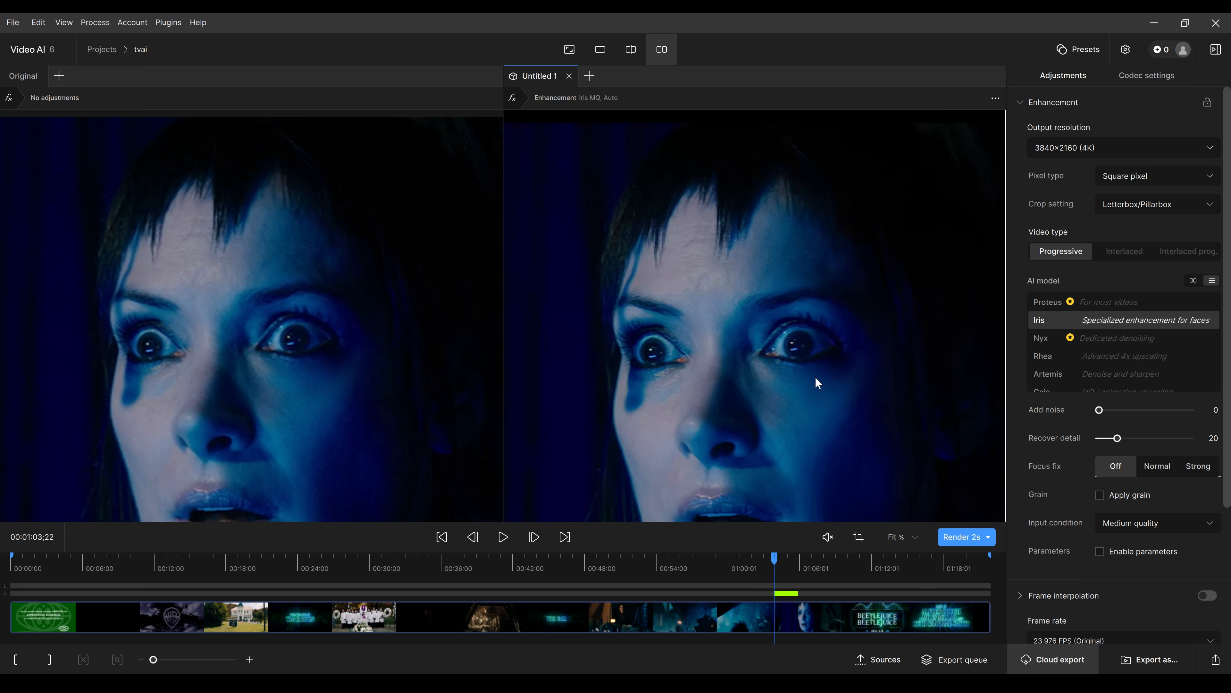
pyautogui.scroll(-3, 708, 334)
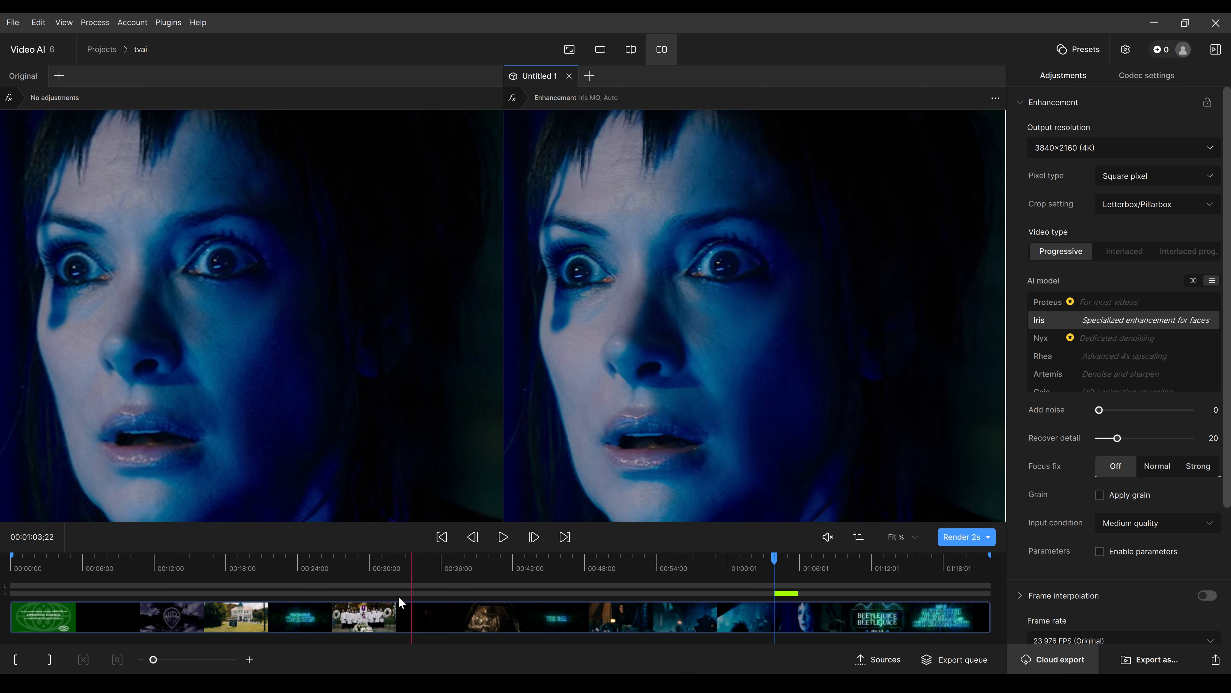
pyautogui.moveTo(365, 612); pyautogui.dragTo(332, 622)
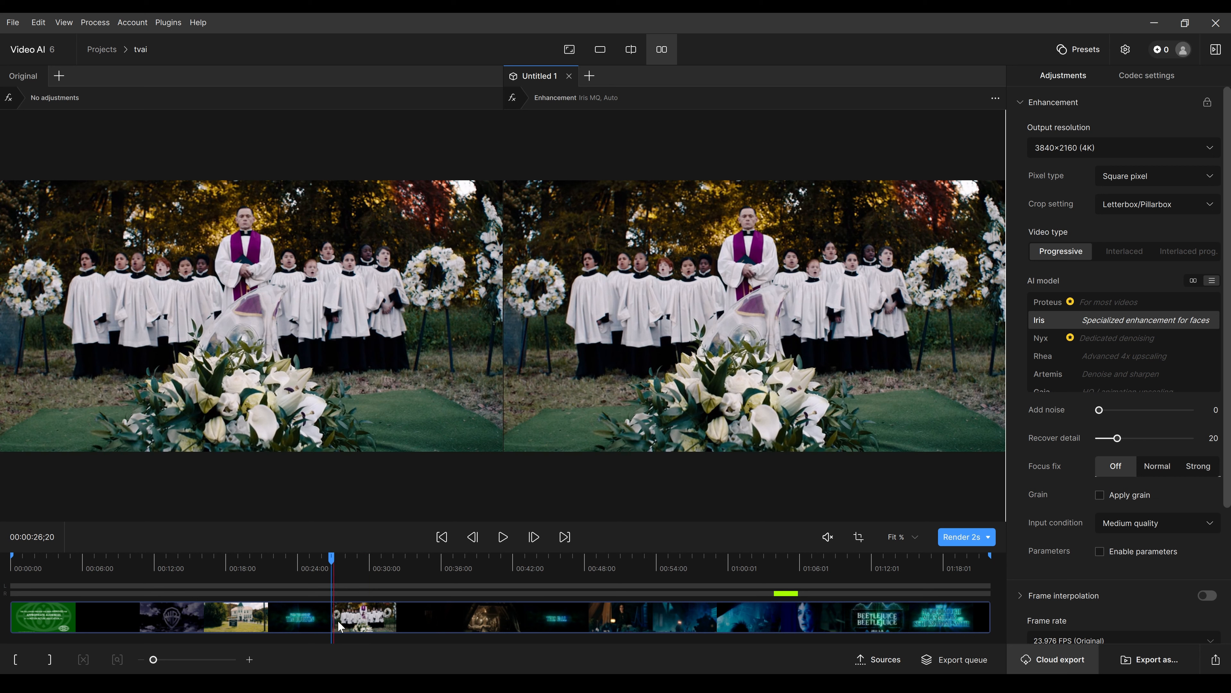
pyautogui.click(257, 286)
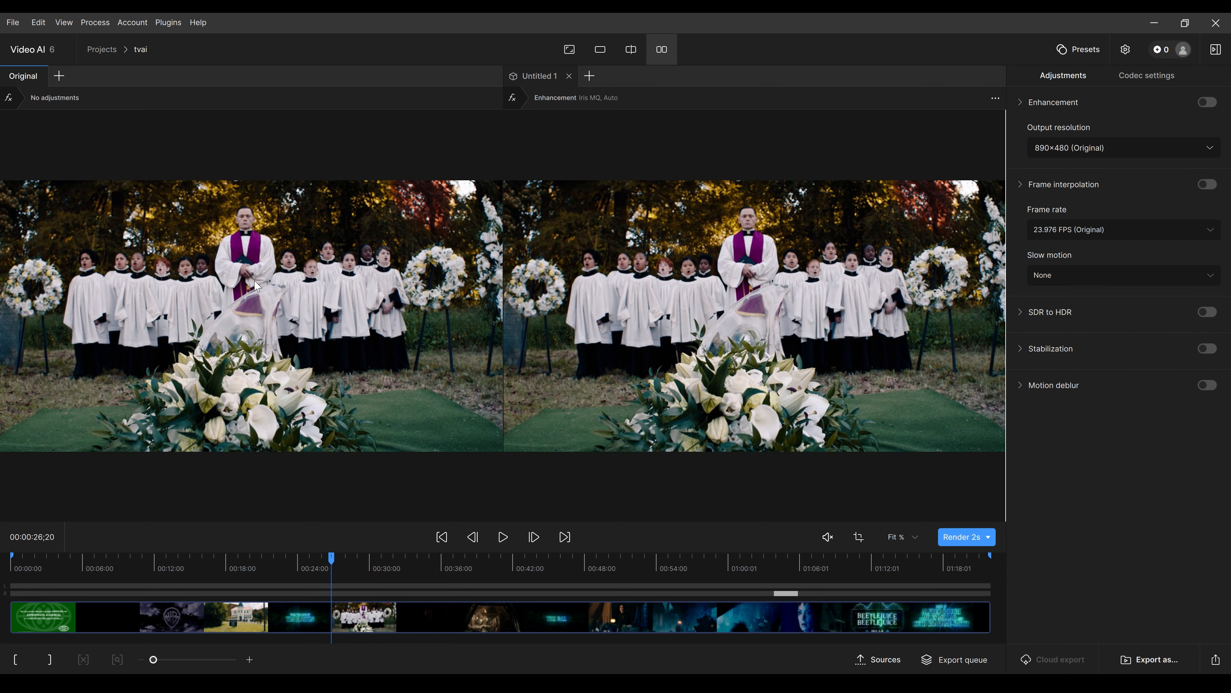
pyautogui.click(691, 310)
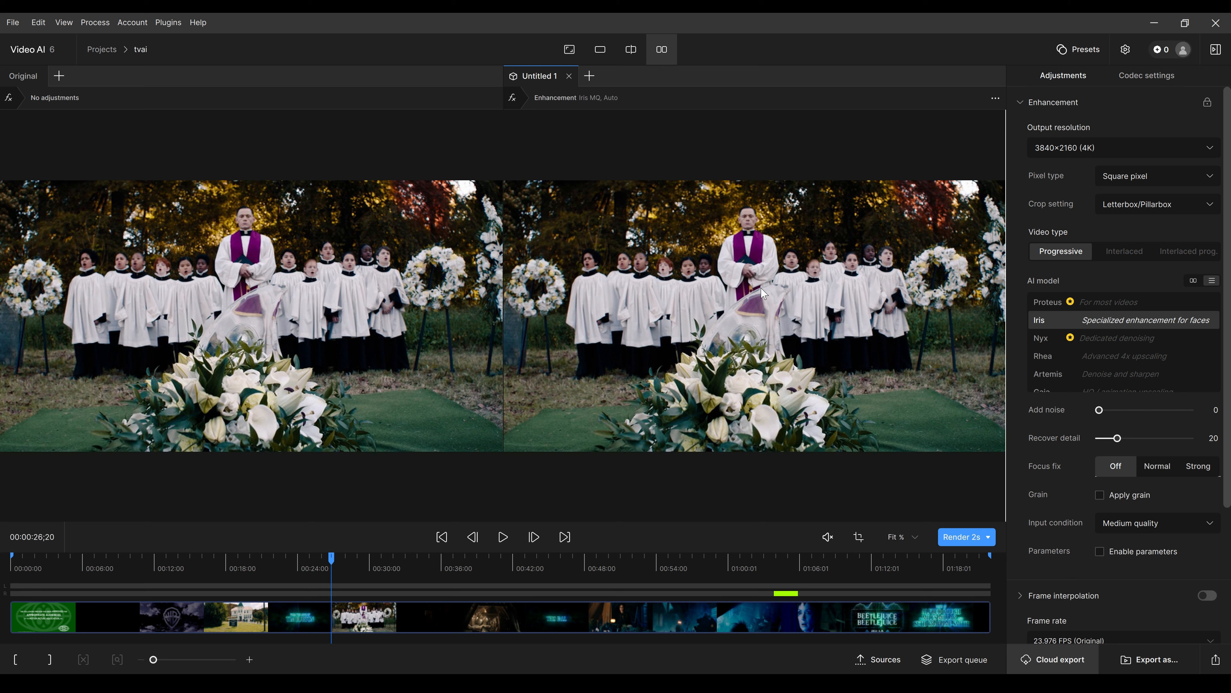
pyautogui.click(959, 538)
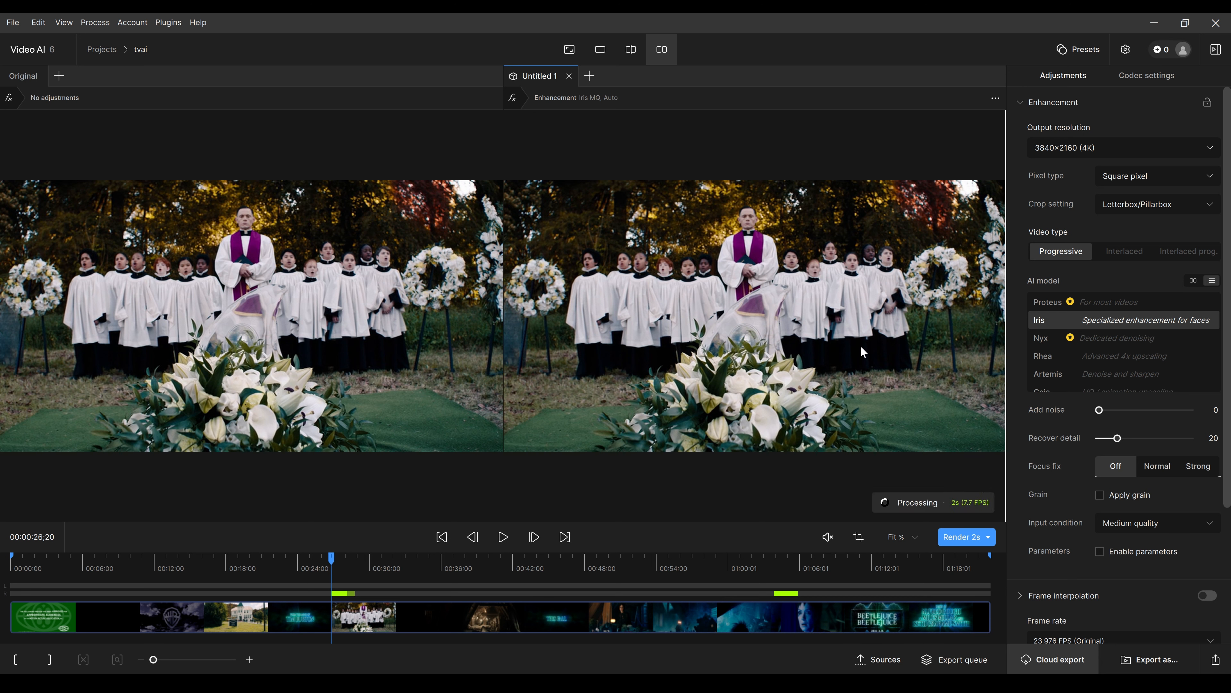
# Compare the choir children's faces in the Iris preview with the original up close.
pyautogui.scroll(5, 673, 293)
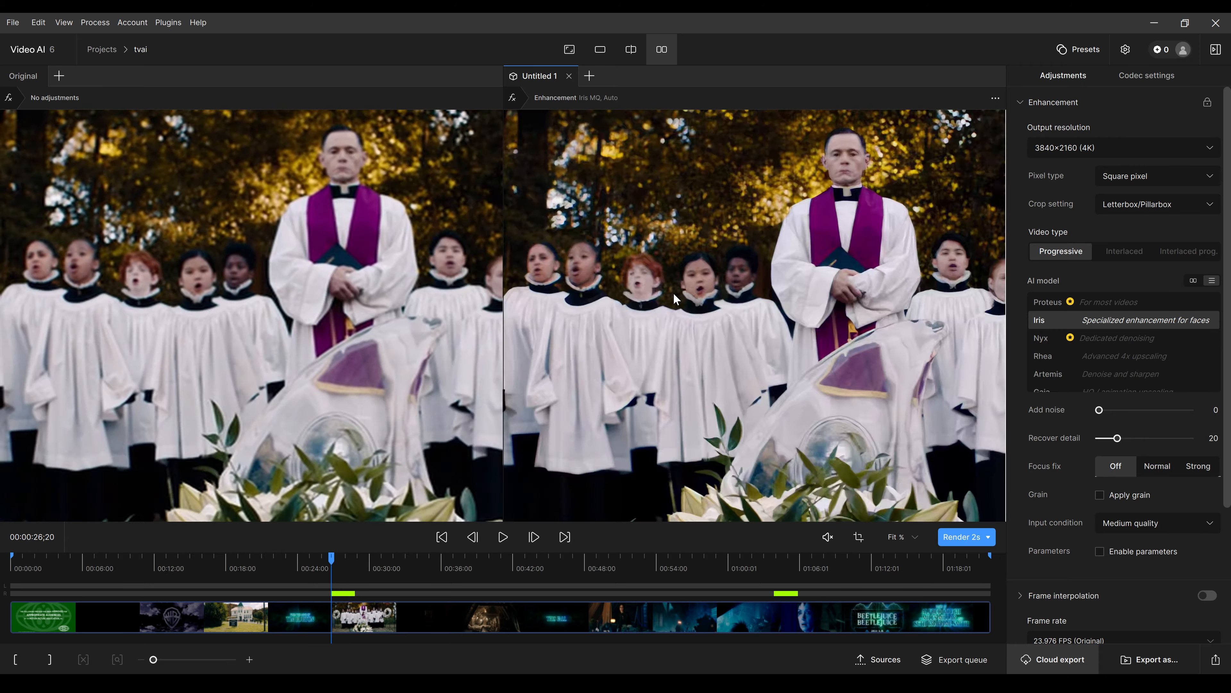
pyautogui.moveTo(671, 296); pyautogui.dragTo(761, 323)
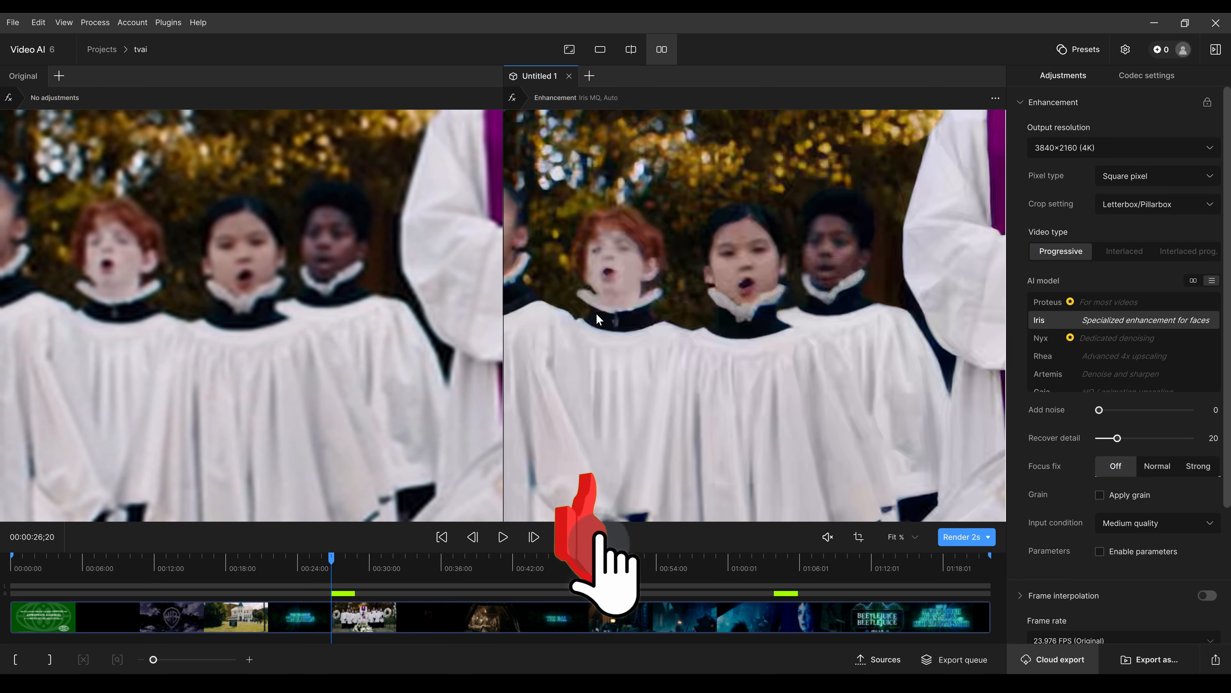
pyautogui.moveTo(608, 283); pyautogui.dragTo(756, 340)
pyautogui.moveTo(644, 245); pyautogui.dragTo(707, 268)
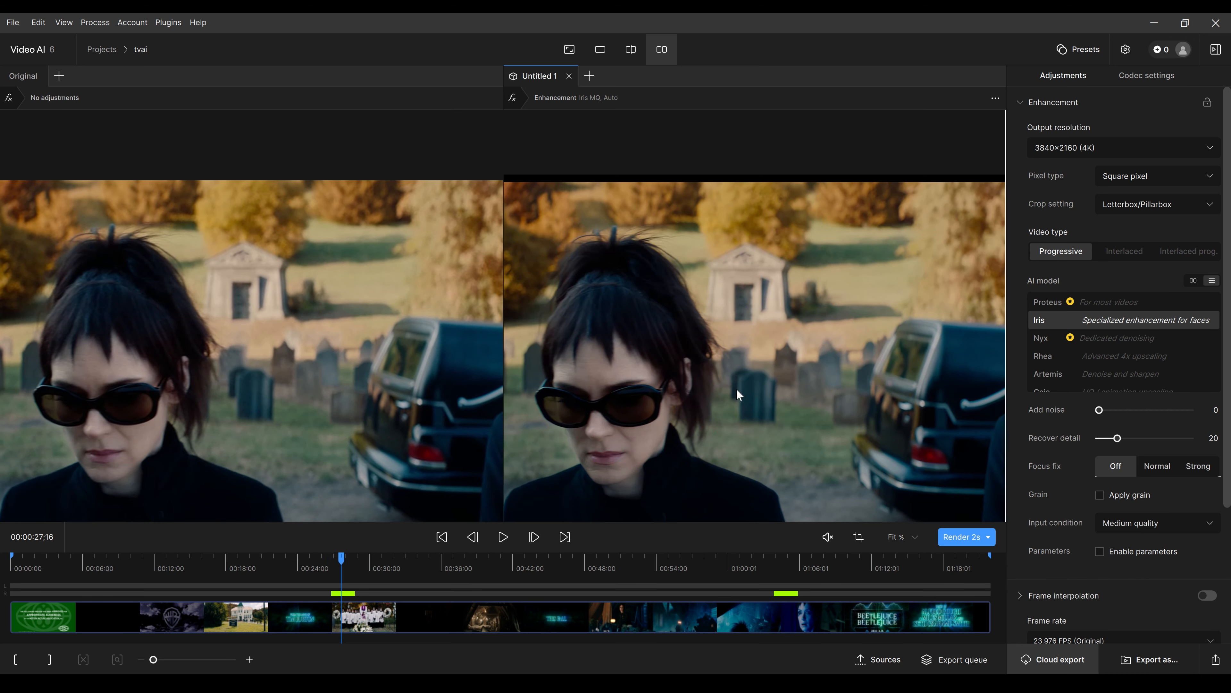
# Inspect the background tomb and the face of the woman in sunglasses at 00:00:27;16 in the Iris preview.
pyautogui.scroll(5, 747, 305)
pyautogui.scroll(-5, 787, 306)
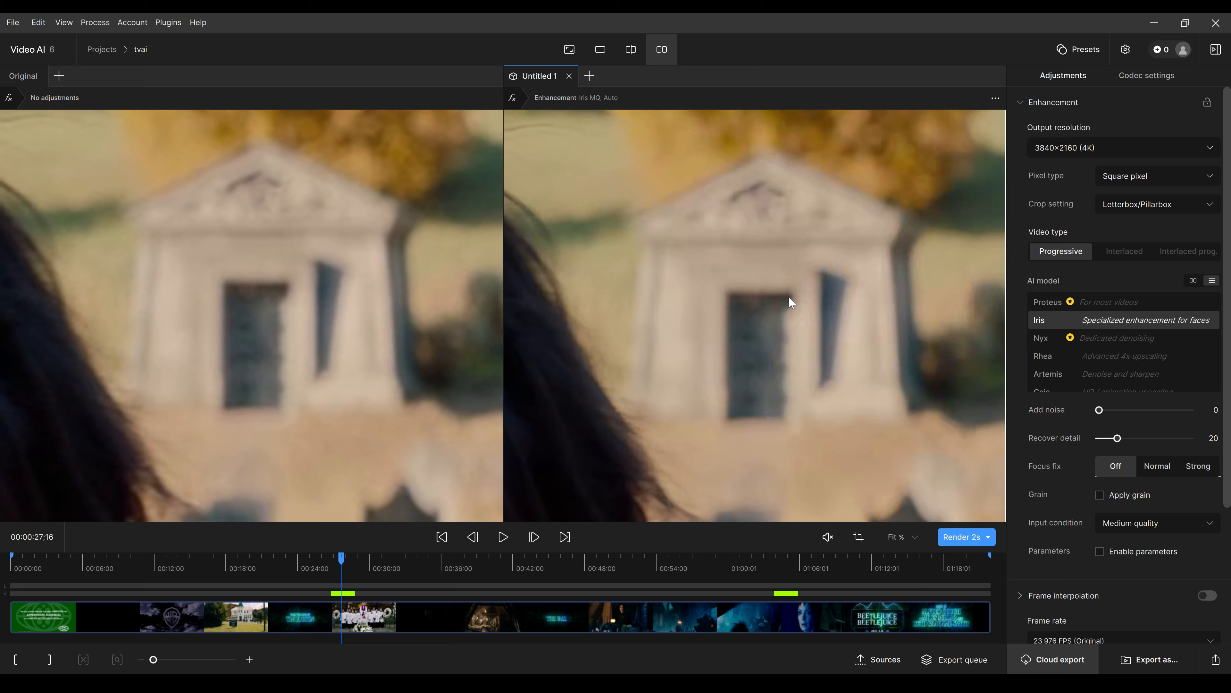
pyautogui.scroll(3, 724, 353)
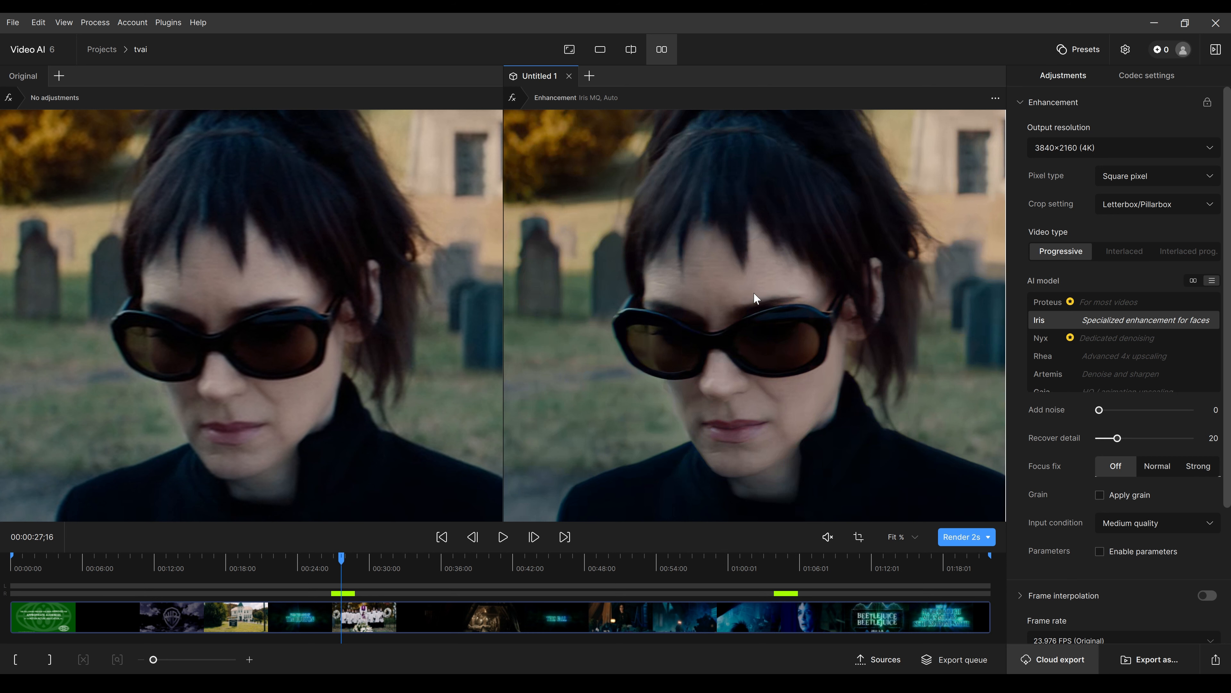
# Set the AI model to Rhea and render a 2-second preview of the choir shot from 00:00:26;21.
pyautogui.click(1071, 356)
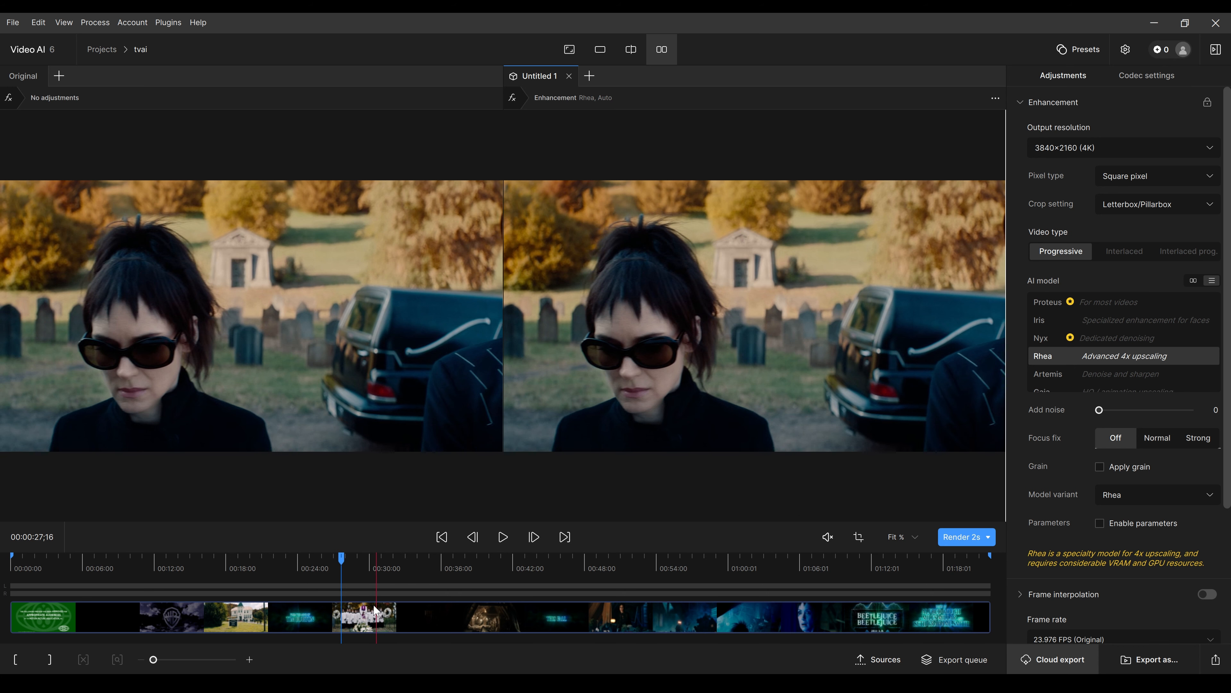
pyautogui.click(339, 613)
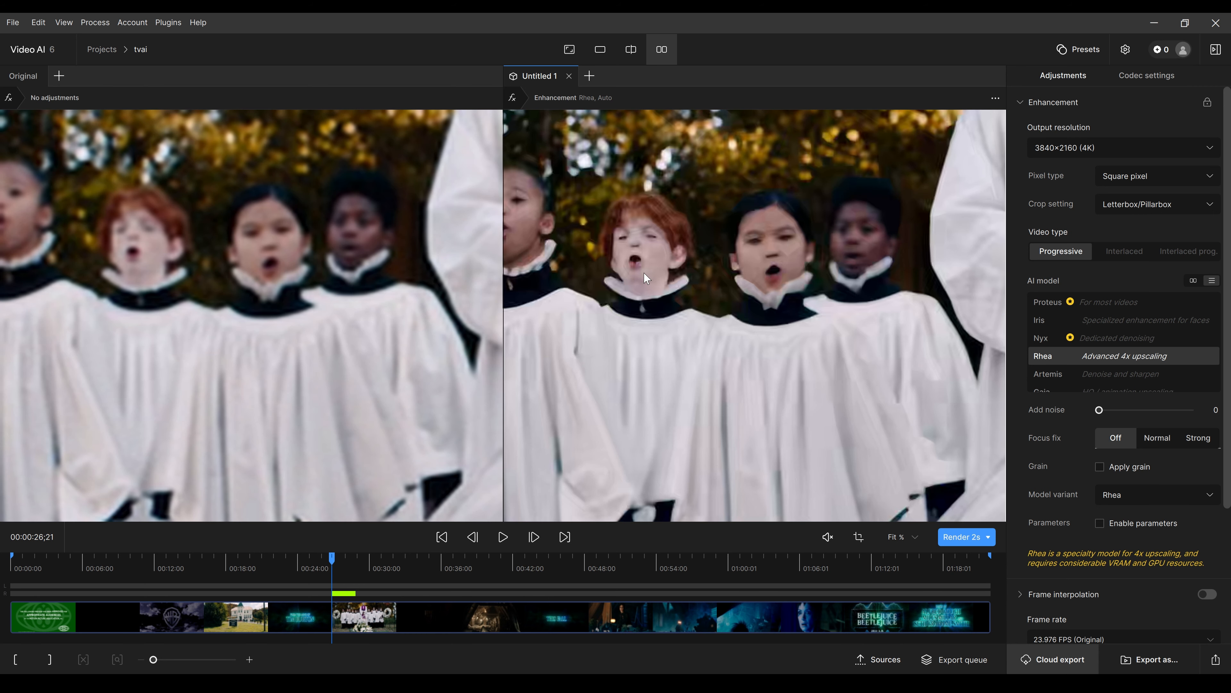
pyautogui.moveTo(658, 305); pyautogui.dragTo(751, 386)
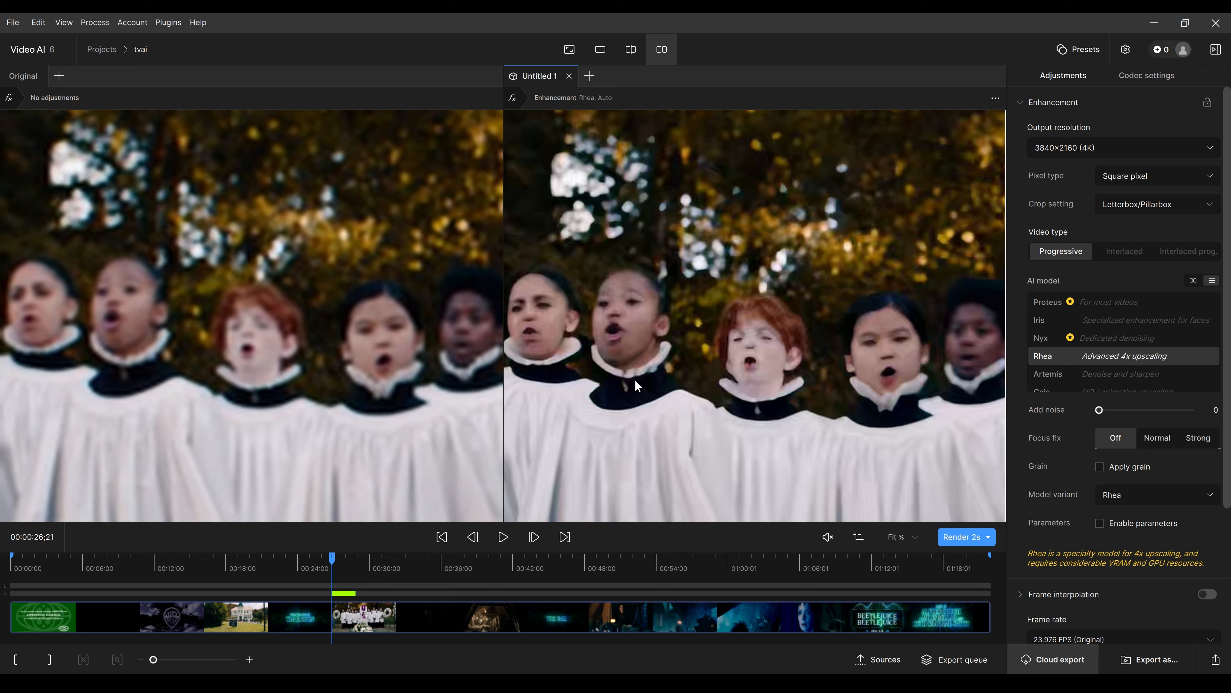
# Examine the choir children's faces in the Rhea preview against the original, starting with the red-haired child.
pyautogui.scroll(2, 638, 378)
pyautogui.moveTo(648, 312); pyautogui.dragTo(658, 354)
pyautogui.scroll(2, 659, 359)
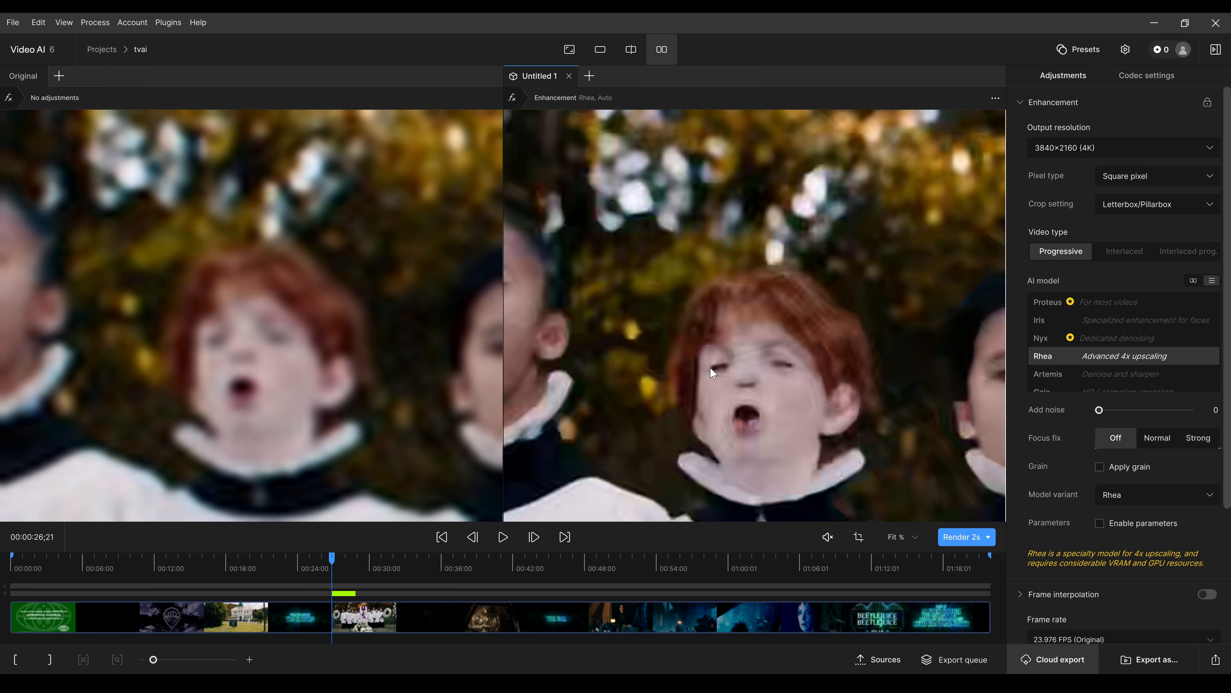
pyautogui.scroll(2, 712, 372)
pyautogui.scroll(1, 768, 381)
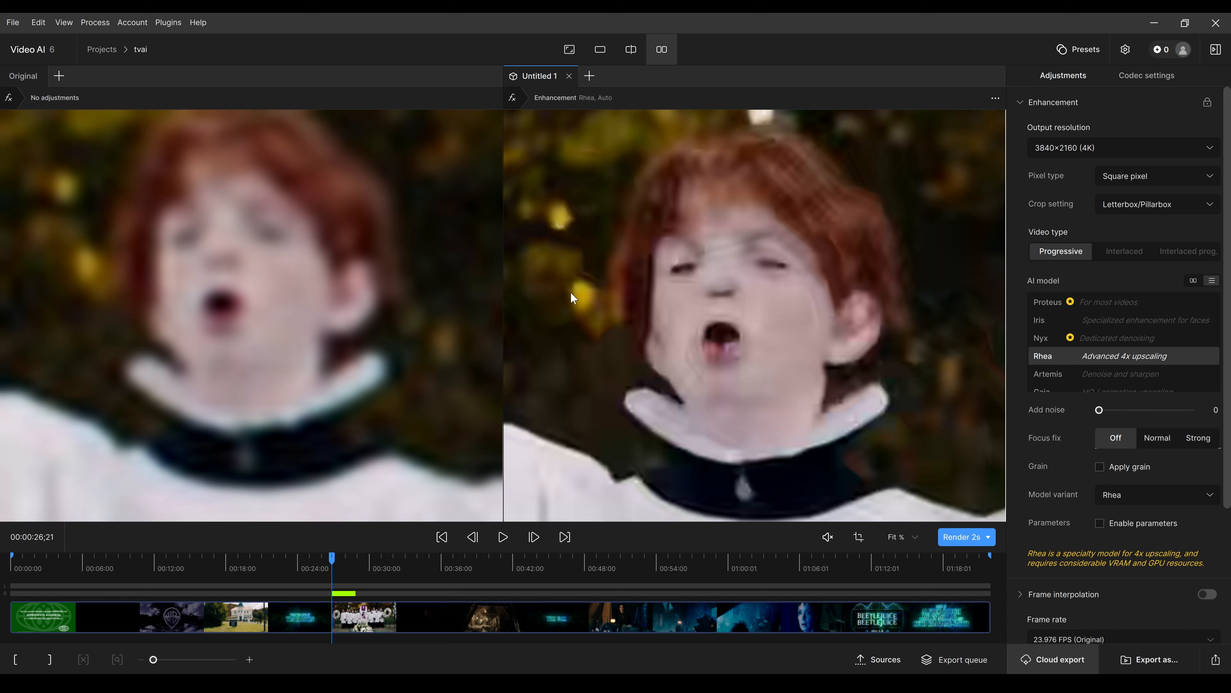
pyautogui.scroll(-5, 732, 349)
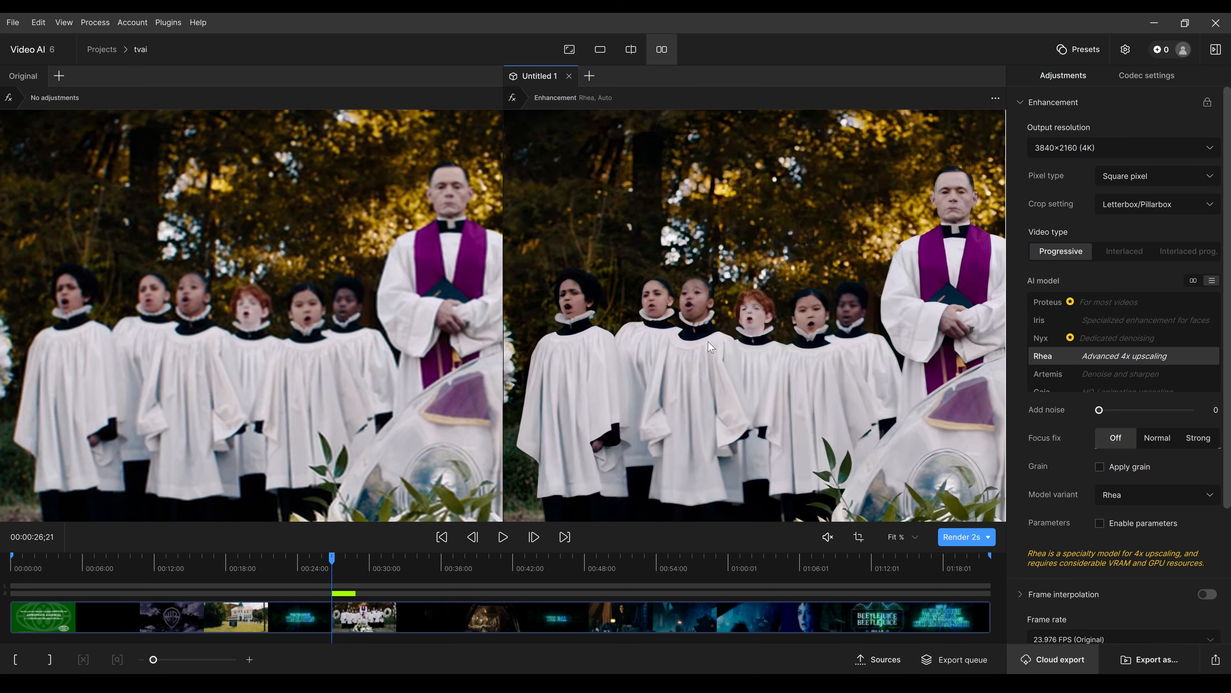
pyautogui.moveTo(582, 336); pyautogui.dragTo(681, 342)
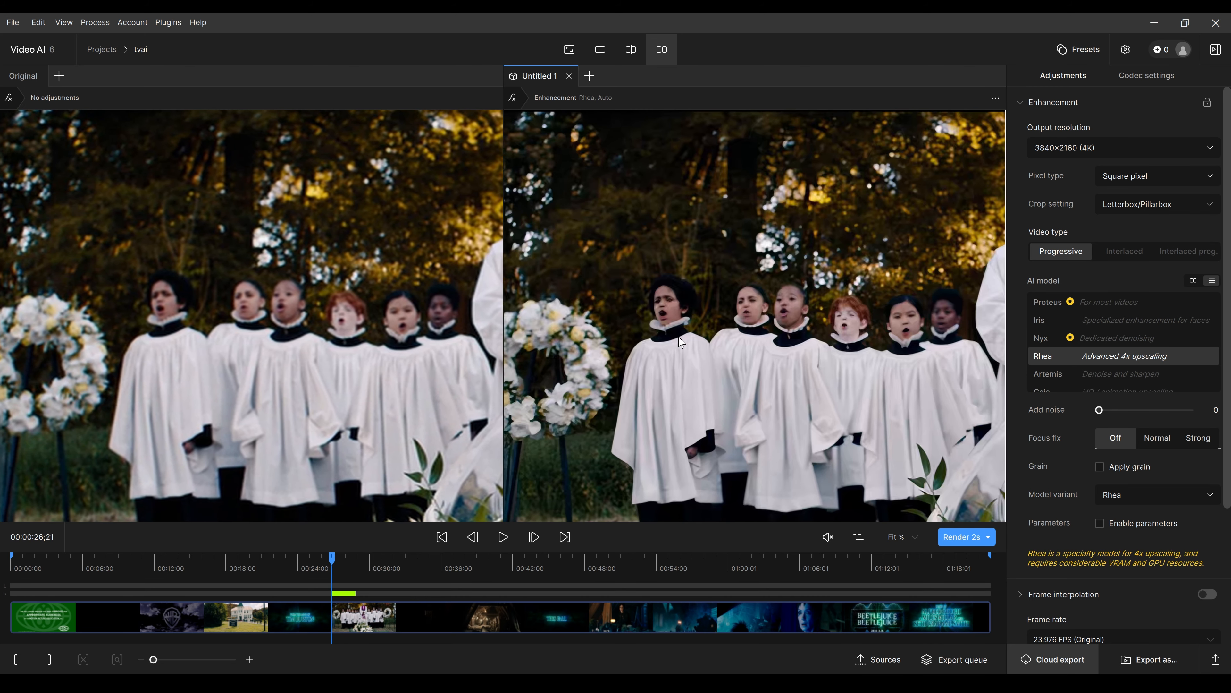
pyautogui.scroll(5, 638, 322)
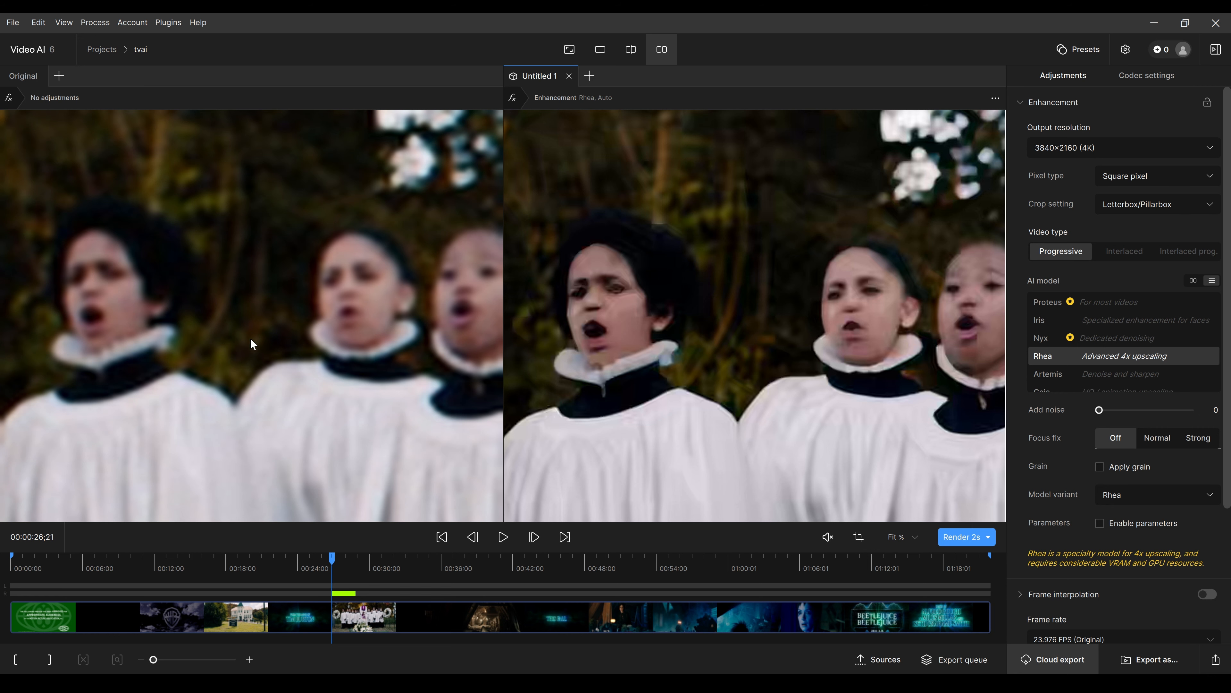
# Move to the shot of the red-haired woman in the black hat at 00:00:31;11 and render a 2-second Rhea preview.
pyautogui.scroll(-6, 268, 386)
pyautogui.click(388, 602)
pyautogui.scroll(3, 774, 381)
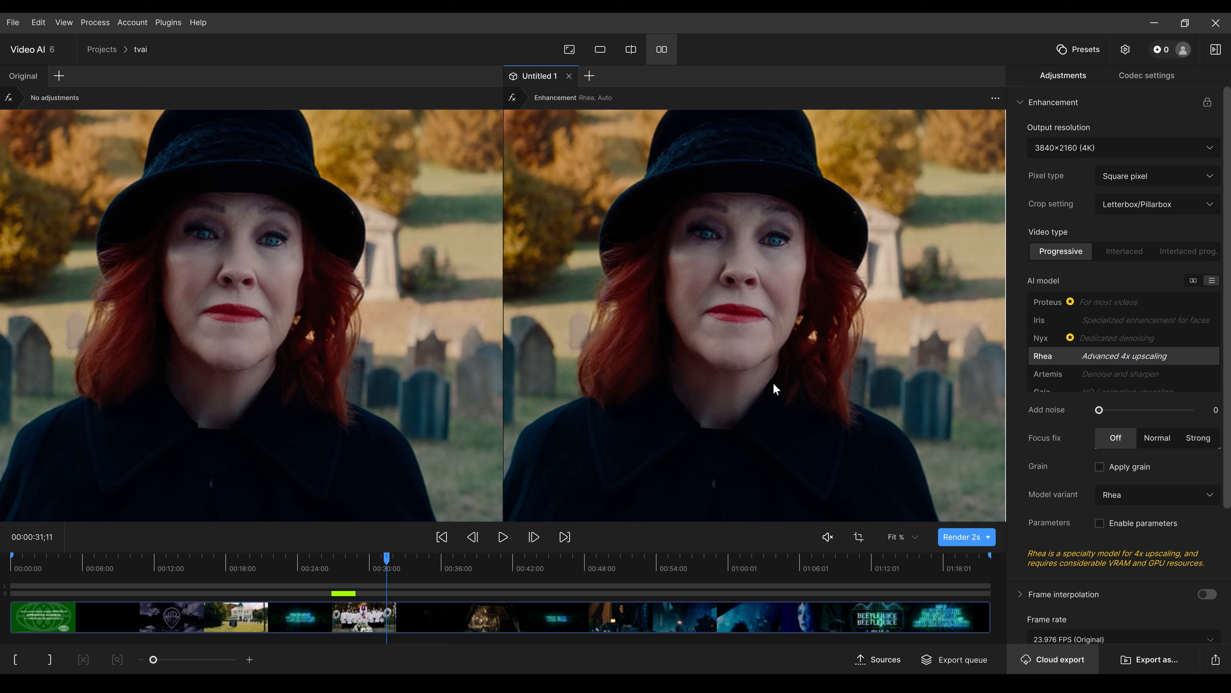
pyautogui.scroll(3, 775, 383)
pyautogui.moveTo(775, 391); pyautogui.dragTo(790, 421)
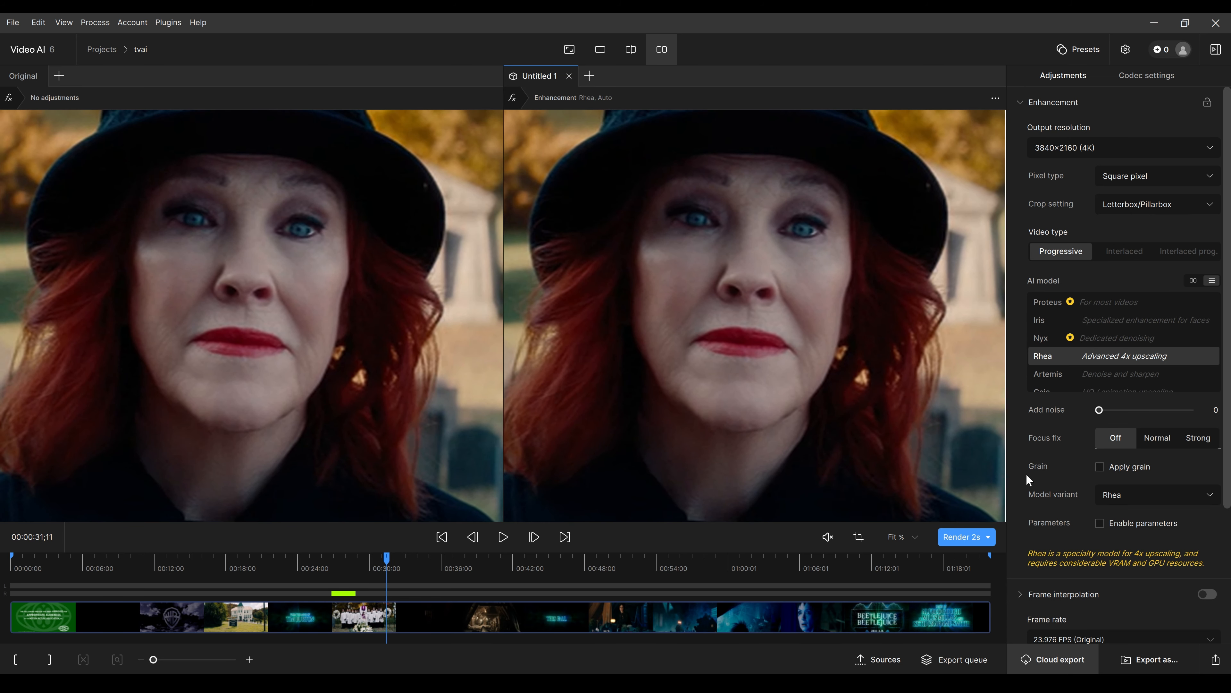
pyautogui.click(965, 536)
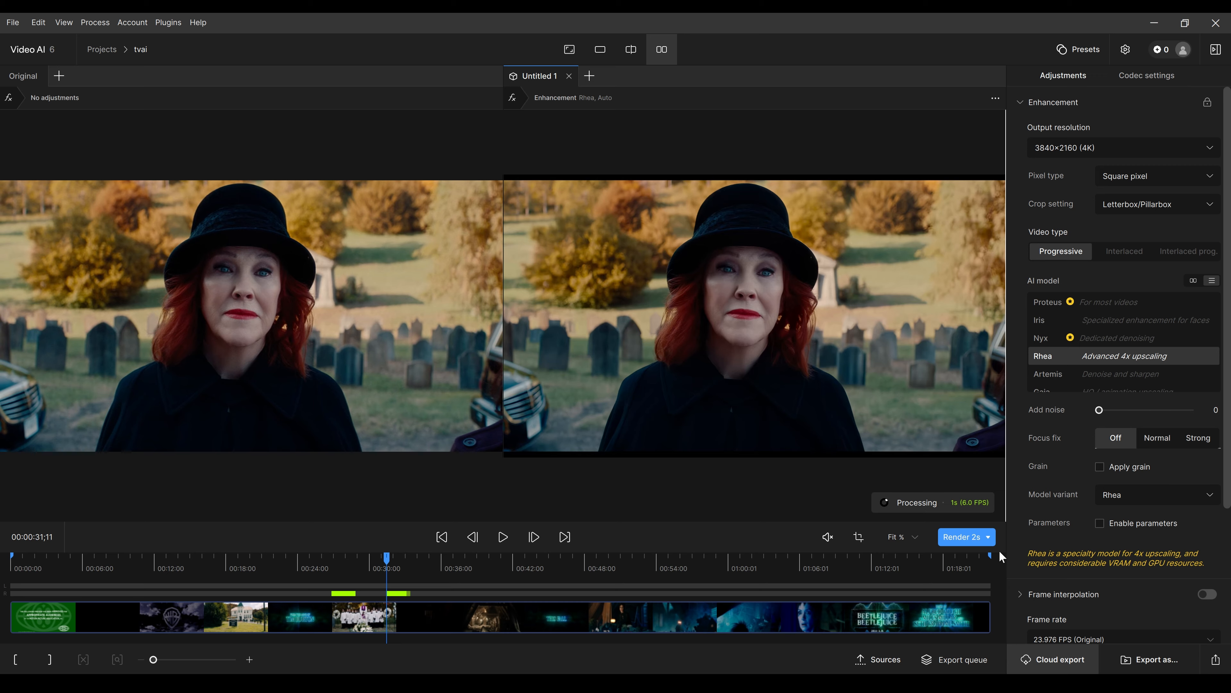
# Compare the red-haired woman's face, eyes and hair in the Rhea preview with the original up close.
pyautogui.scroll(4, 899, 432)
pyautogui.moveTo(774, 368); pyautogui.dragTo(780, 401)
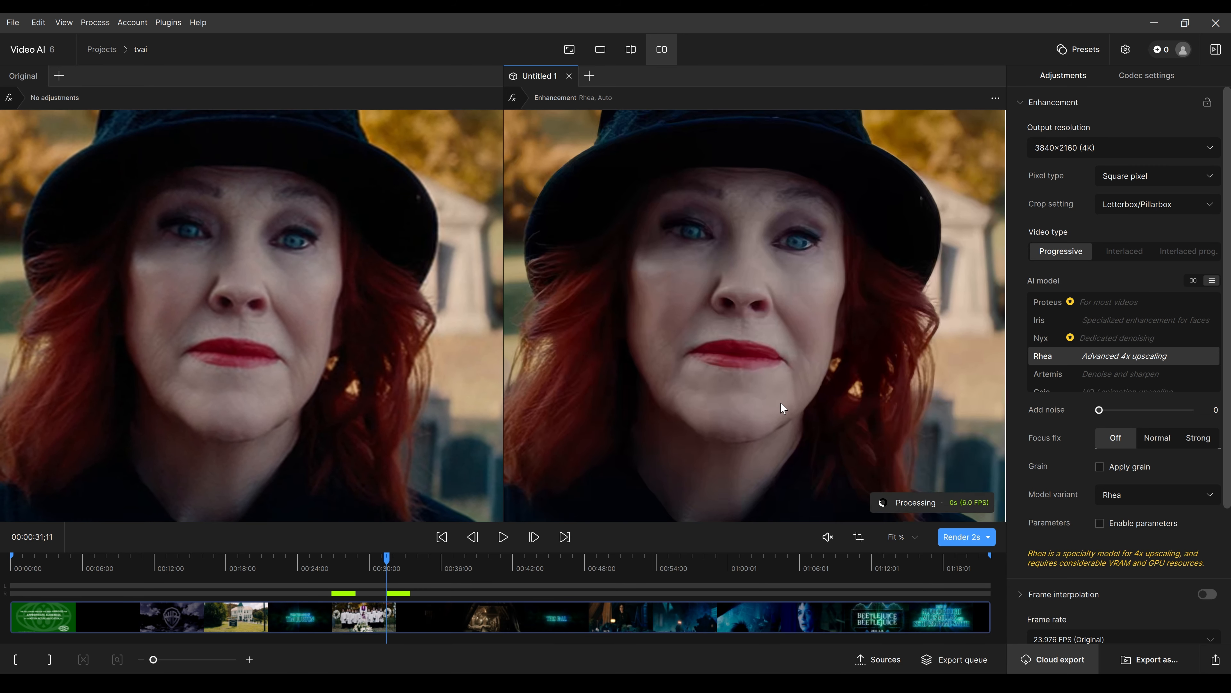
pyautogui.scroll(2, 778, 398)
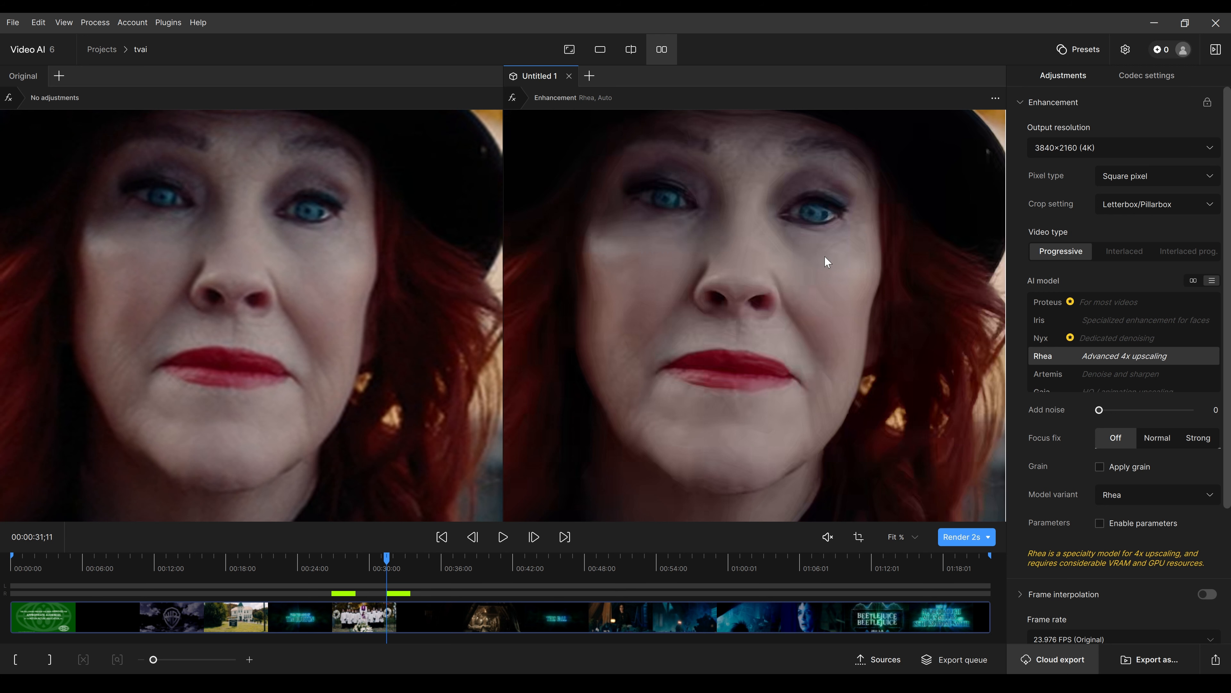
pyautogui.moveTo(248, 395); pyautogui.dragTo(216, 384)
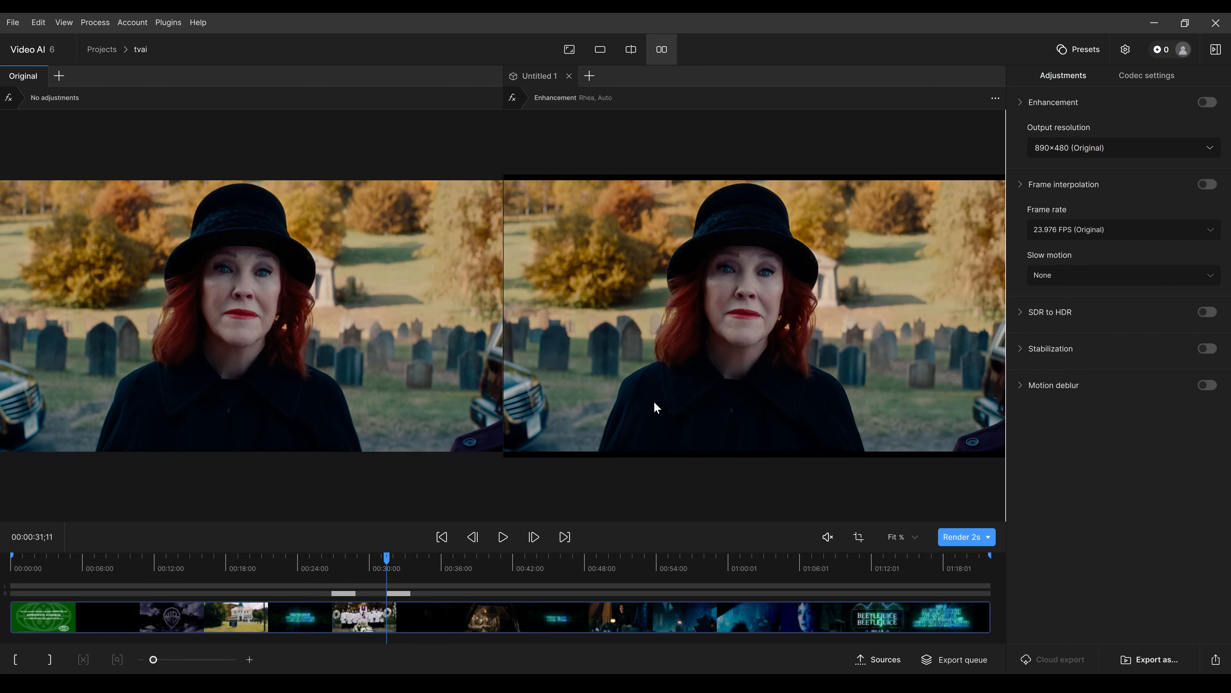
pyautogui.scroll(3, 654, 401)
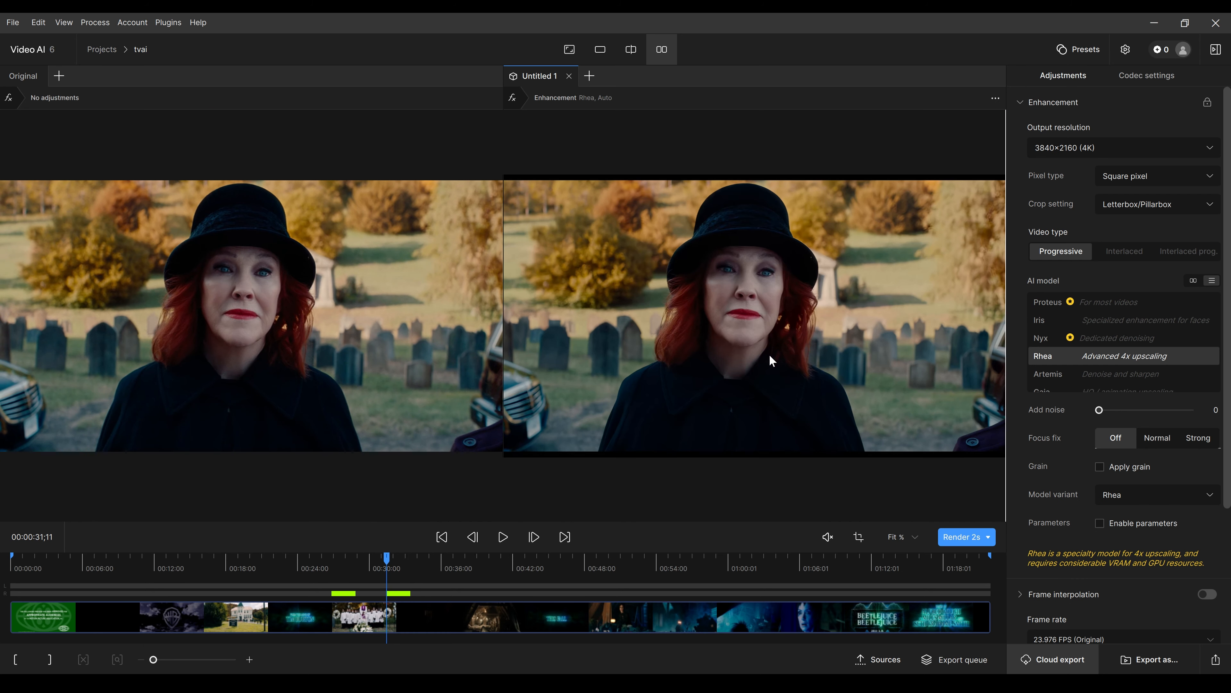
pyautogui.scroll(3, 770, 354)
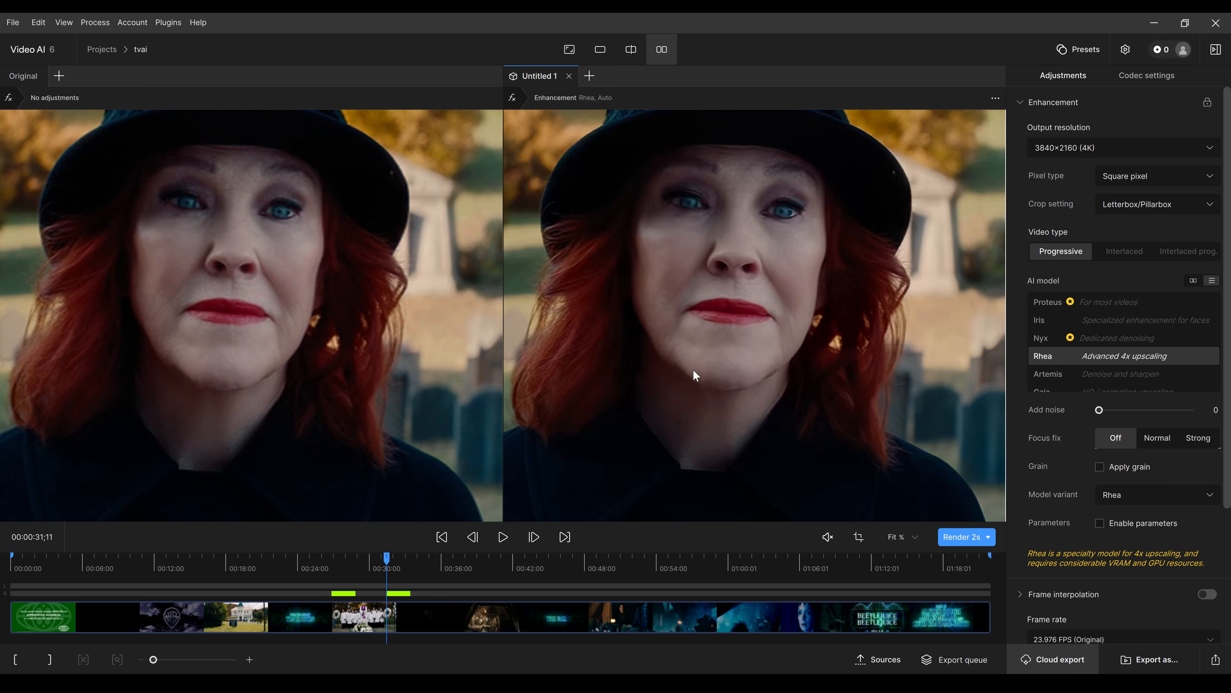
pyautogui.scroll(1, 776, 366)
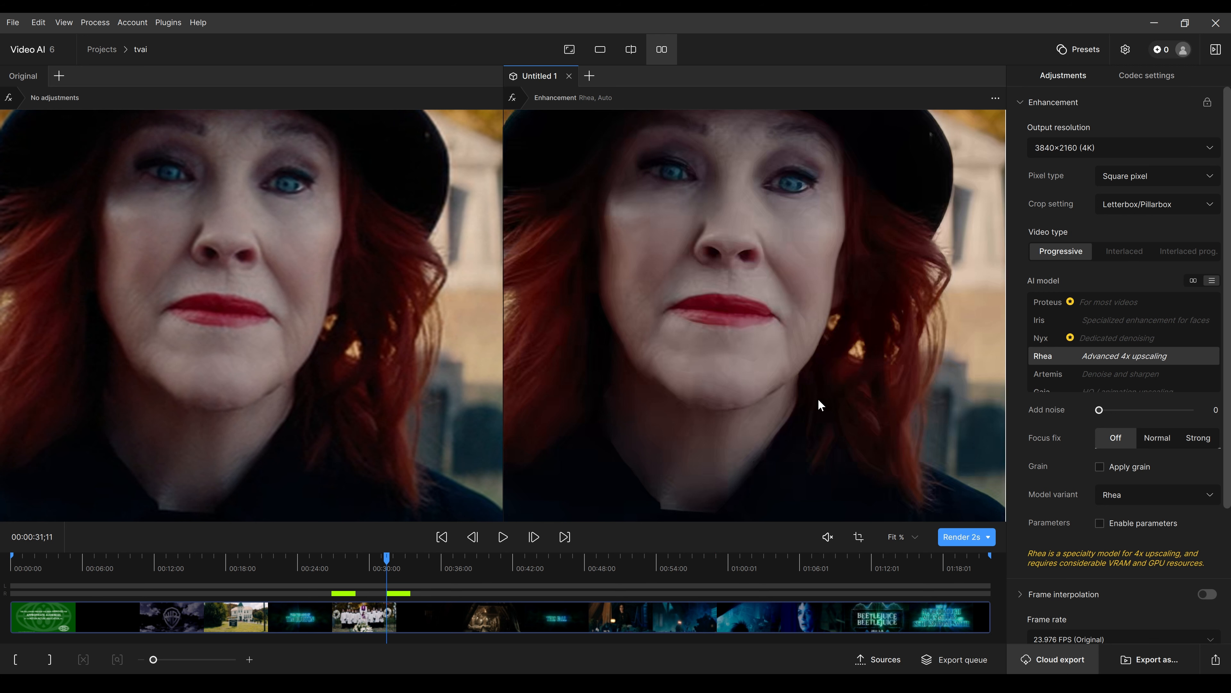
pyautogui.doubleClick(262, 282)
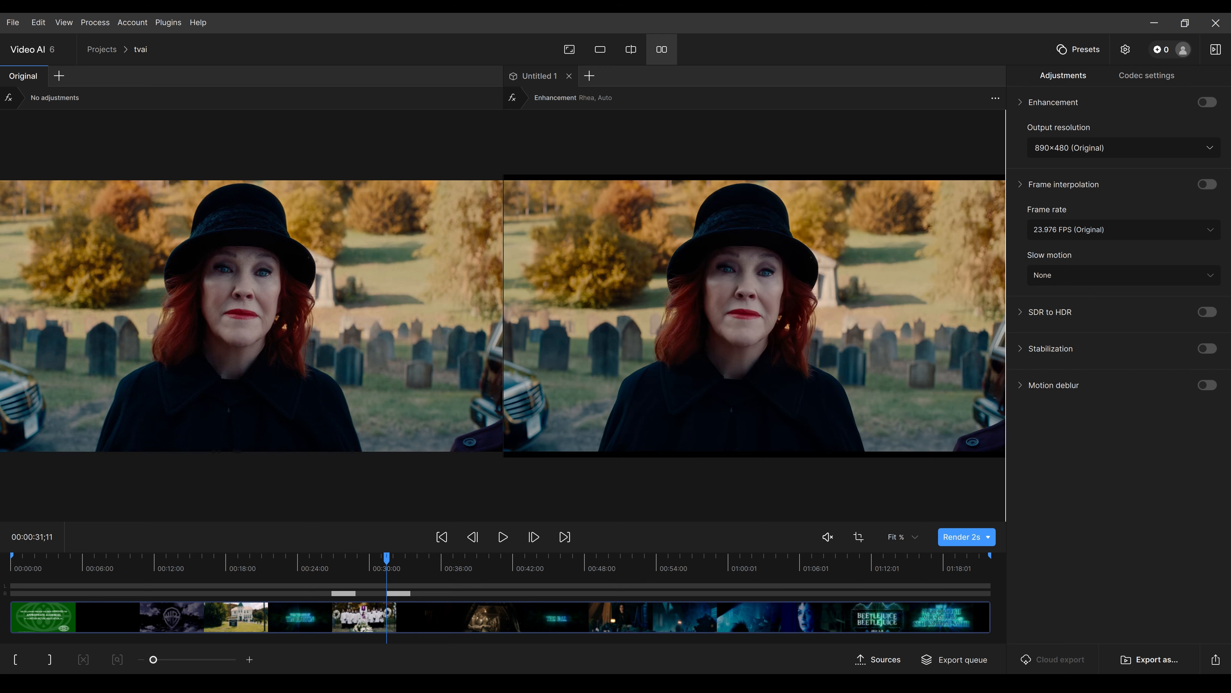
# Render a 2-second Iris preview of the Beetlejuice close-up at 00:01:12;01 with the output resolution set to 1920×1080 (FHD).
pyautogui.moveTo(564, 624); pyautogui.dragTo(871, 623)
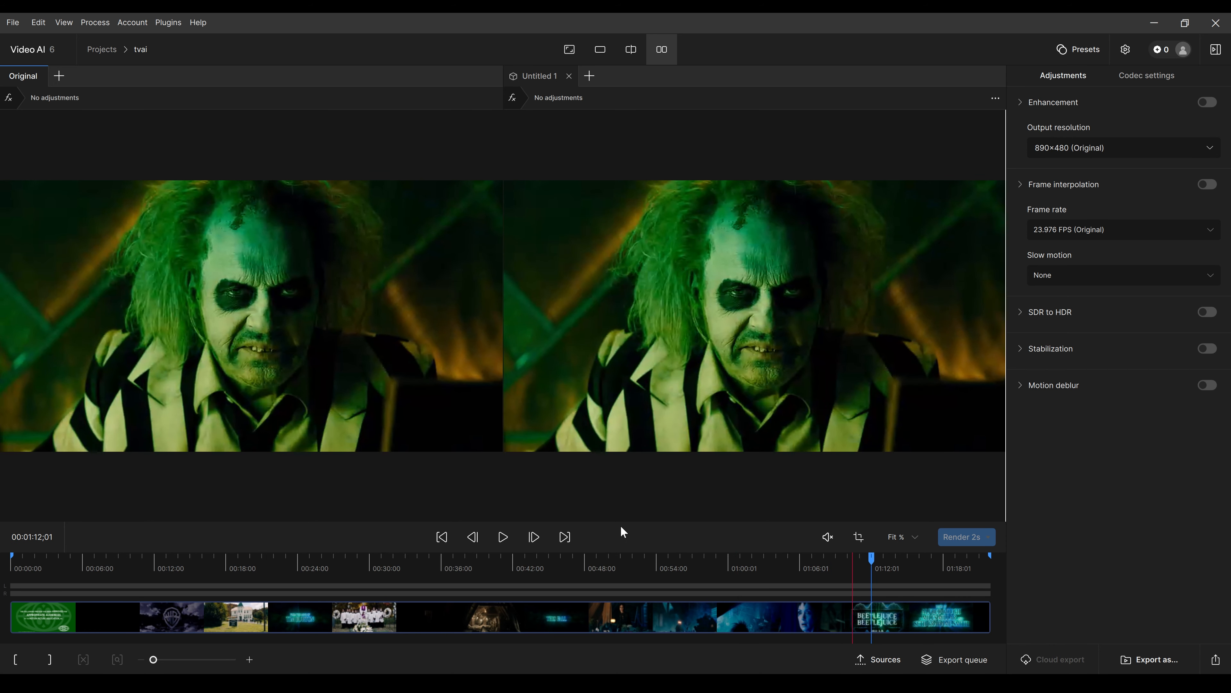
pyautogui.scroll(3, 300, 367)
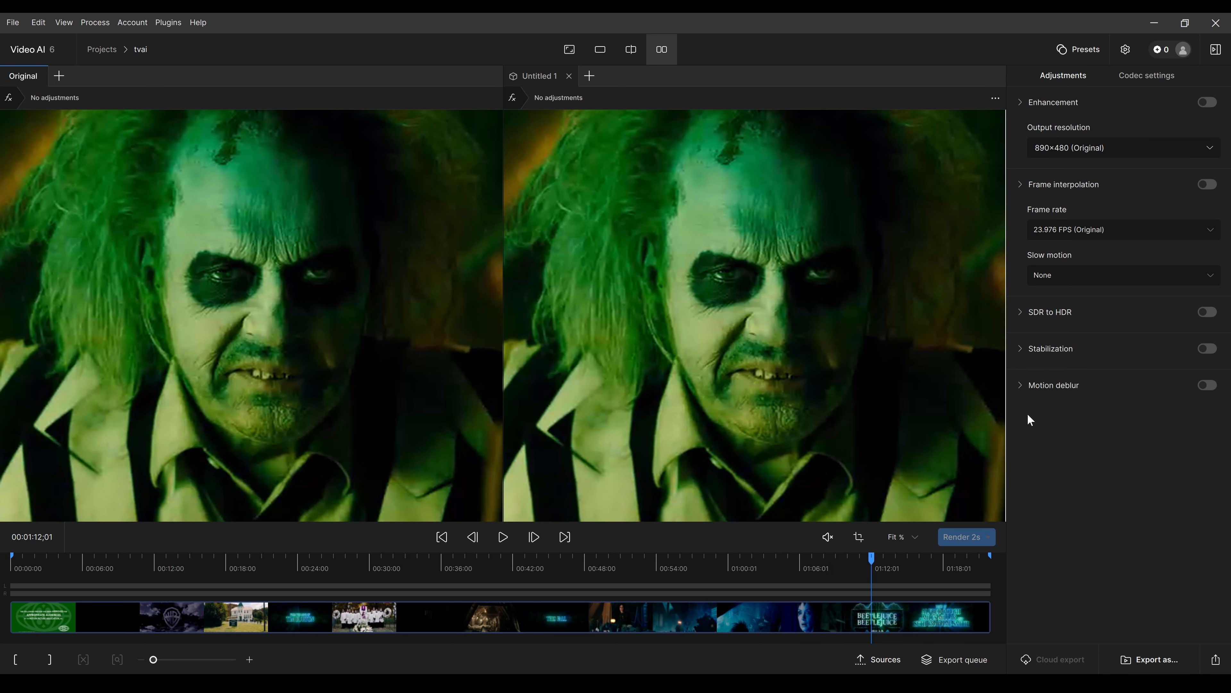
pyautogui.click(806, 191)
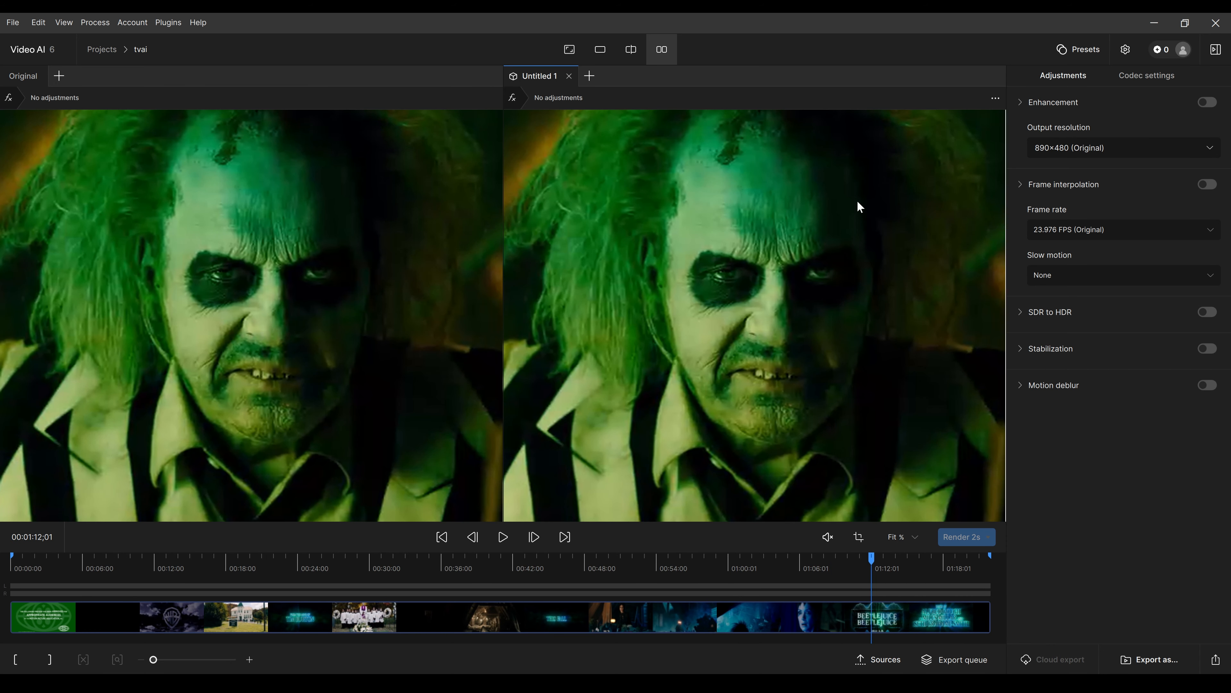
pyautogui.click(1210, 149)
pyautogui.click(1099, 294)
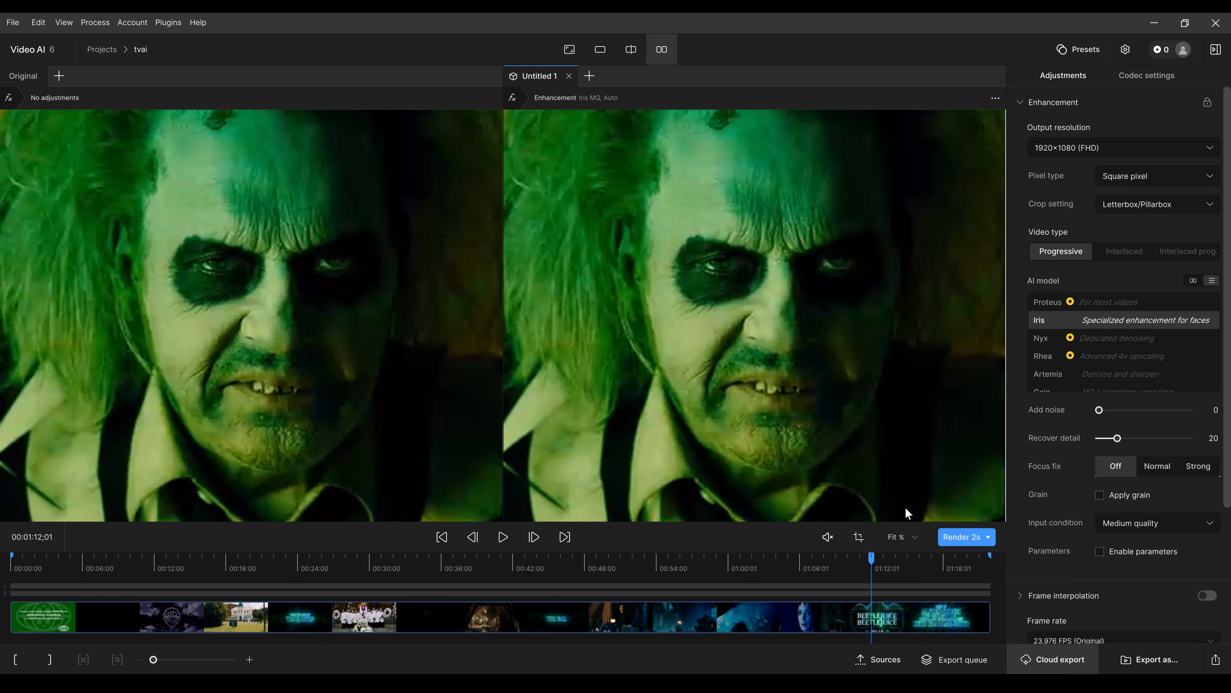
pyautogui.click(963, 536)
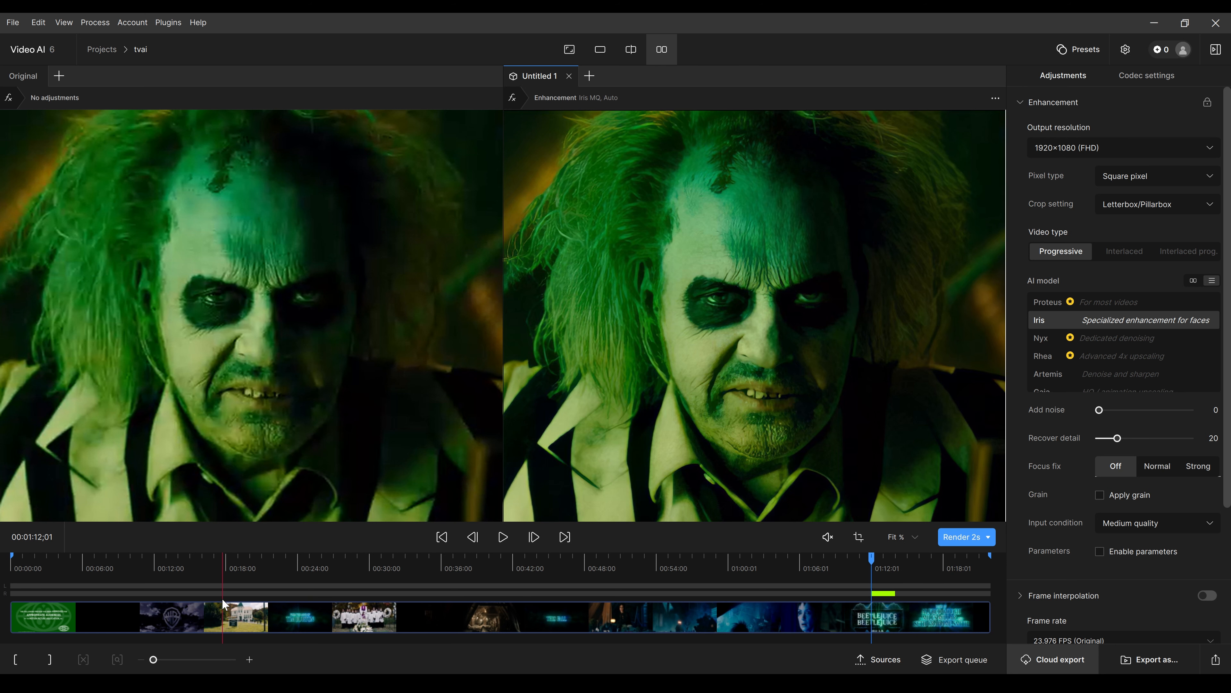
# Render a 2-second Iris preview of the woman in sunglasses at 00:00:28;00 and inspect her face up close.
pyautogui.click(239, 610)
pyautogui.moveTo(241, 612); pyautogui.dragTo(358, 619)
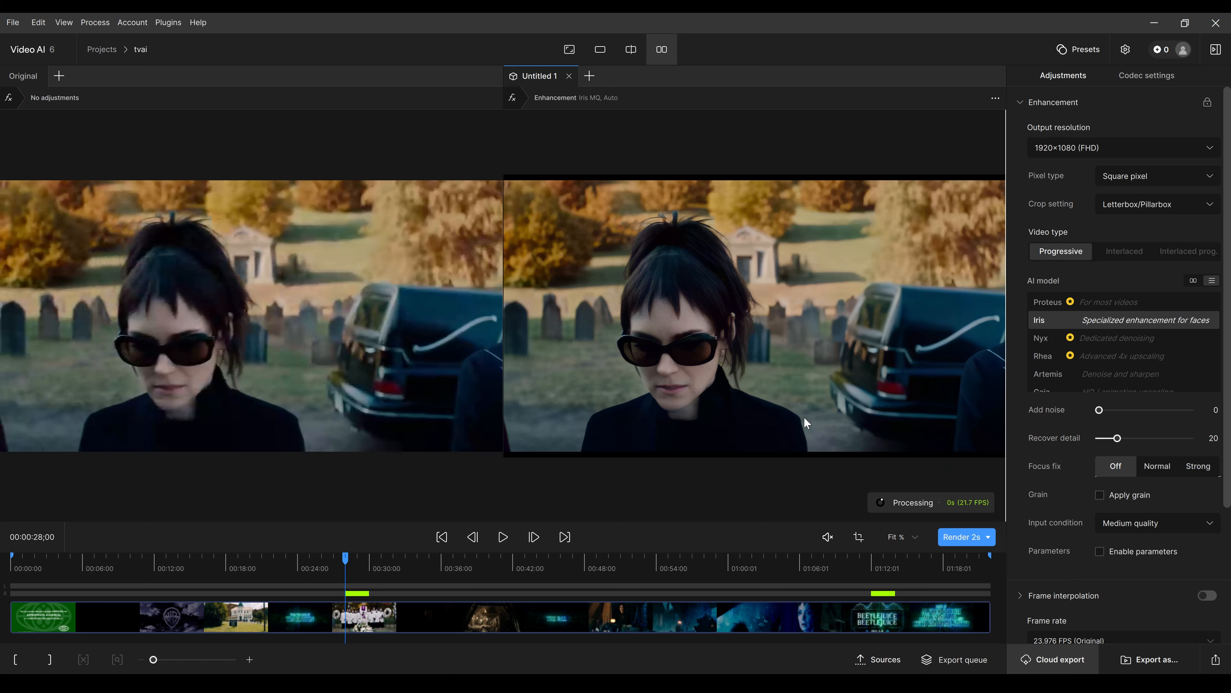
pyautogui.scroll(3, 804, 417)
pyautogui.moveTo(785, 340); pyautogui.dragTo(807, 370)
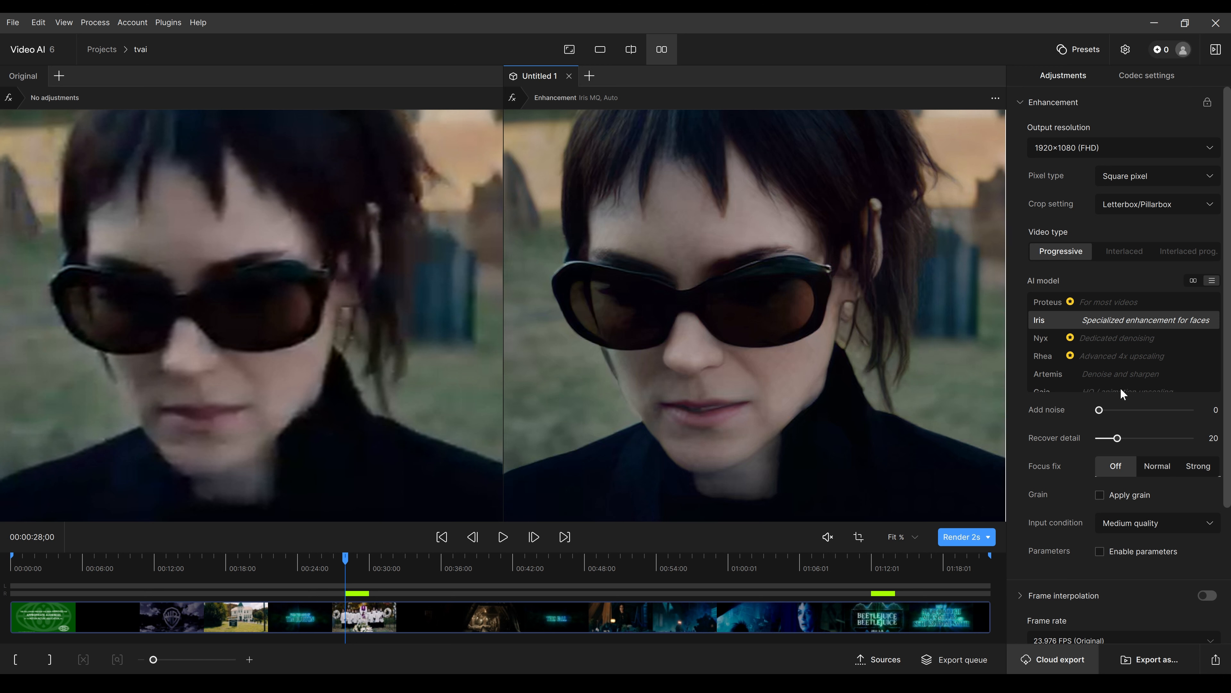
# Switch the AI model to Artemis, render a 2-second preview of the sunglasses shot and inspect the woman's face.
pyautogui.click(1113, 374)
pyautogui.click(957, 534)
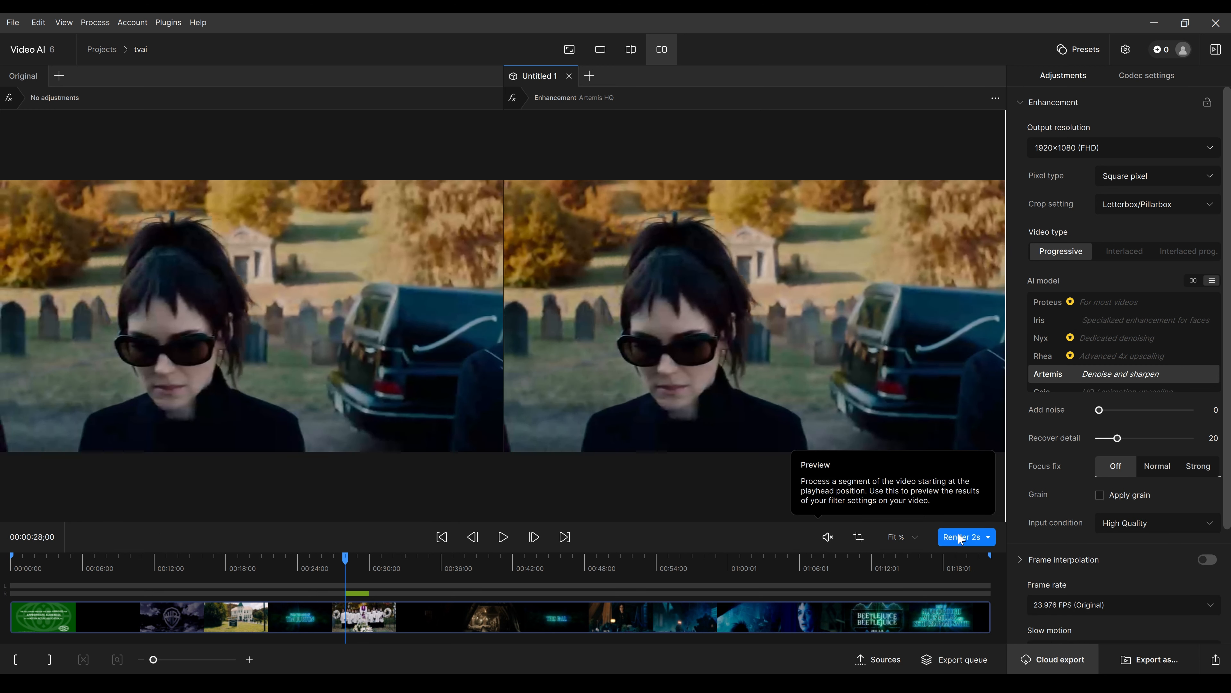
pyautogui.scroll(3, 710, 379)
pyautogui.moveTo(803, 318); pyautogui.dragTo(812, 313)
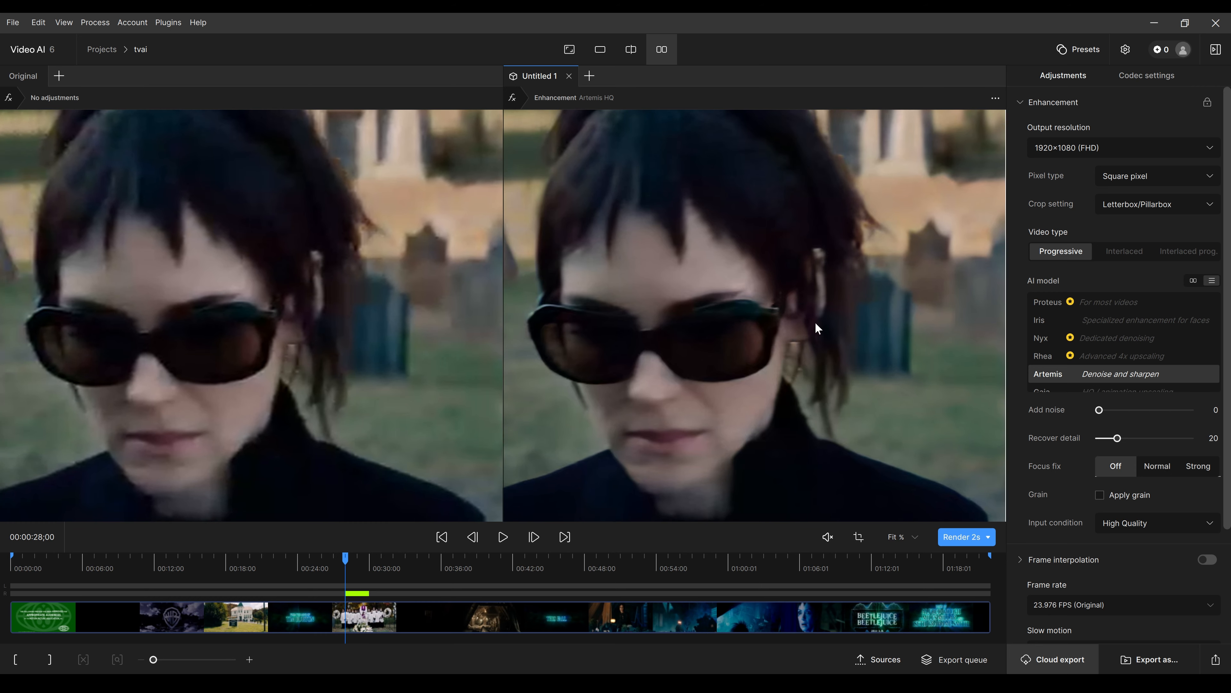
# Recall the Iris preview for comparison, and render a 2-second Rhea preview of the same shot at 00:00:28;00.
pyautogui.click(1131, 321)
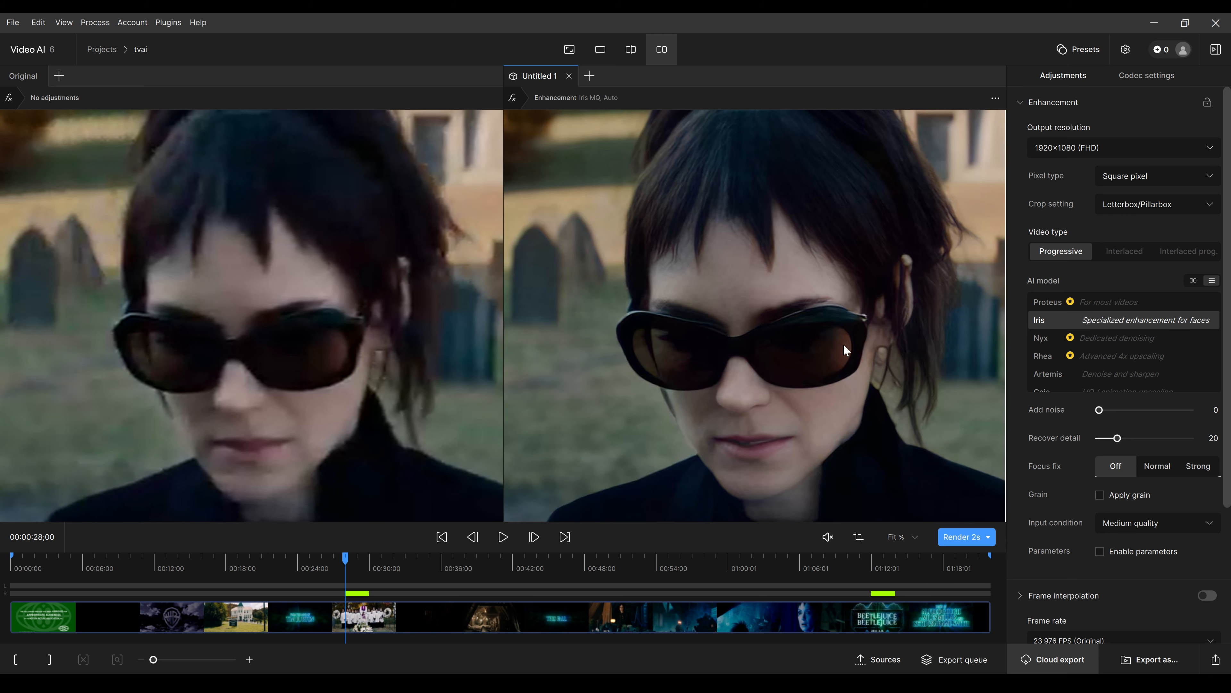
pyautogui.click(1122, 357)
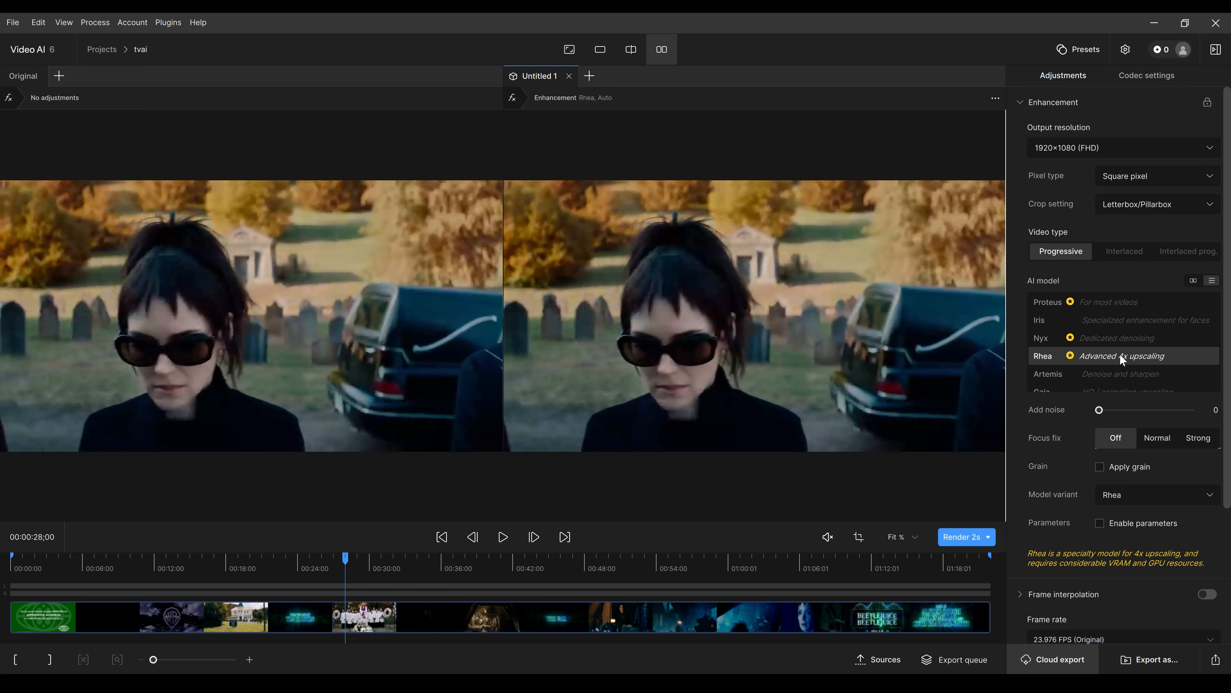
pyautogui.click(961, 536)
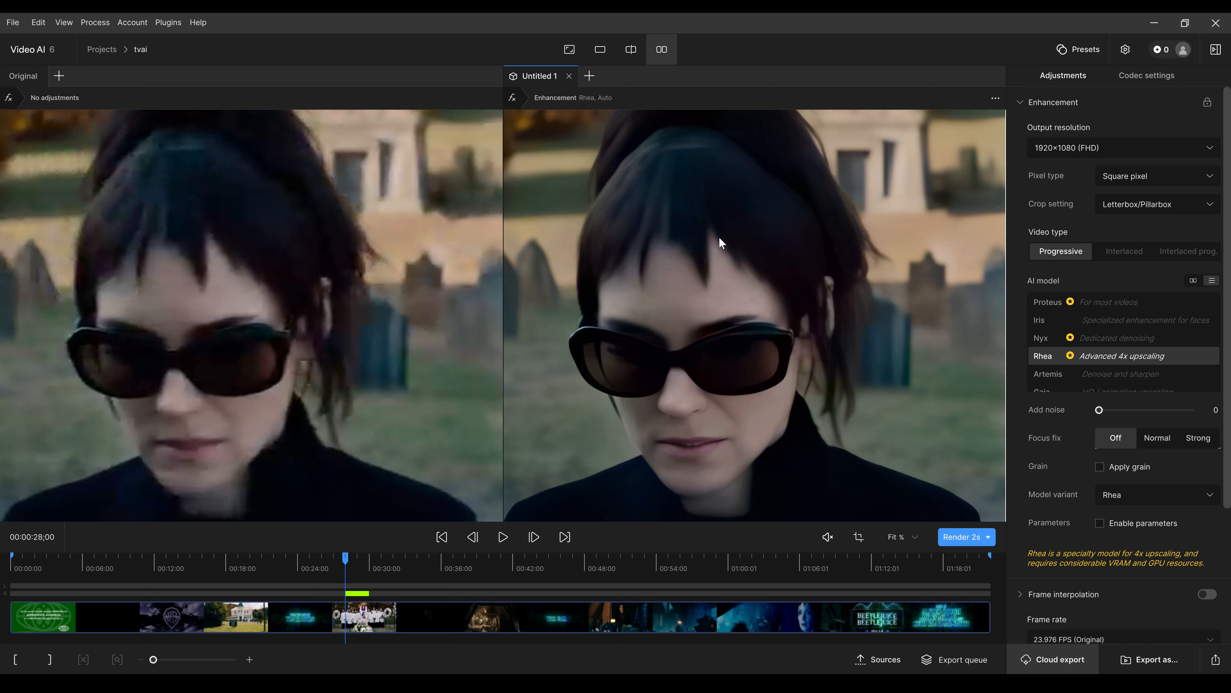
# Compare the woman's hair, sunglasses and face by switching between the rendered Iris, Artemis and Rhea previews.
pyautogui.click(1099, 321)
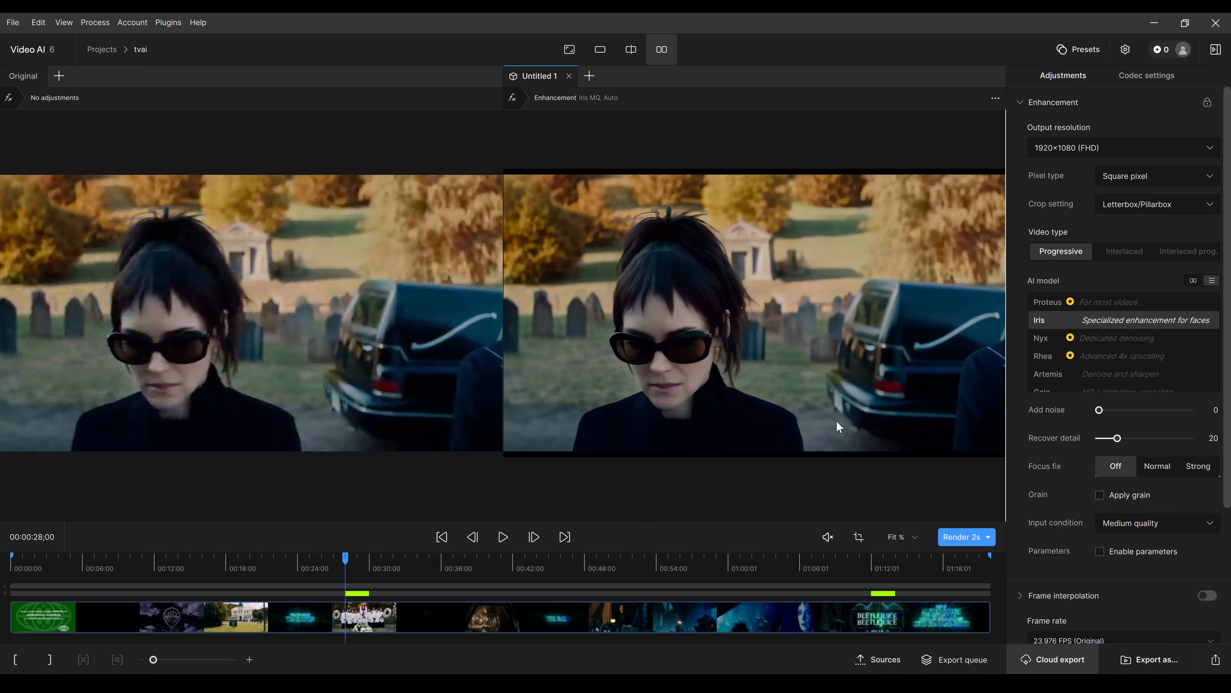
pyautogui.scroll(5, 770, 332)
pyautogui.moveTo(719, 331); pyautogui.dragTo(914, 338)
pyautogui.click(1113, 376)
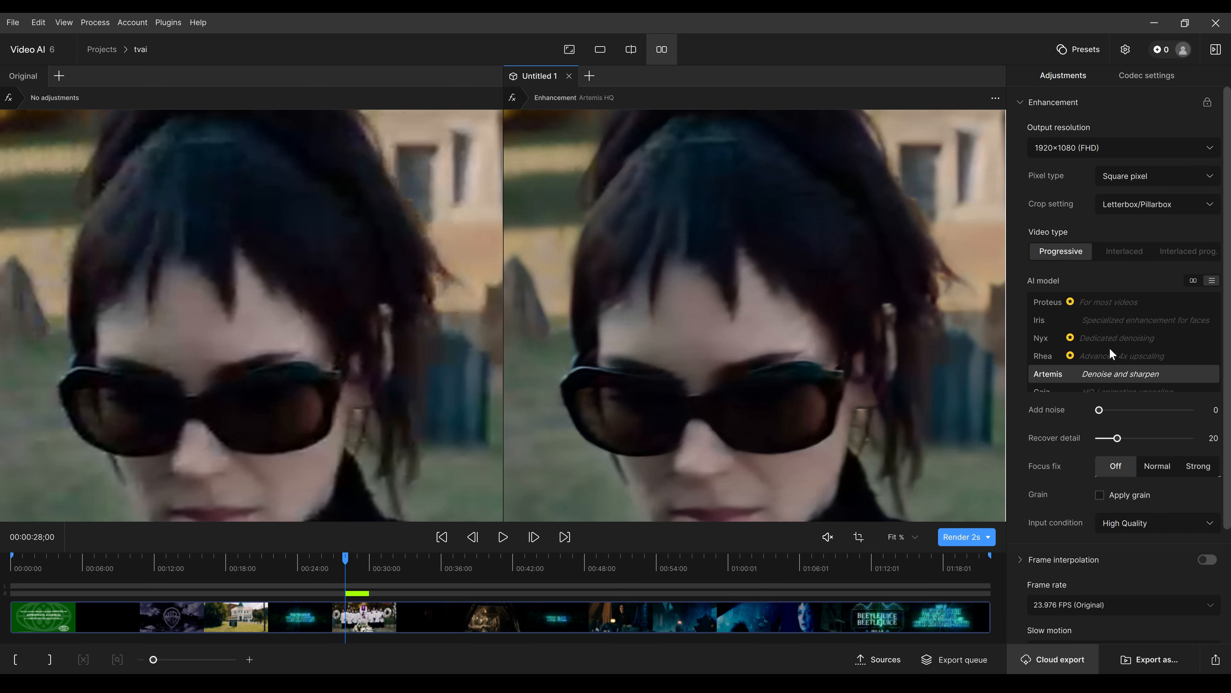
pyautogui.click(1102, 356)
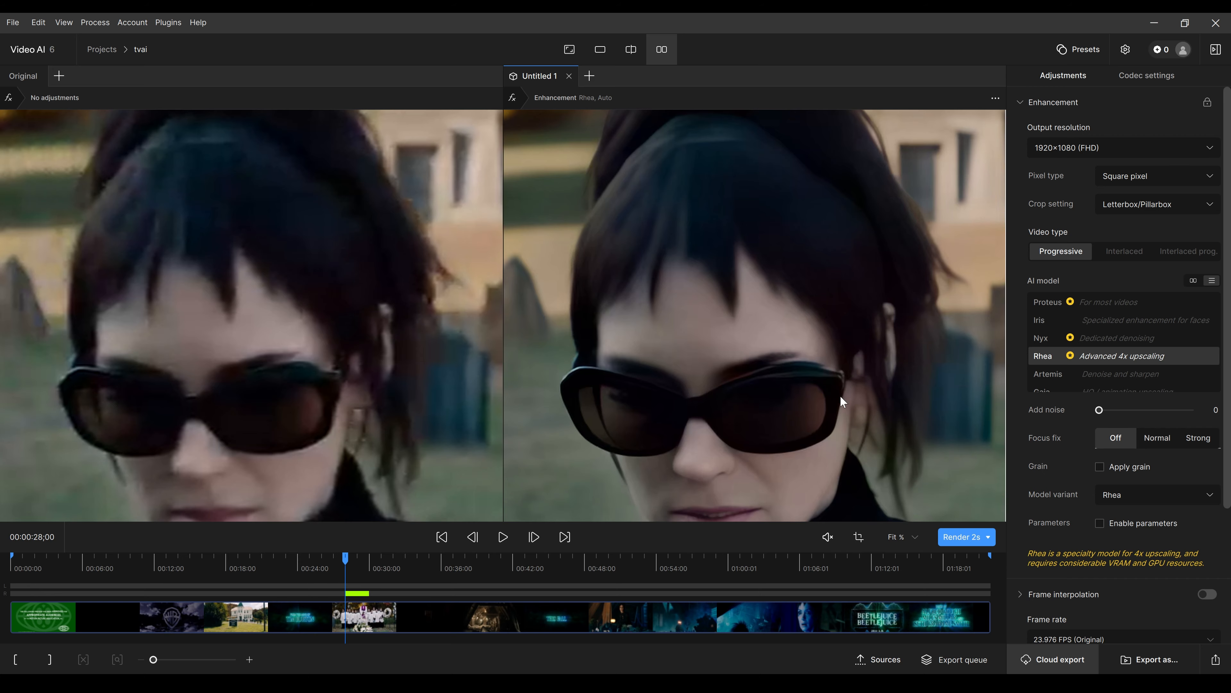
pyautogui.moveTo(839, 395); pyautogui.dragTo(851, 325)
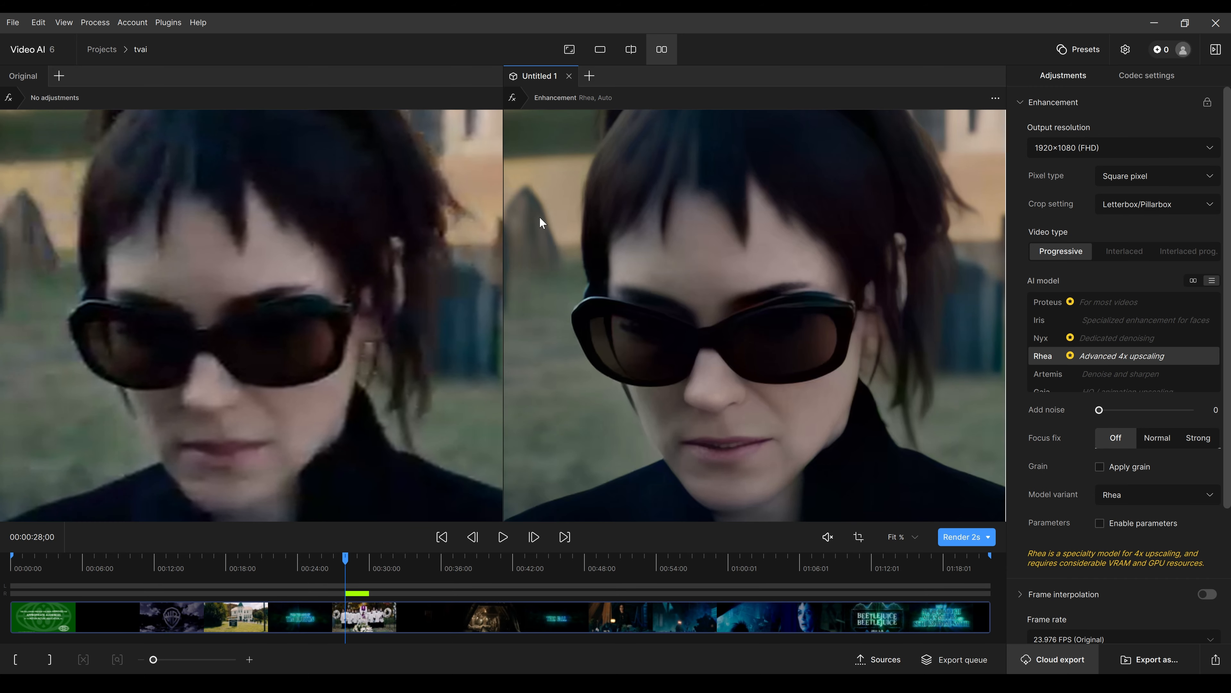
pyautogui.click(1104, 321)
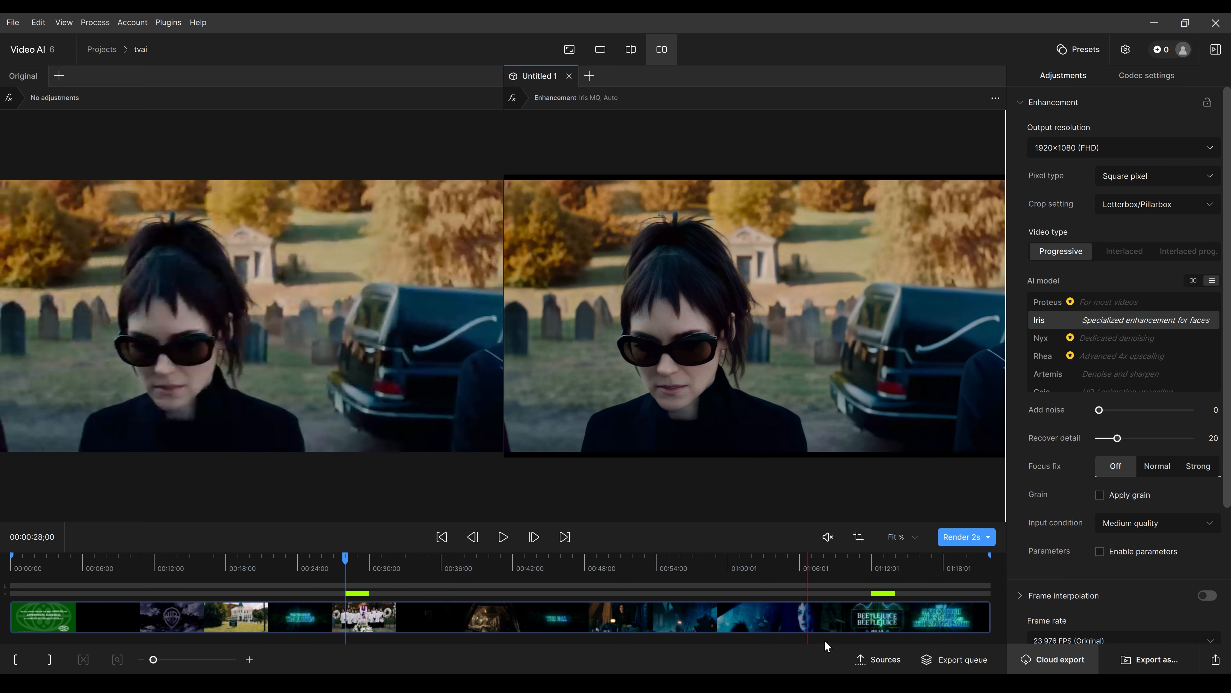
# Open the 480 Low.mkv source clip and render a 2-second Artemis preview of the sunglasses shot at 00:00:27;18.
pyautogui.click(884, 658)
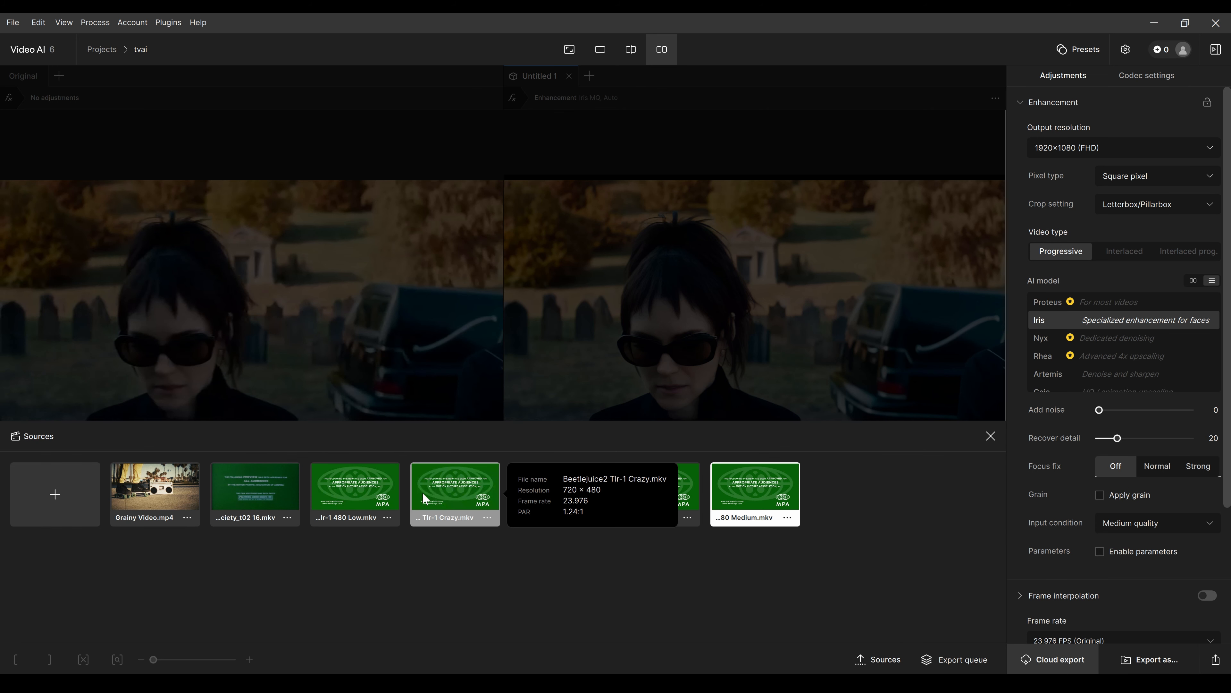
pyautogui.click(354, 491)
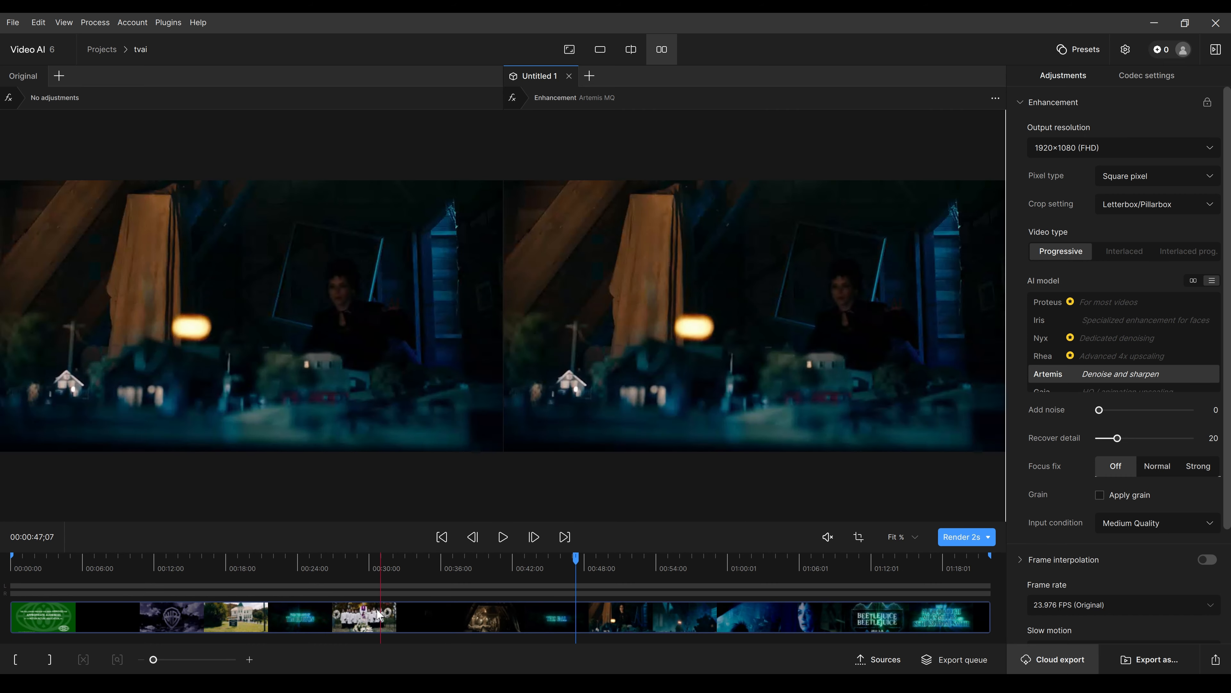
pyautogui.moveTo(380, 614); pyautogui.dragTo(343, 614)
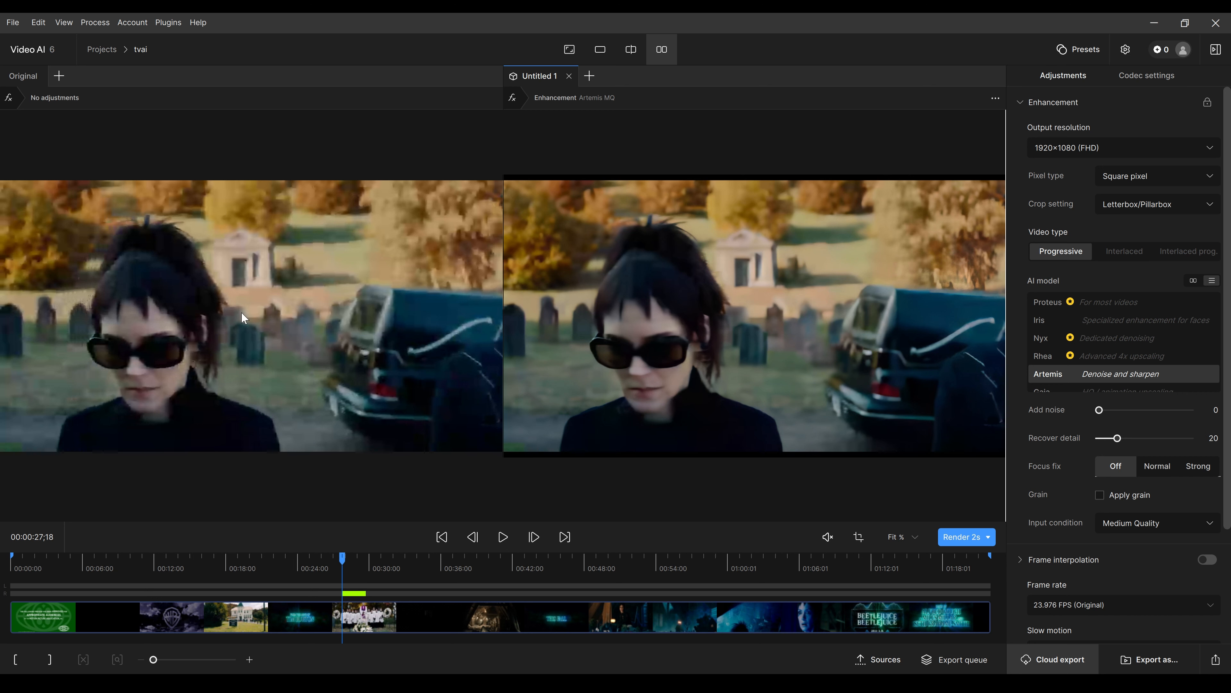
pyautogui.click(230, 309)
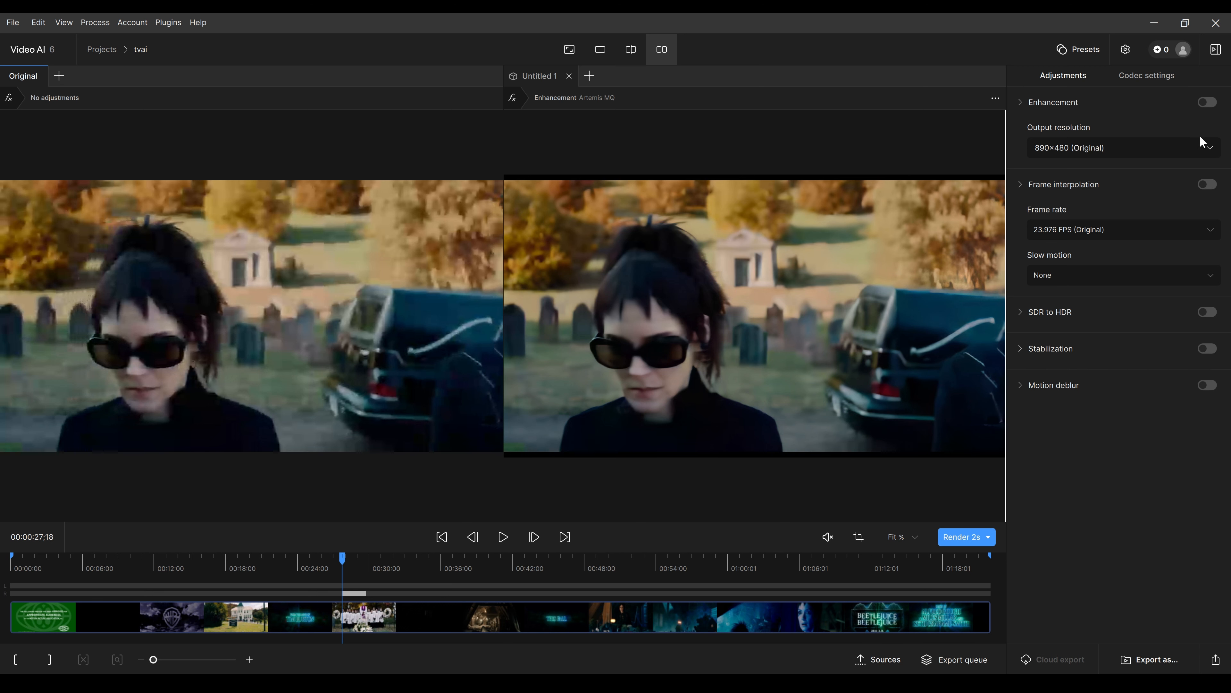
pyautogui.click(1207, 104)
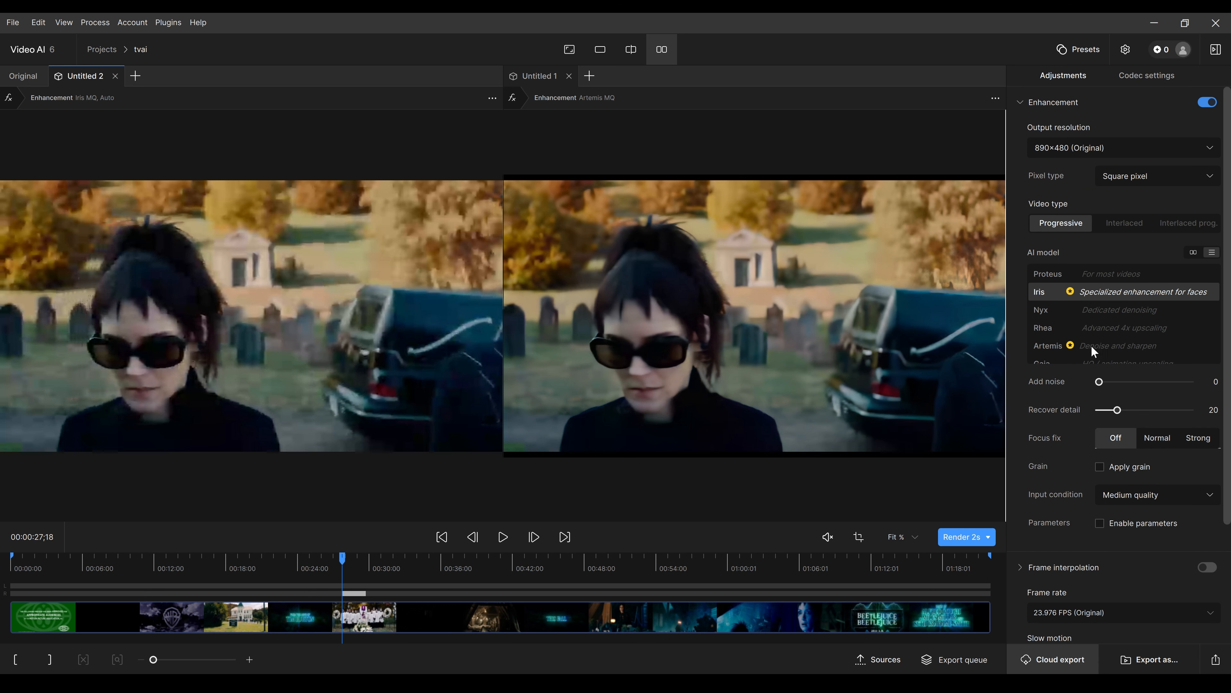
pyautogui.click(1112, 334)
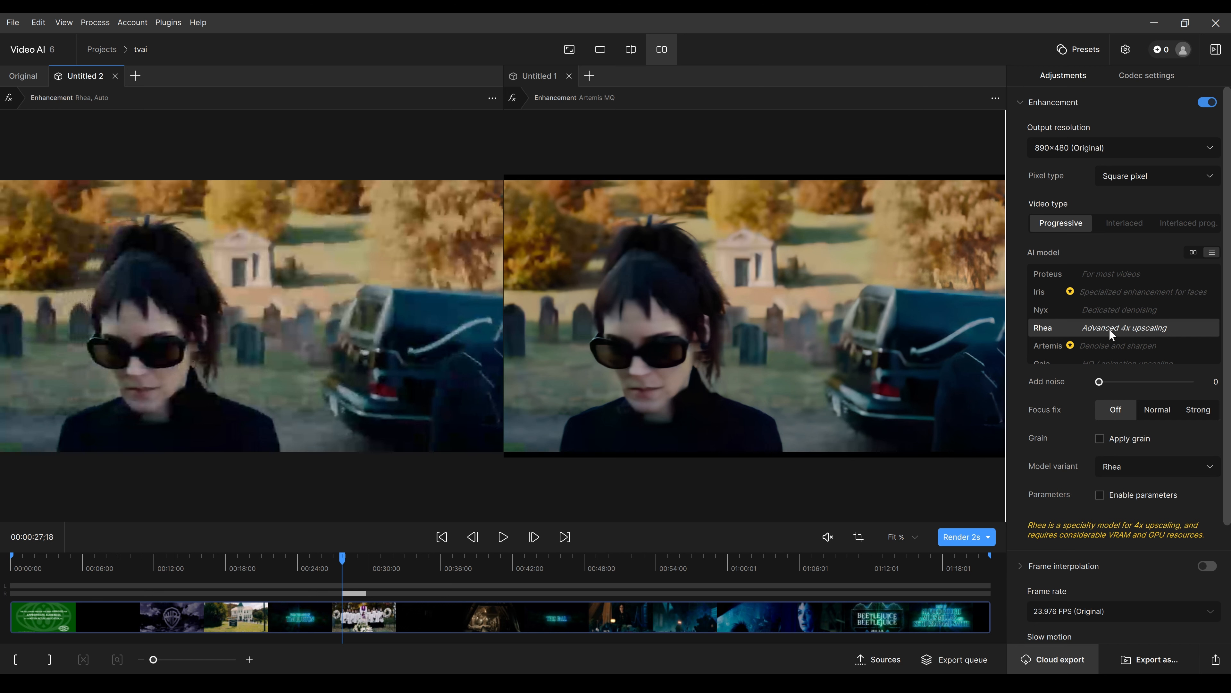
pyautogui.click(1208, 103)
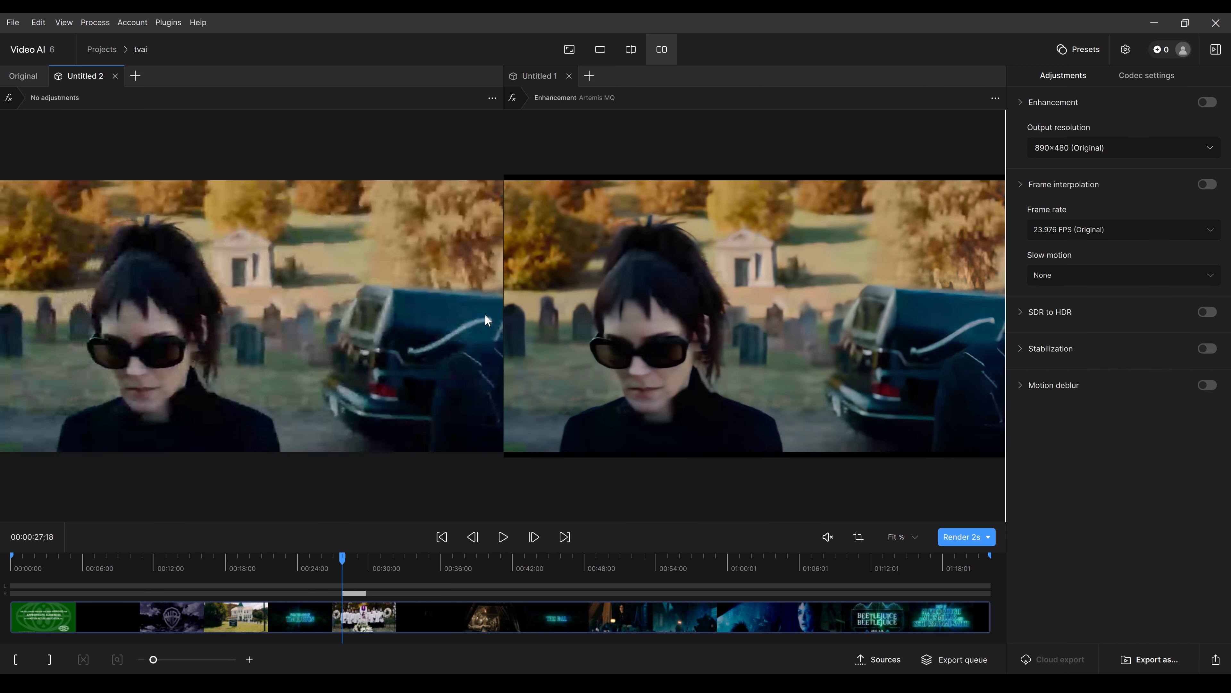
pyautogui.click(704, 361)
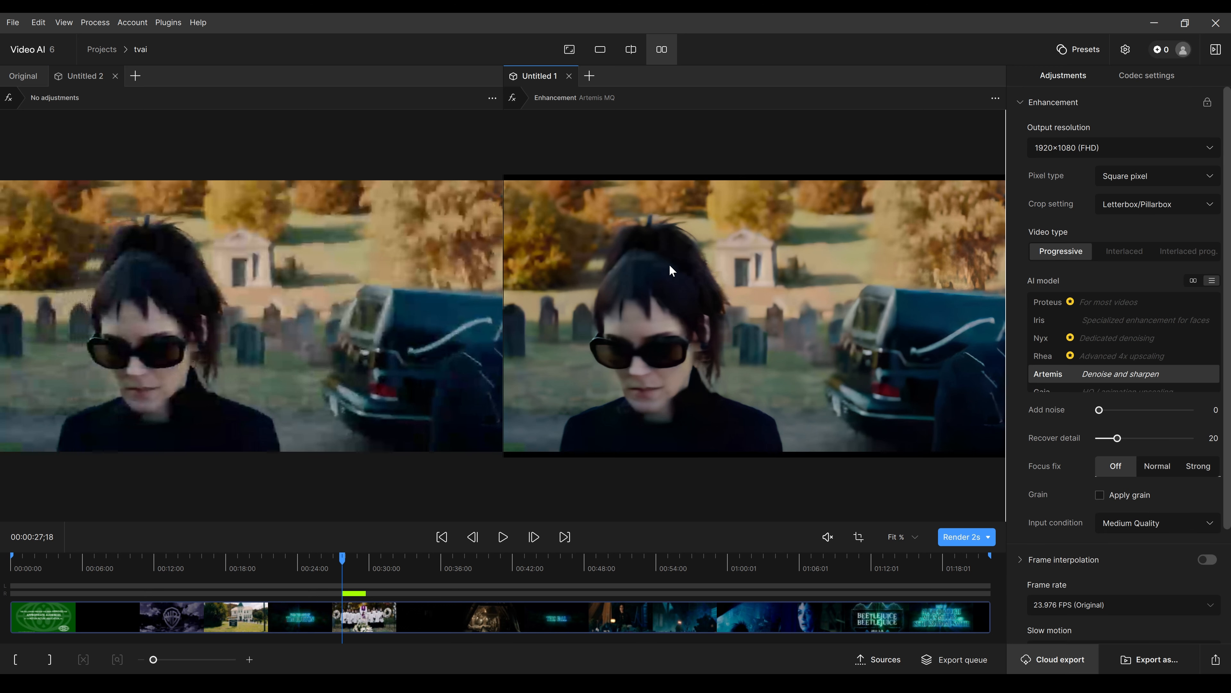
# Inspect the woman's face in the Artemis preview, and render a 2-second Rhea preview of the sunglasses shot at 00:00:27;18 for comparison.
pyautogui.scroll(5, 717, 379)
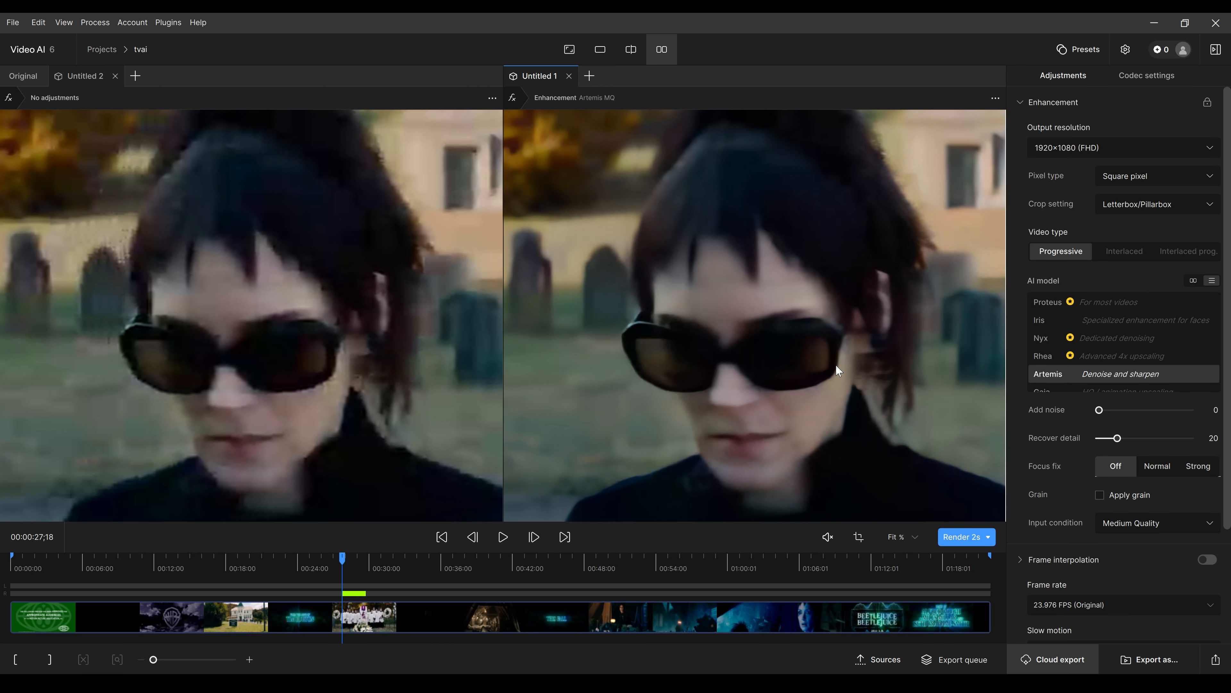
pyautogui.moveTo(836, 364); pyautogui.dragTo(767, 357)
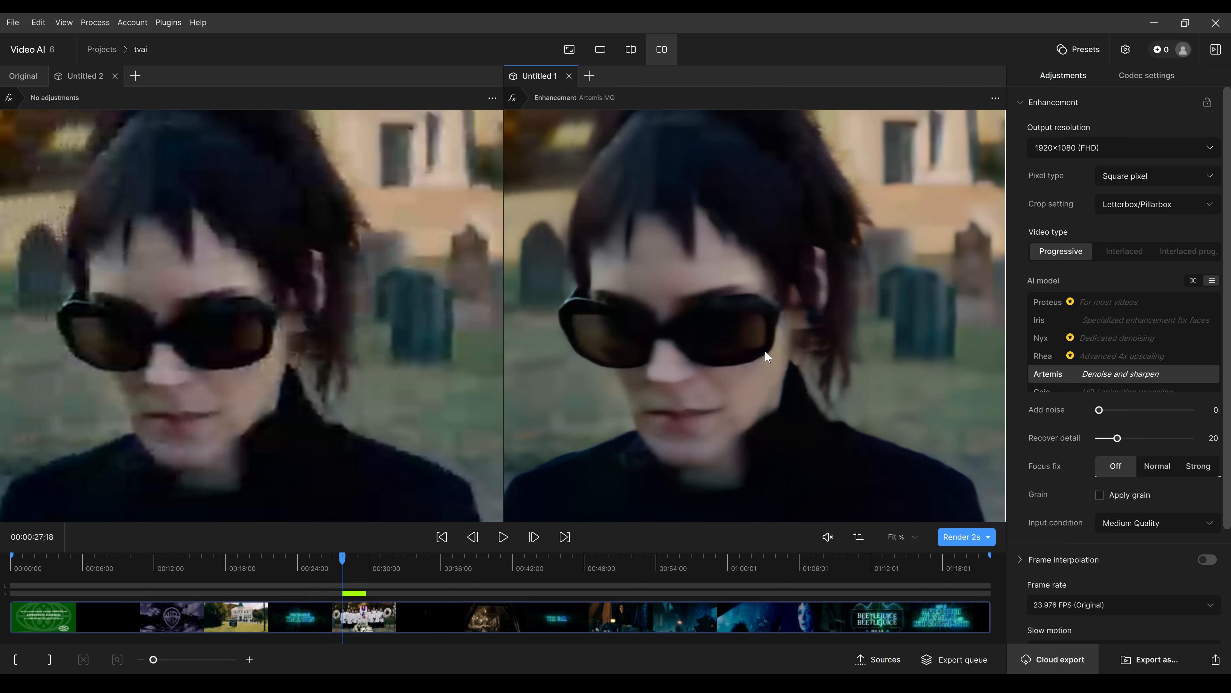
pyautogui.click(1140, 355)
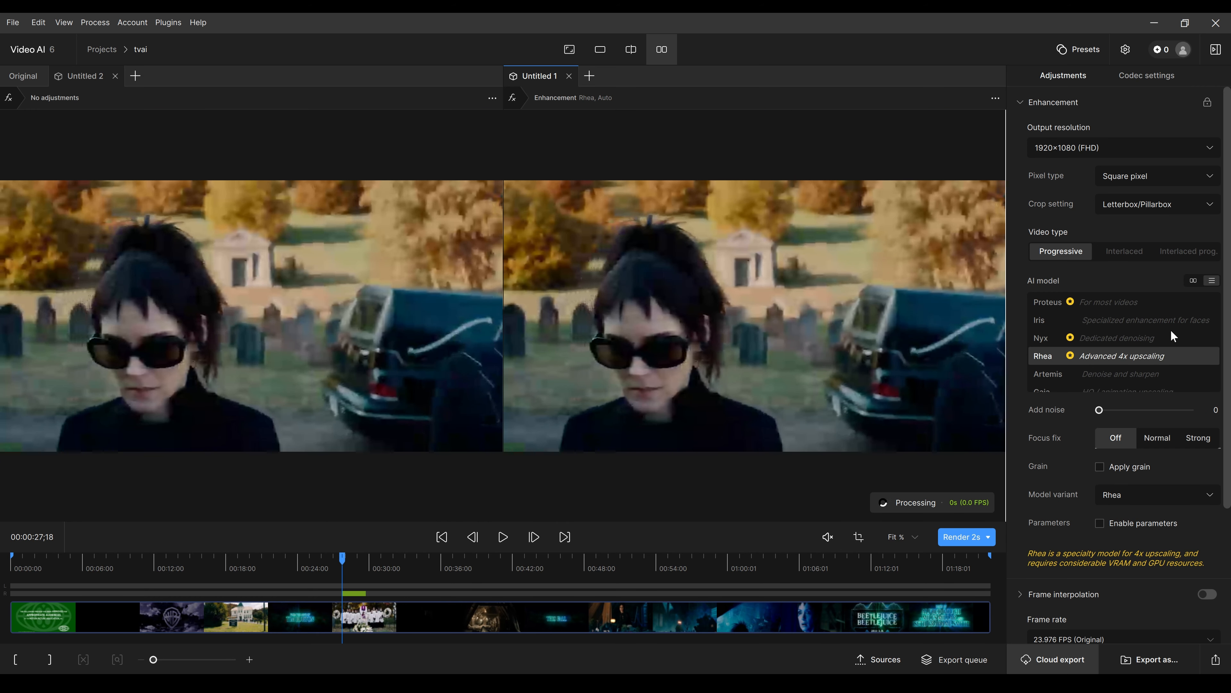
pyautogui.scroll(-1, 1148, 333)
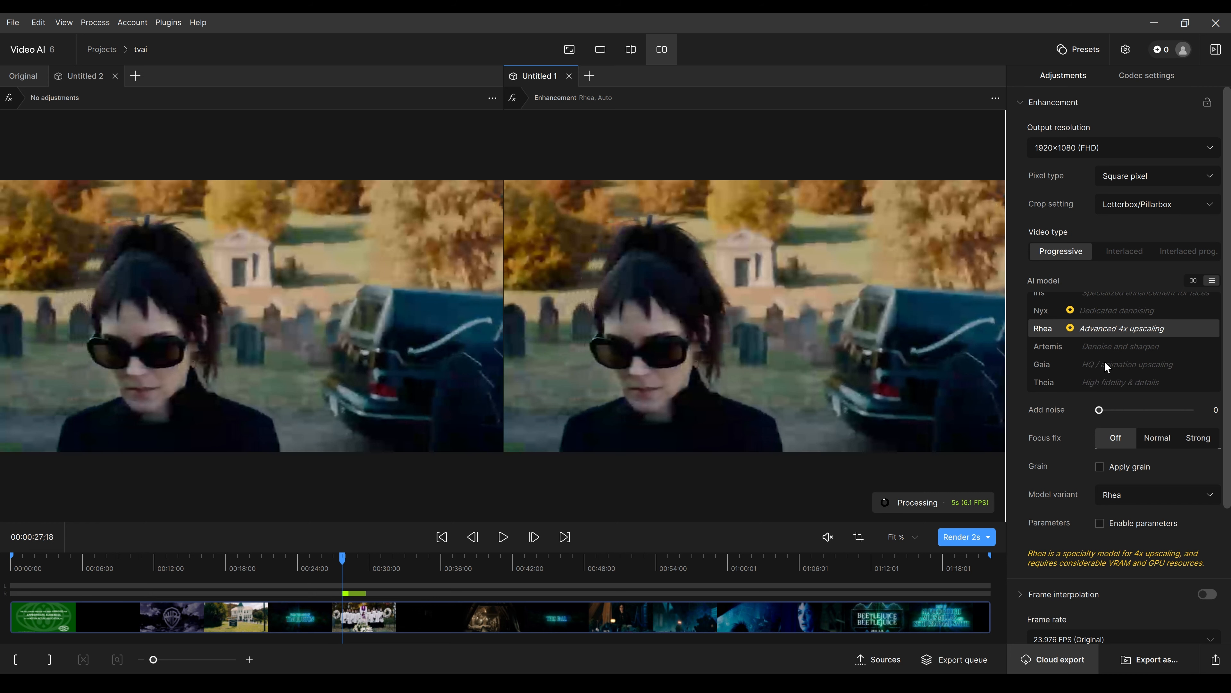
pyautogui.scroll(3, 656, 368)
pyautogui.moveTo(654, 367); pyautogui.dragTo(795, 370)
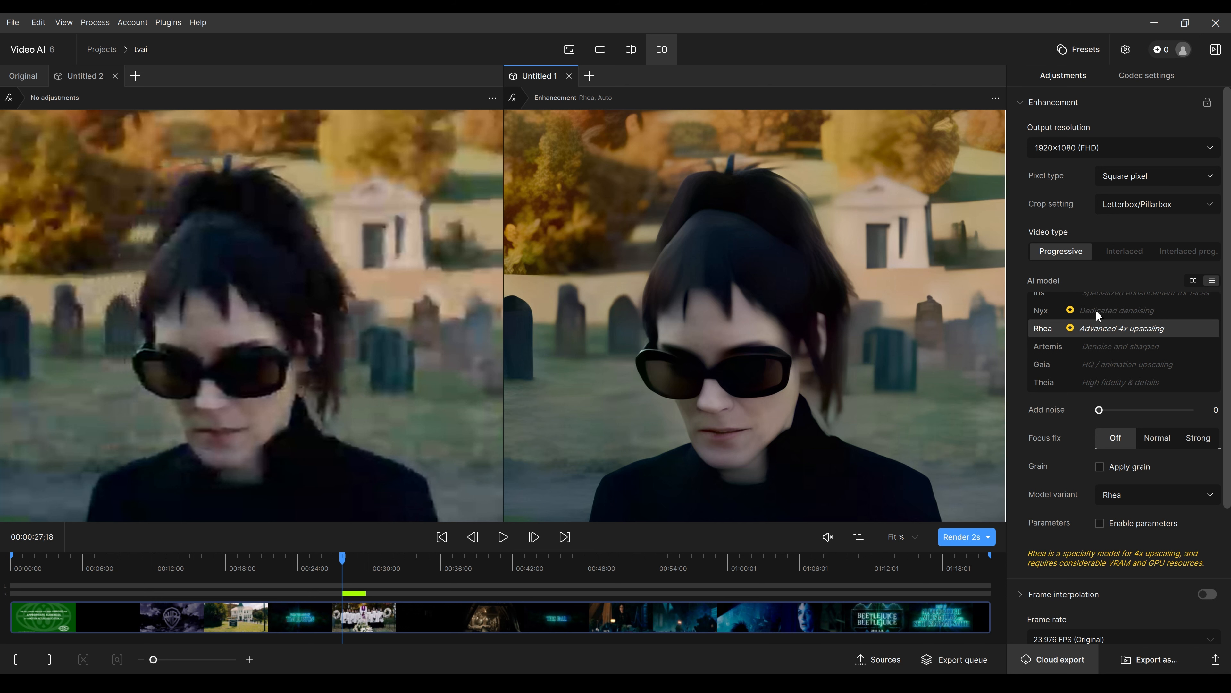
# Switch the AI model to Iris, render a 2-second preview of the sunglasses shot and examine the woman's hair and face.
pyautogui.click(1096, 294)
pyautogui.click(954, 535)
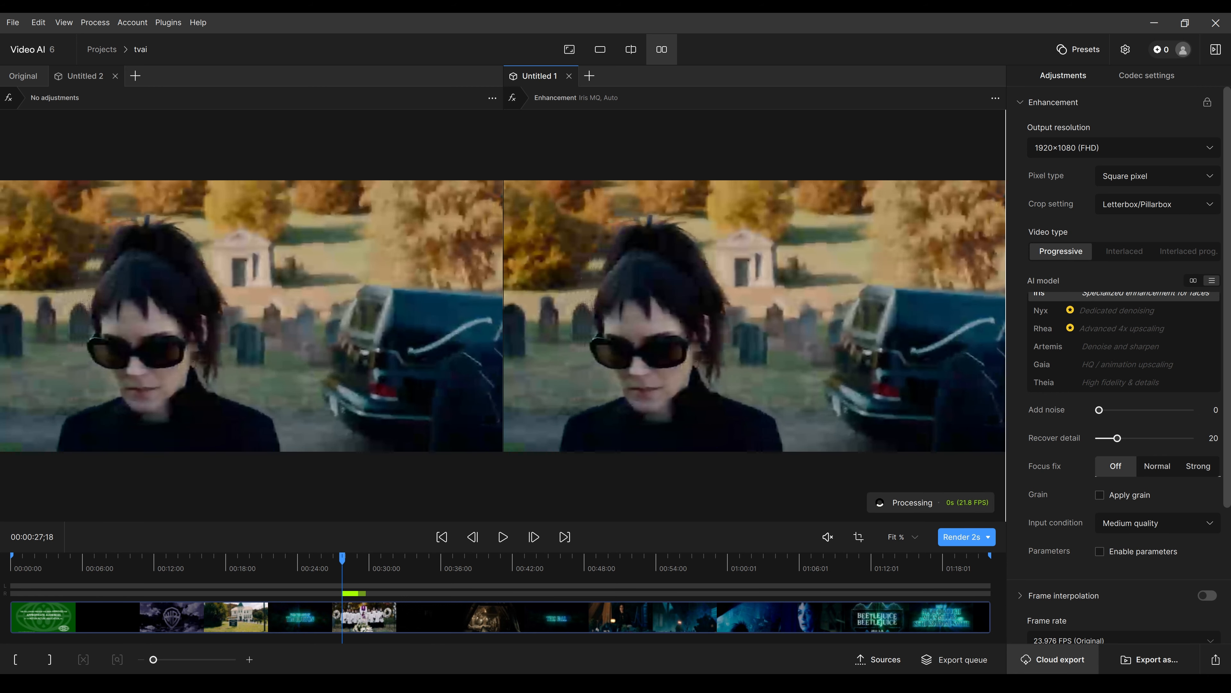
pyautogui.scroll(3, 646, 369)
pyautogui.scroll(1, 647, 369)
pyautogui.moveTo(647, 369); pyautogui.dragTo(760, 367)
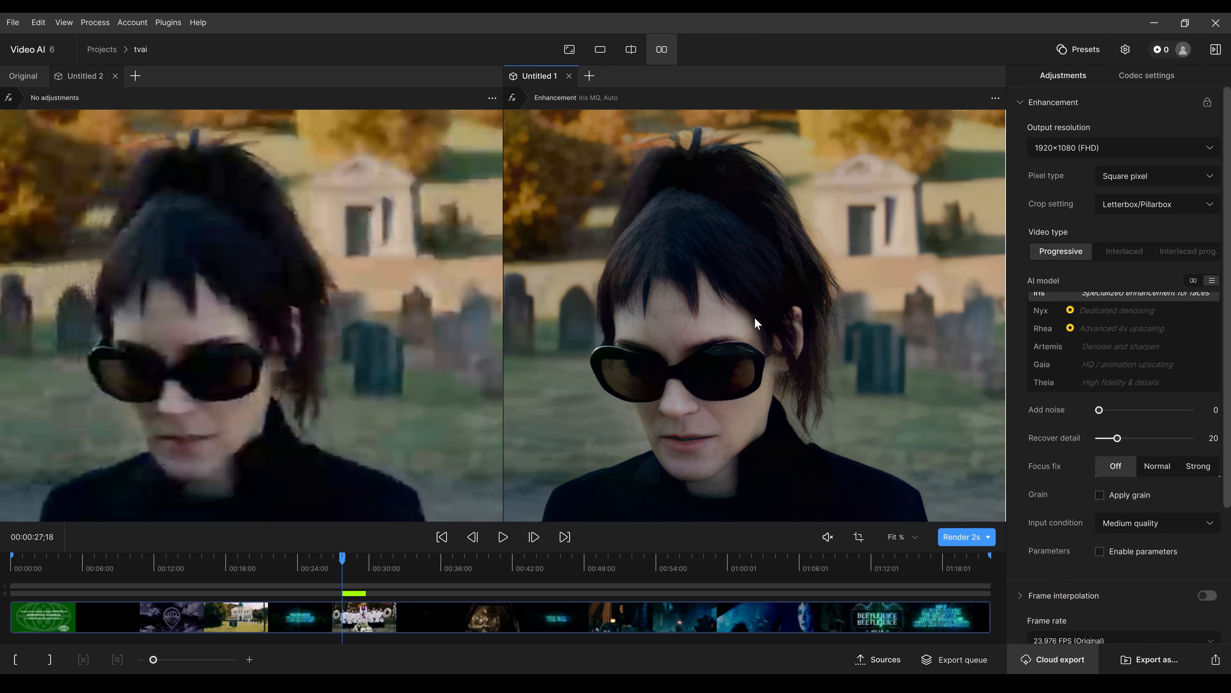
pyautogui.scroll(-2, 780, 407)
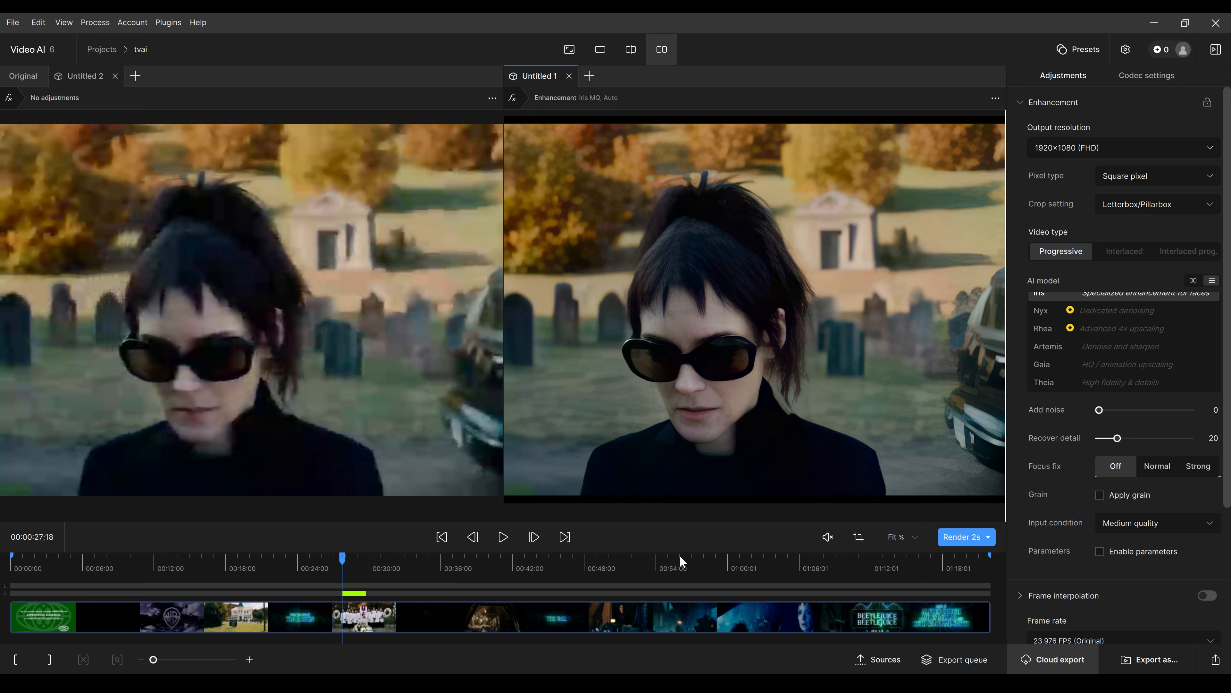
# Render a 2-second Iris preview of the choir shot at 00:00:26;20 and examine the faces of the priest and choir.
pyautogui.click(677, 609)
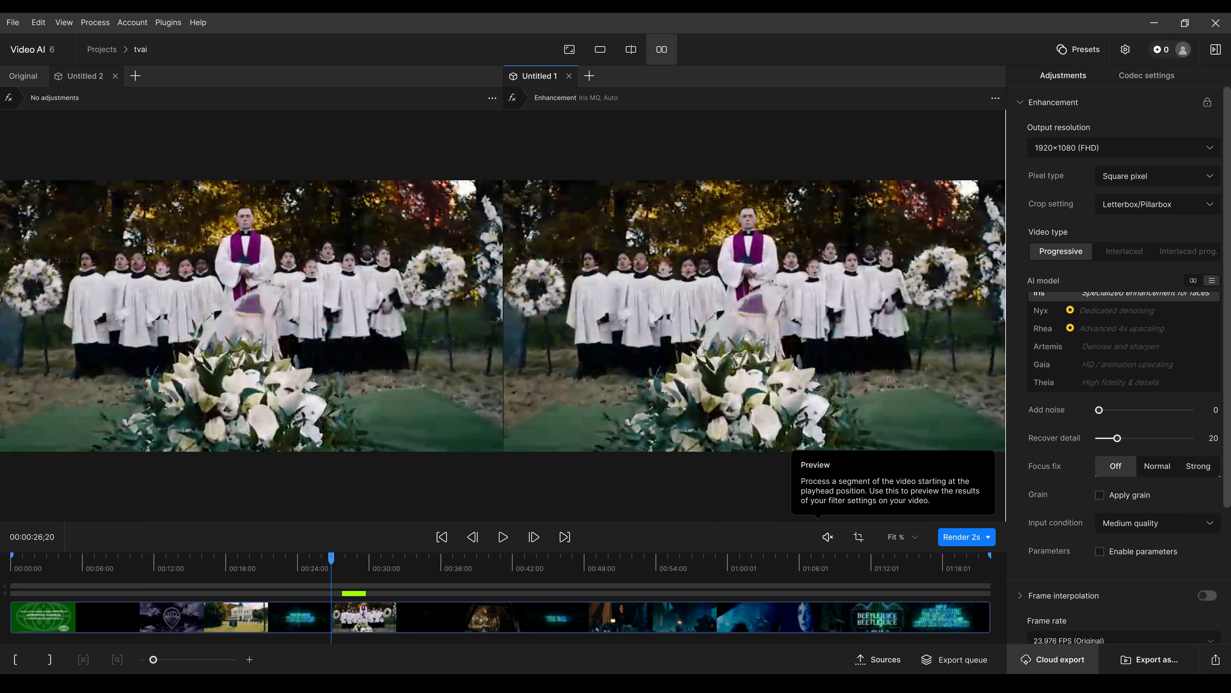
pyautogui.scroll(3, 709, 357)
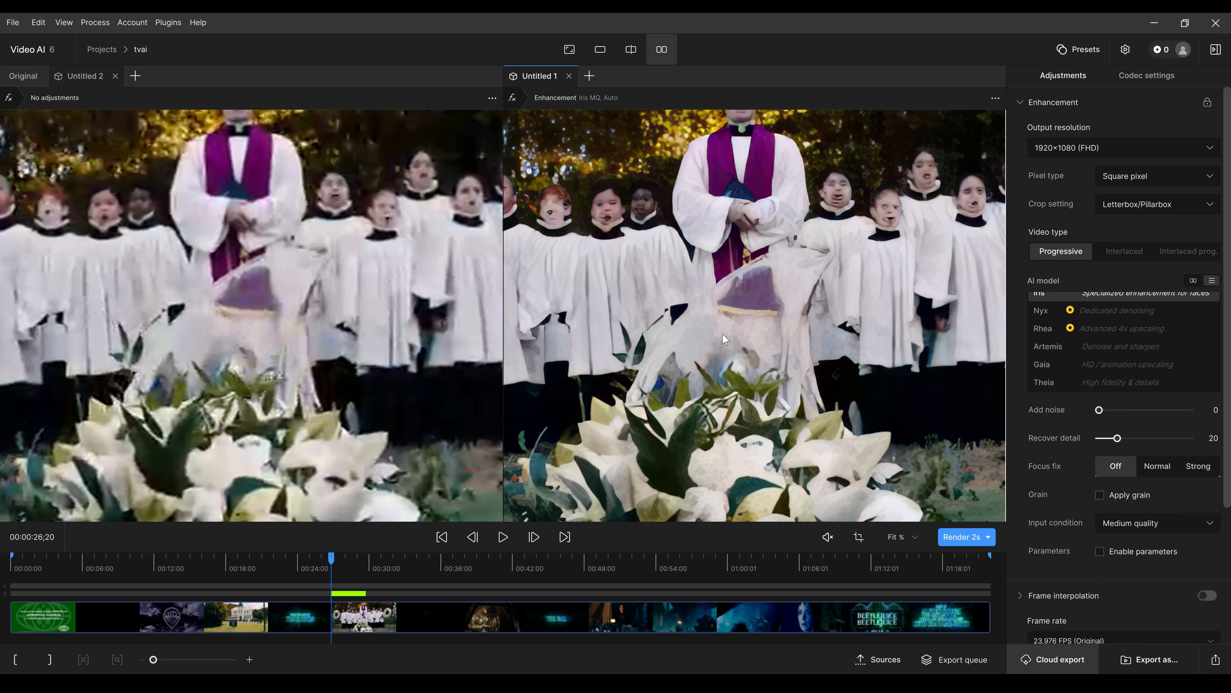
pyautogui.scroll(-2, 726, 339)
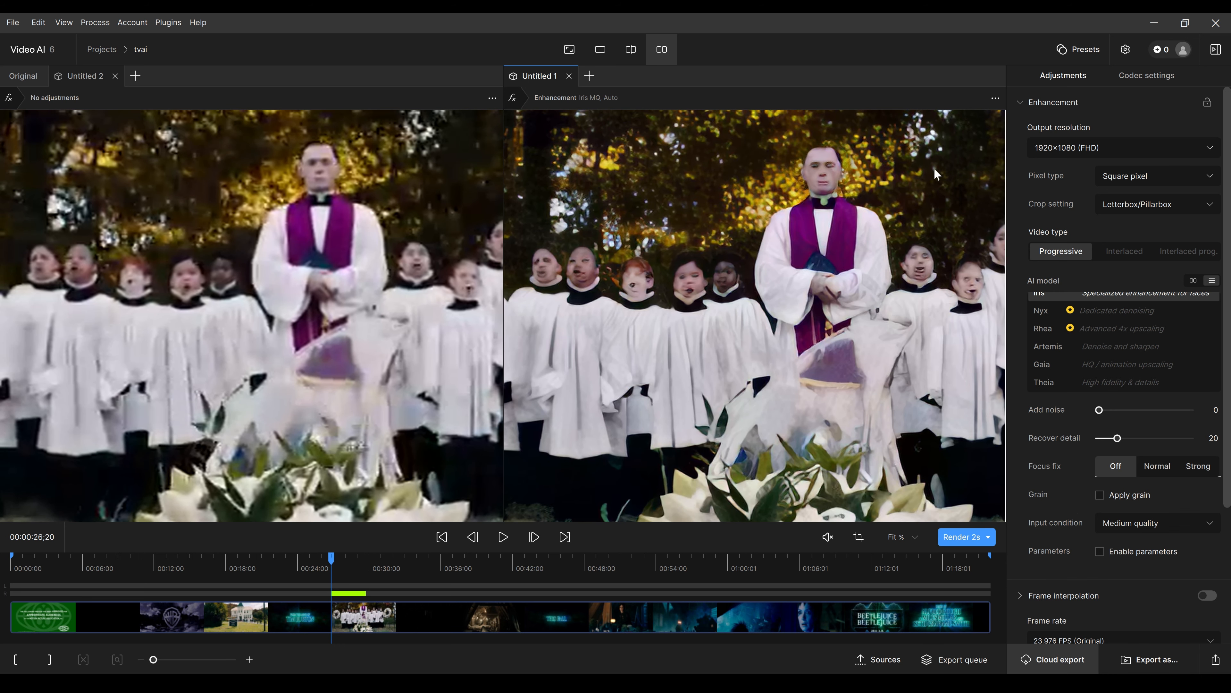
pyautogui.scroll(-2, 802, 305)
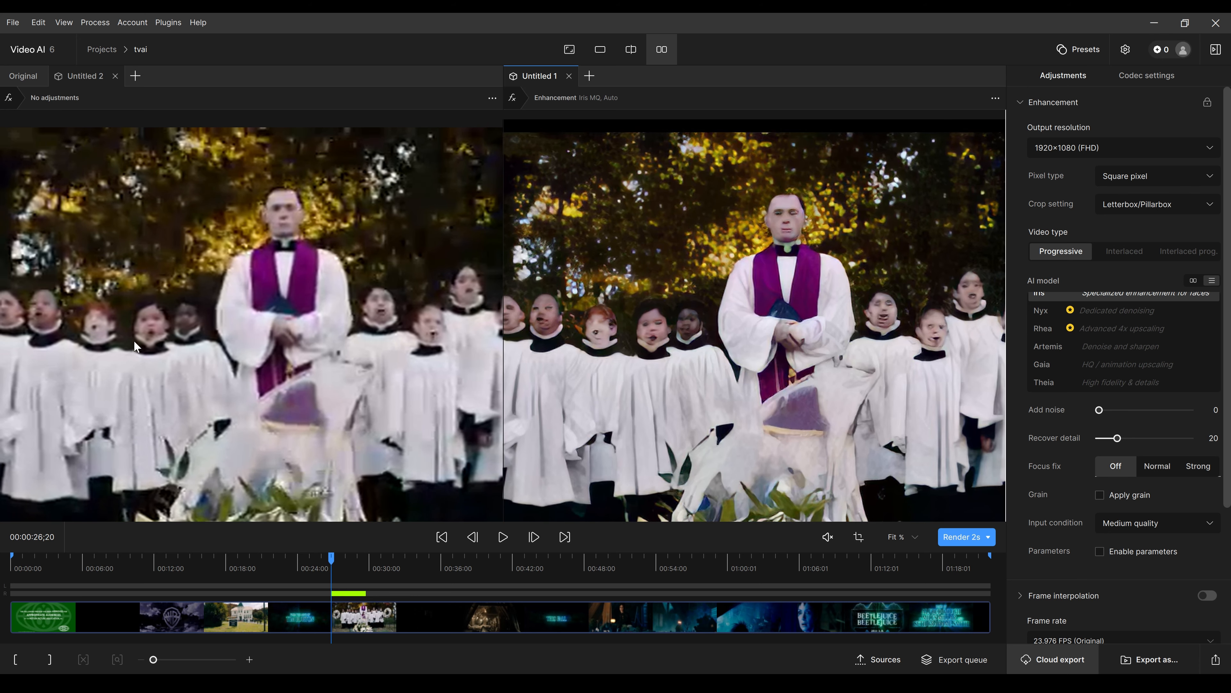
pyautogui.scroll(2, 858, 313)
pyautogui.scroll(2, 856, 307)
pyautogui.moveTo(831, 224); pyautogui.dragTo(837, 338)
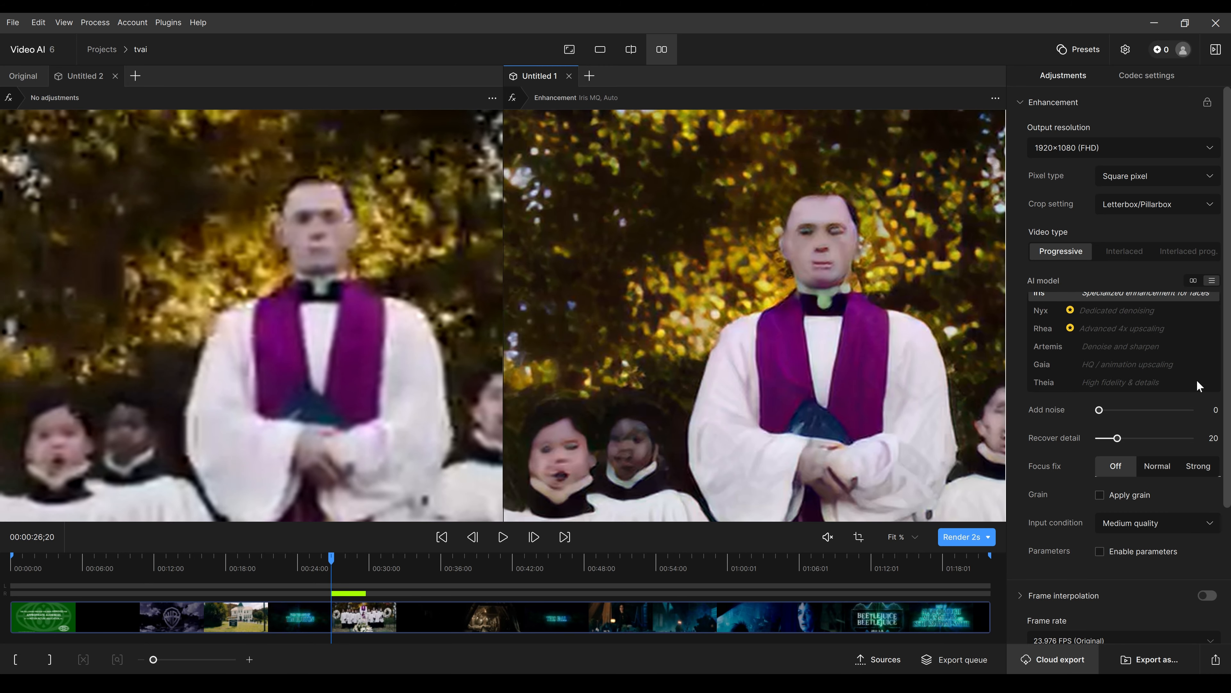
# Switch the AI model to Artemis, and render previews of the choir shot and the blue-lit woman at 00:01:04;03.
pyautogui.click(1116, 347)
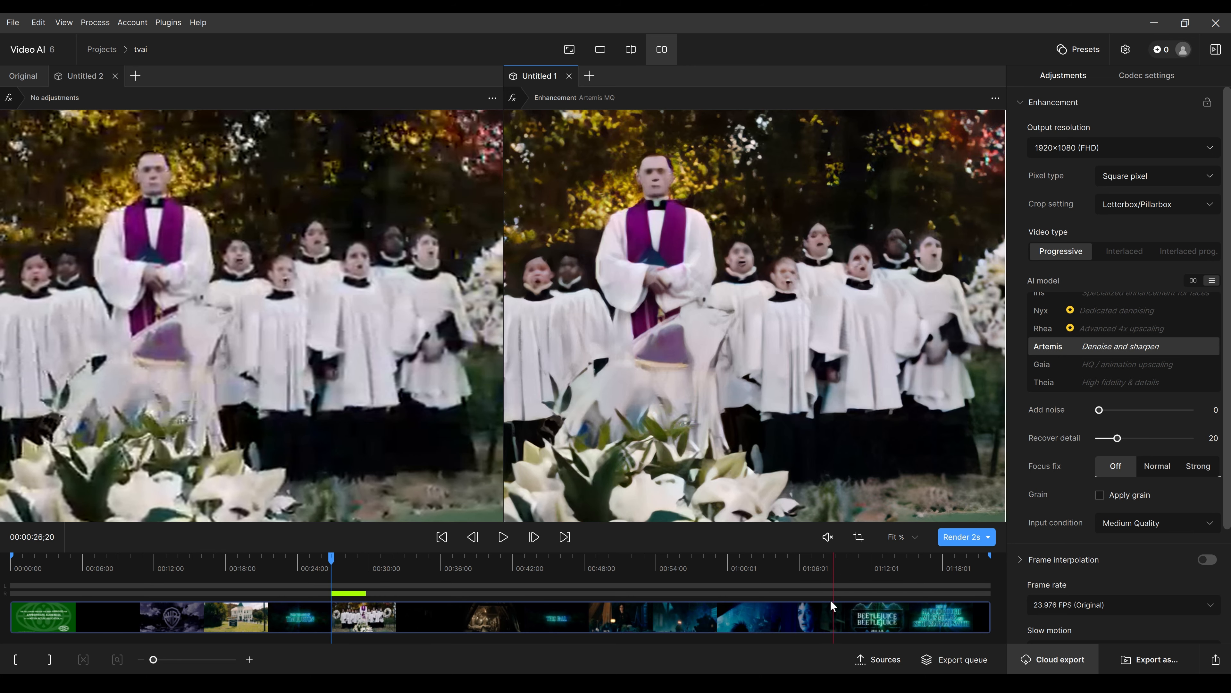
pyautogui.click(809, 607)
pyautogui.moveTo(809, 604); pyautogui.dragTo(776, 620)
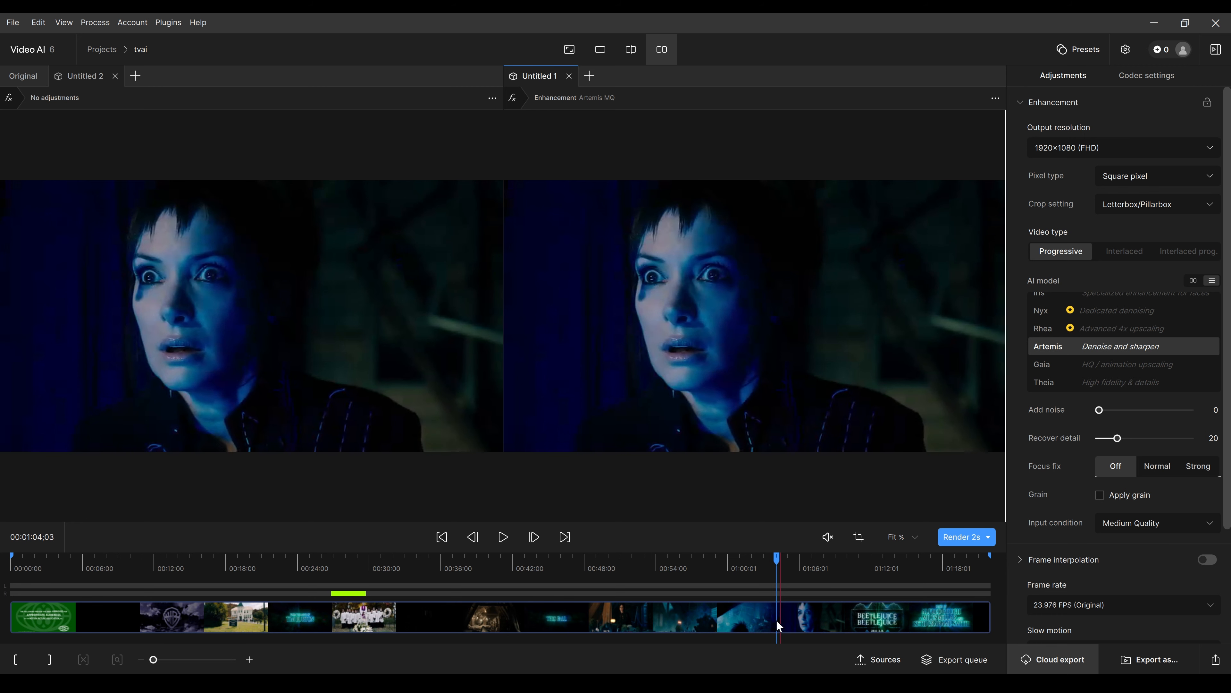
pyautogui.click(953, 537)
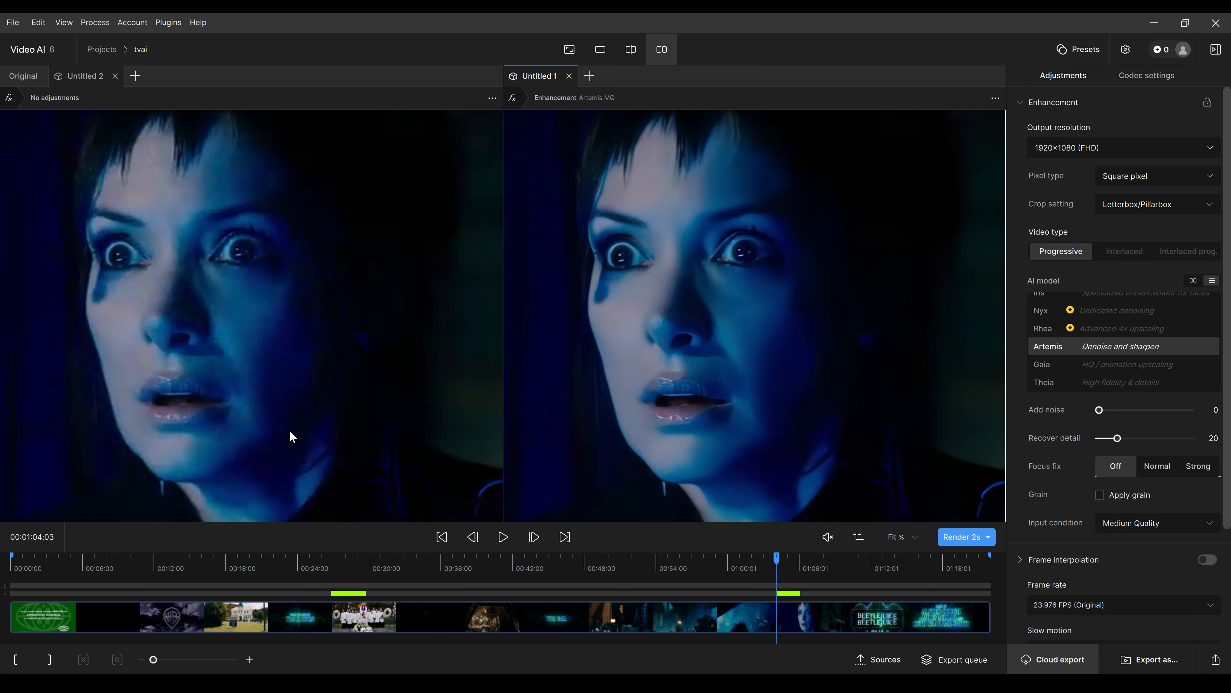
# Render a 2-second Iris preview of the blue-lit woman at 00:01:04;03, inspect her face and return to the choir shot at 00:00:27;10.
pyautogui.click(1103, 293)
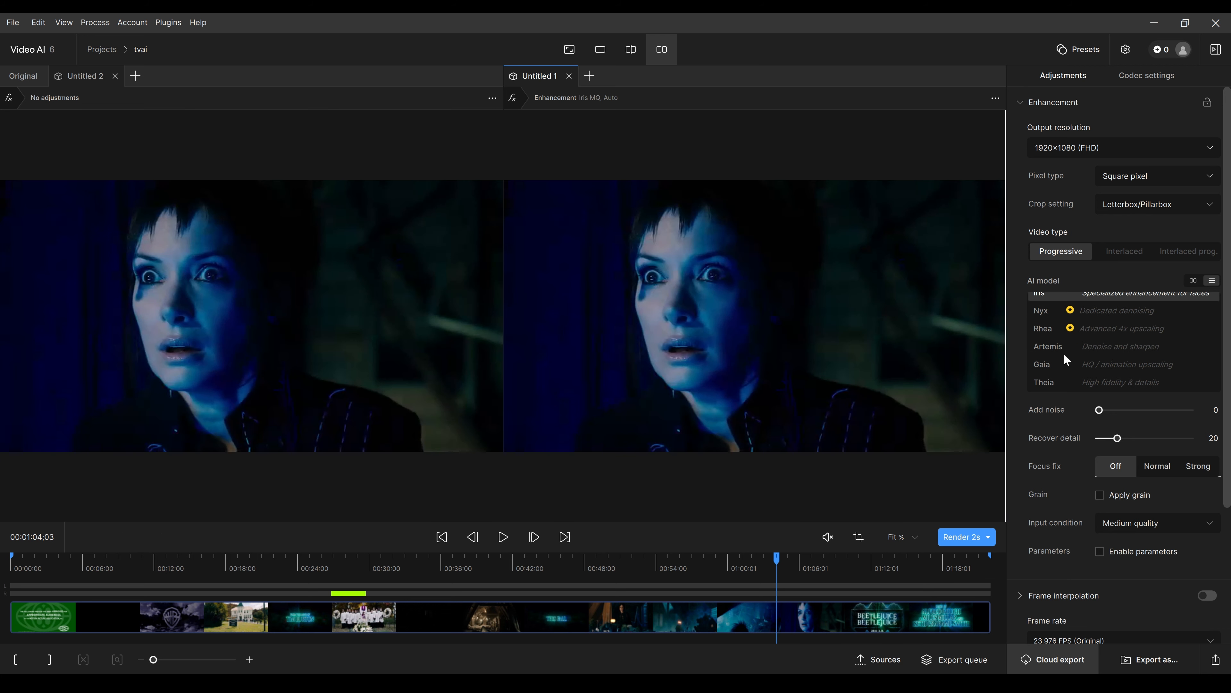
pyautogui.click(961, 537)
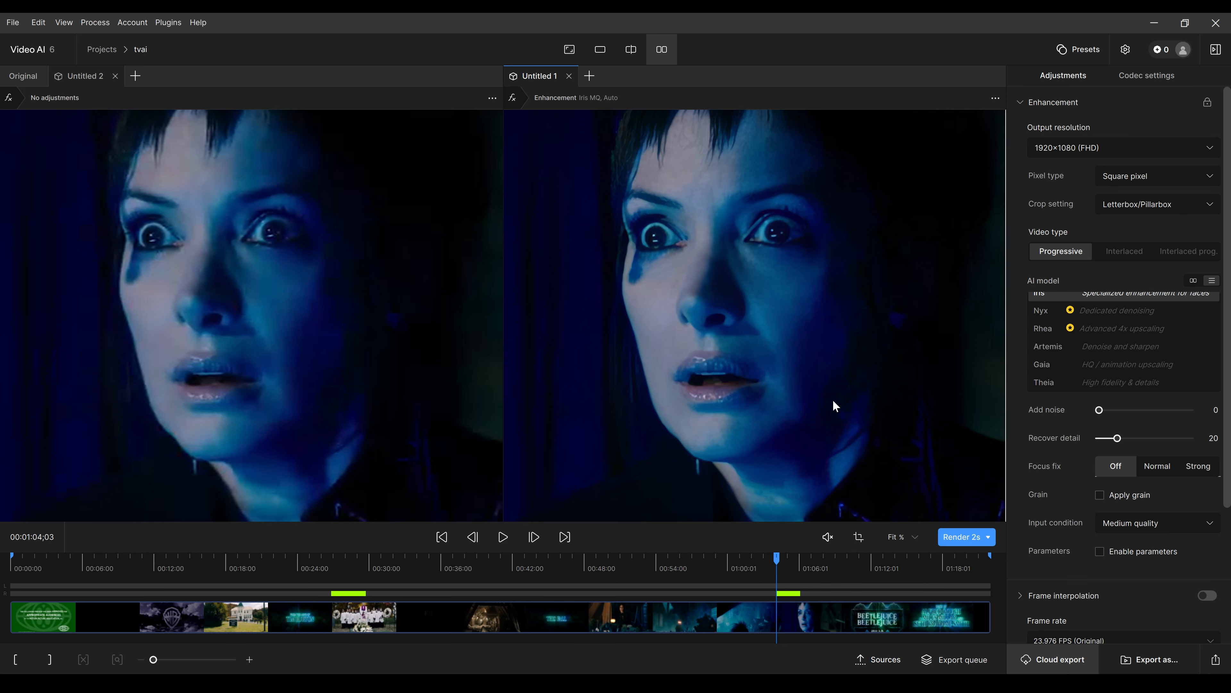
pyautogui.moveTo(825, 328); pyautogui.dragTo(823, 382)
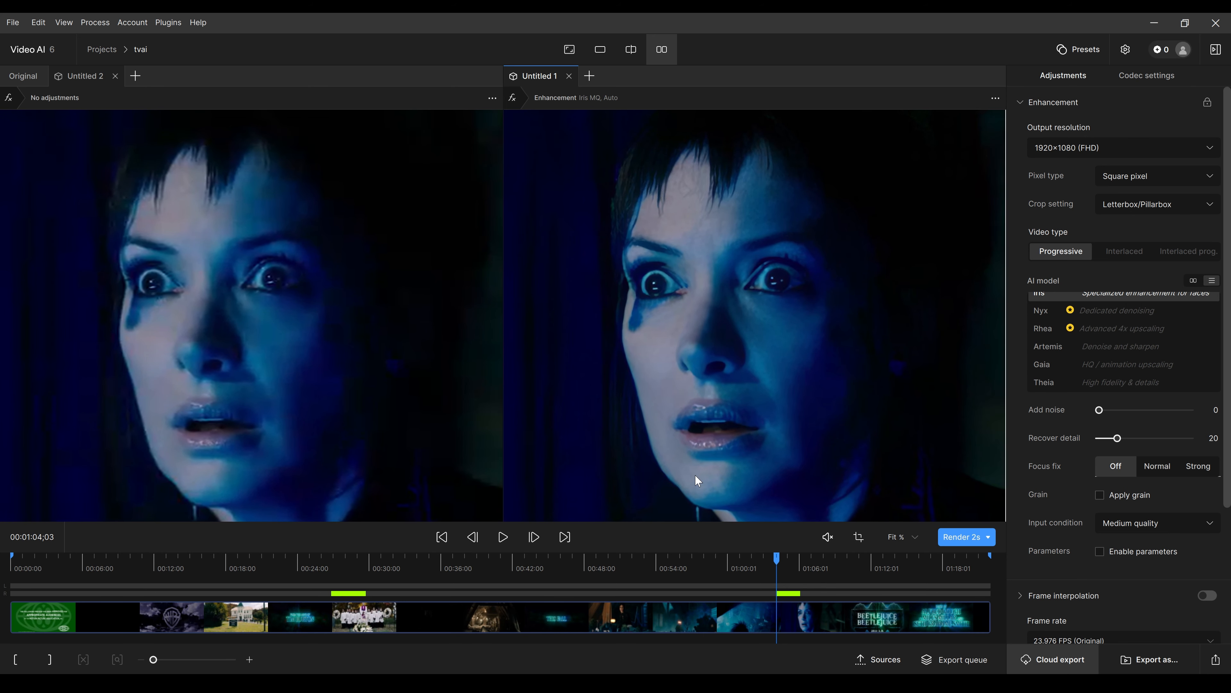
pyautogui.moveTo(378, 609); pyautogui.dragTo(338, 614)
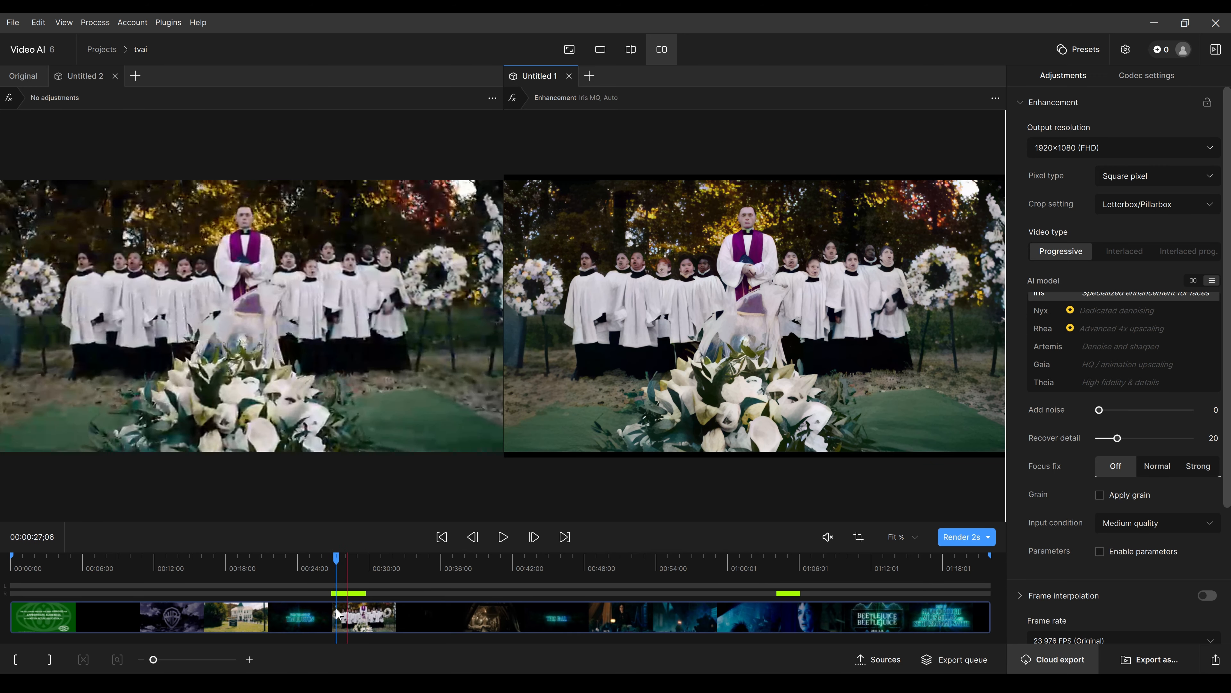
pyautogui.moveTo(811, 603); pyautogui.dragTo(338, 612)
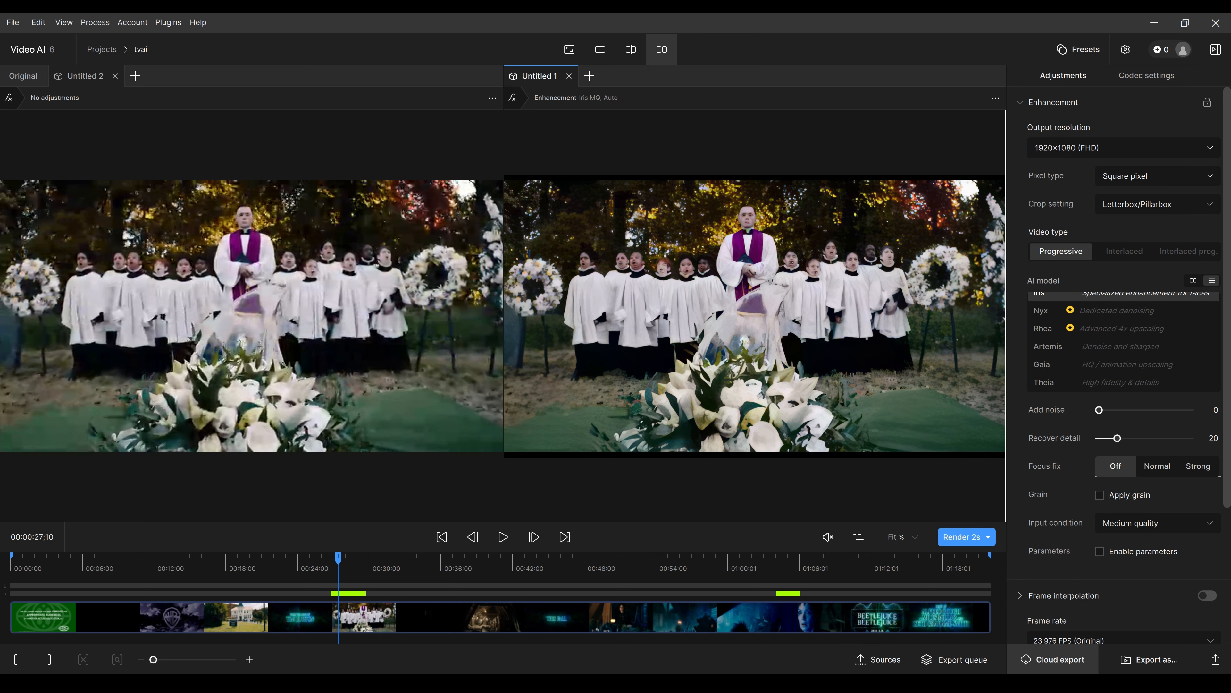
# Open the more heavily compressed 890×480 source clip and inspect the blocky Beetlejuice close-up at 00:01:12;12.
pyautogui.click(885, 656)
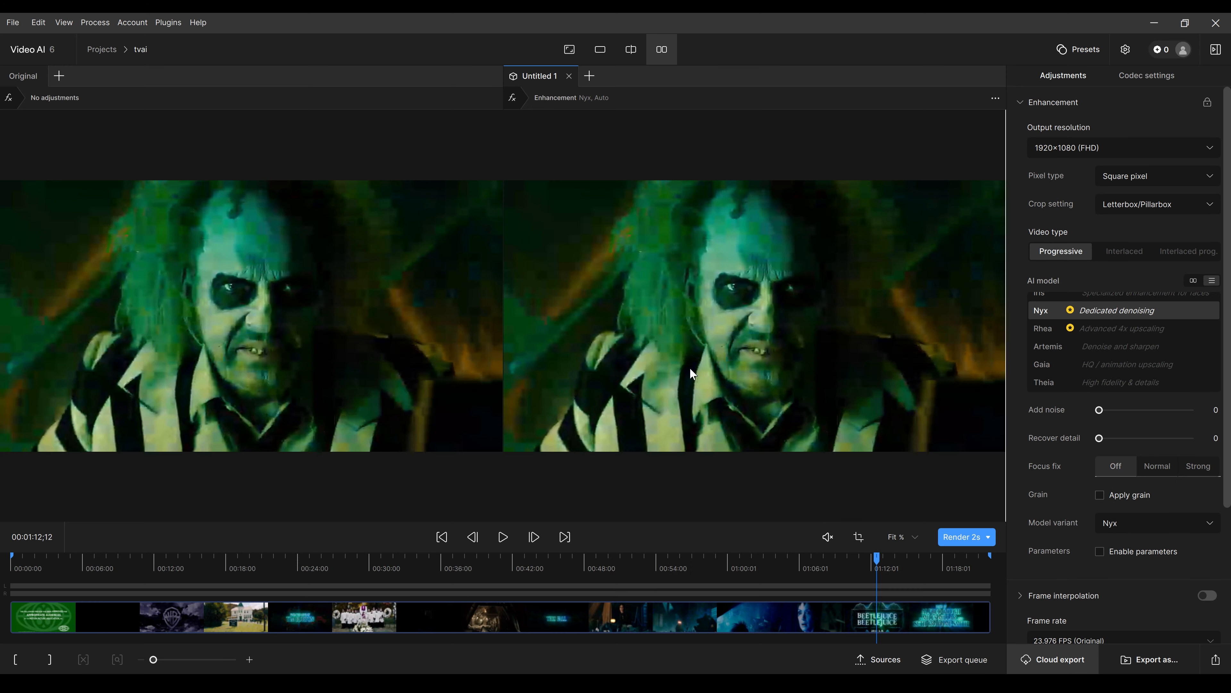
pyautogui.scroll(3, 318, 337)
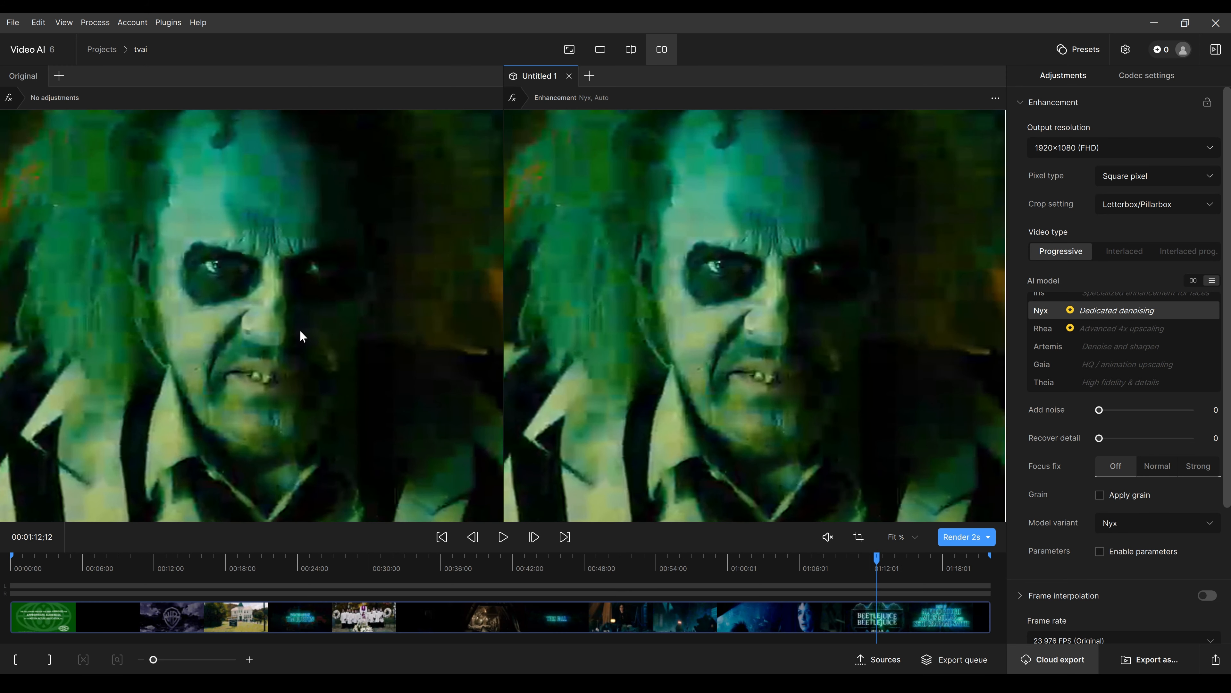
pyautogui.moveTo(304, 276); pyautogui.dragTo(338, 302)
pyautogui.scroll(4, 318, 310)
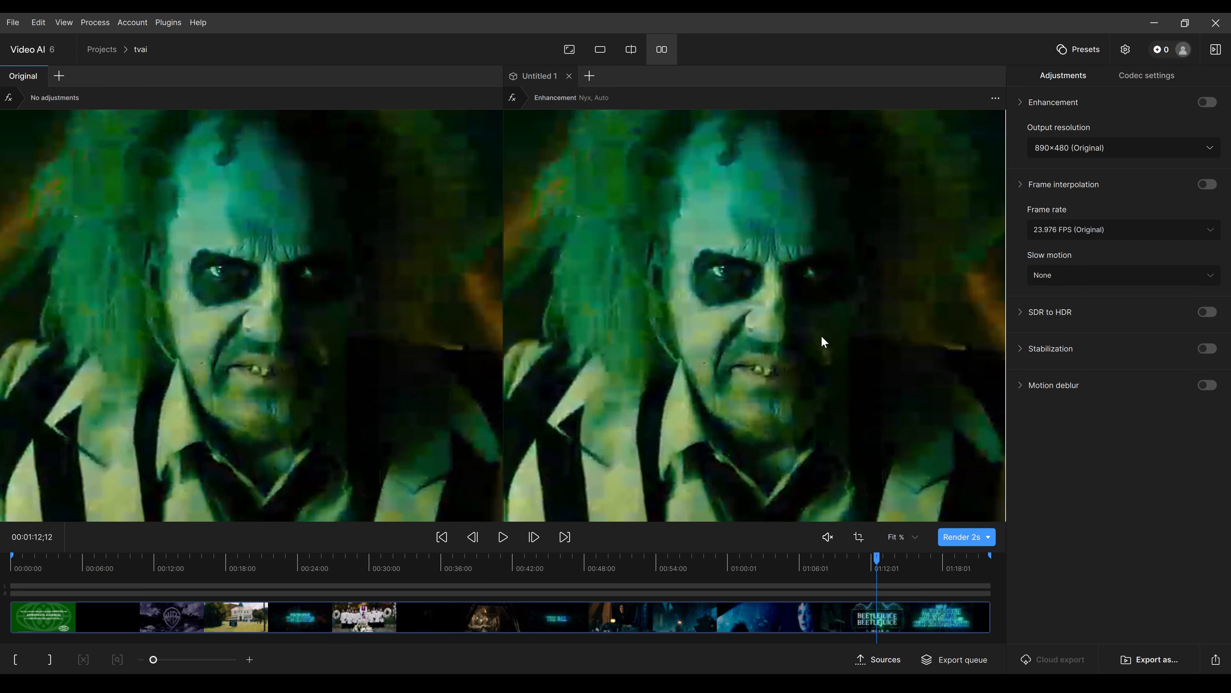
pyautogui.click(745, 228)
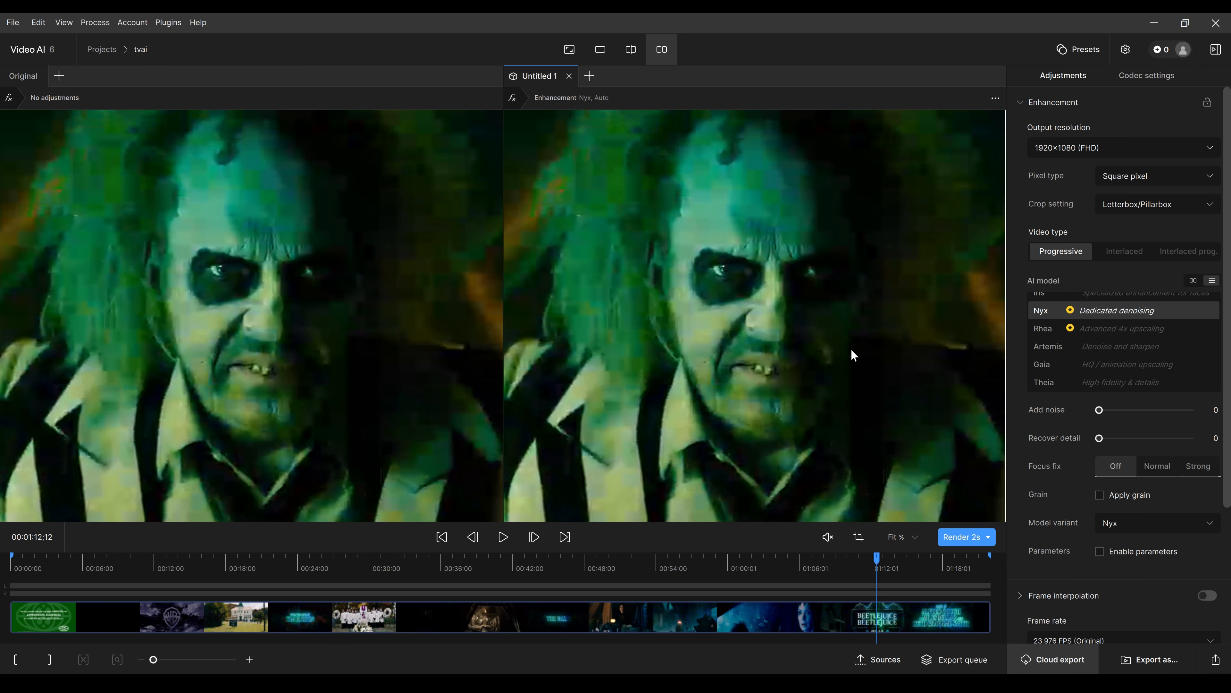
# Switch the AI model to Iris, render a 2-second preview of the Beetlejuice close-up and compare it with the original.
pyautogui.click(1091, 293)
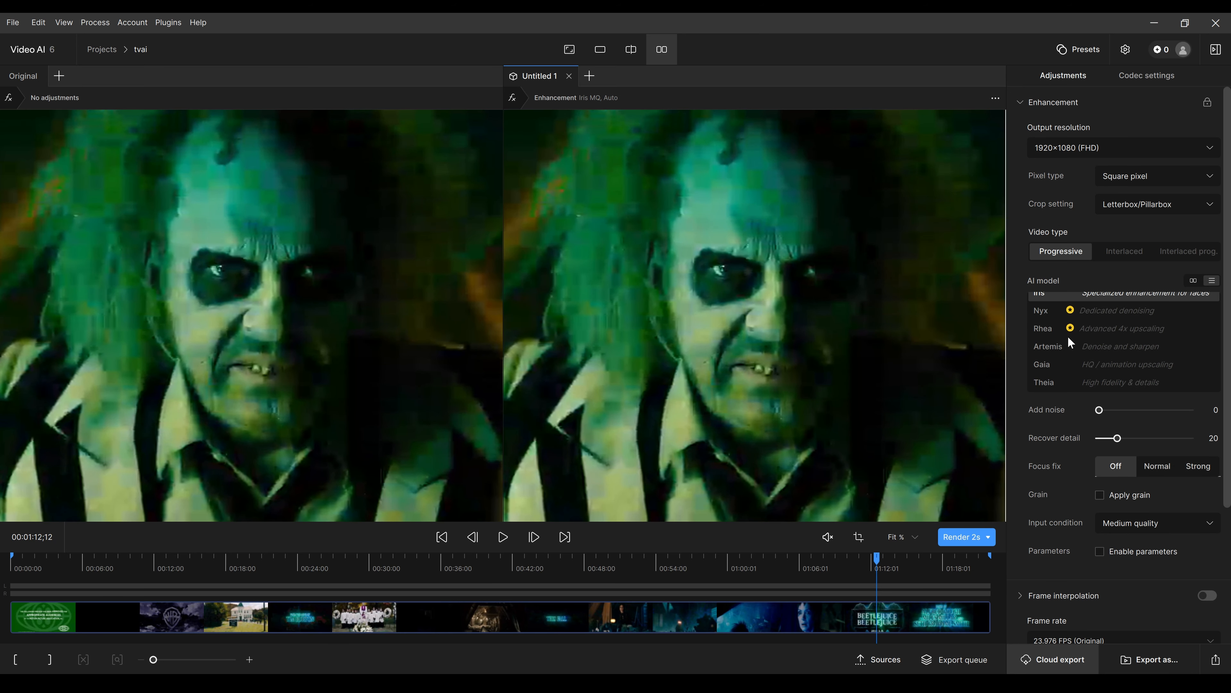
pyautogui.click(967, 537)
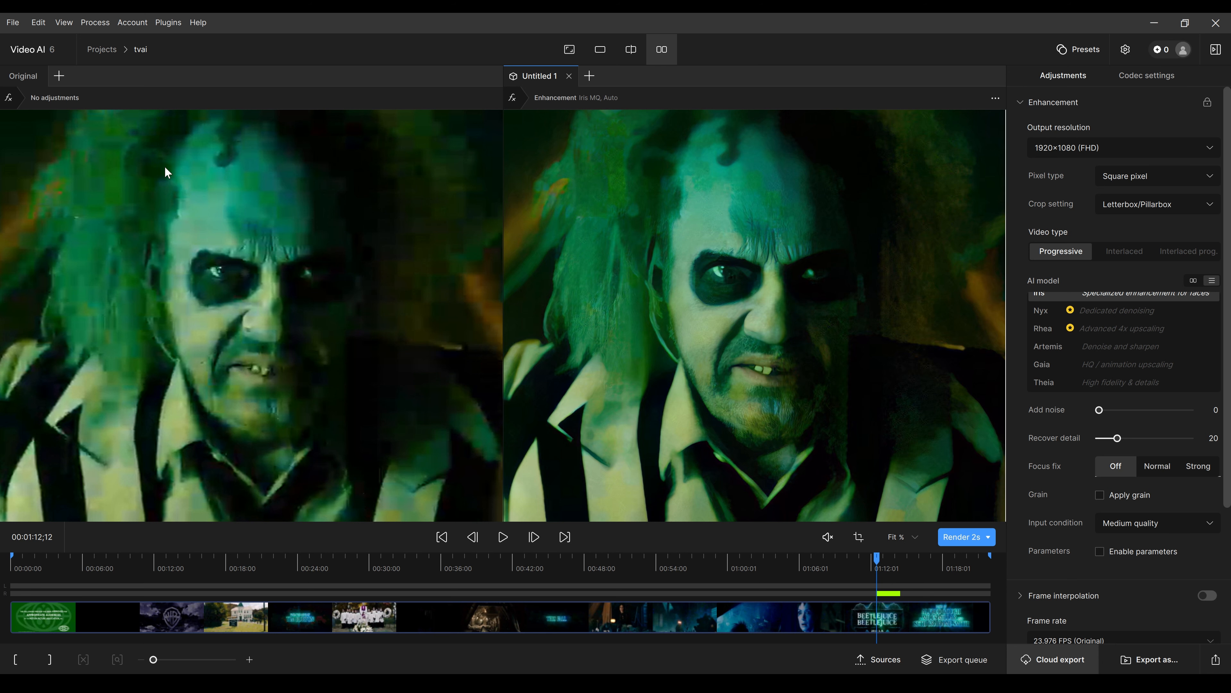
pyautogui.moveTo(814, 202); pyautogui.dragTo(807, 257)
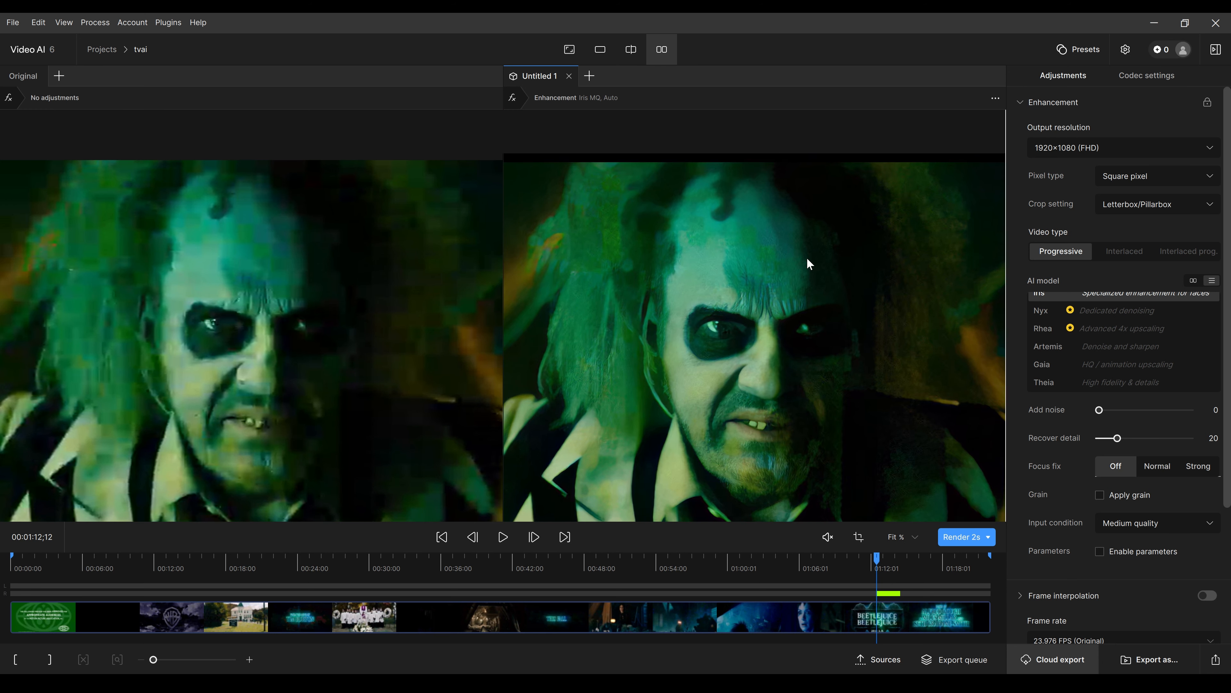
pyautogui.moveTo(701, 321); pyautogui.dragTo(701, 234)
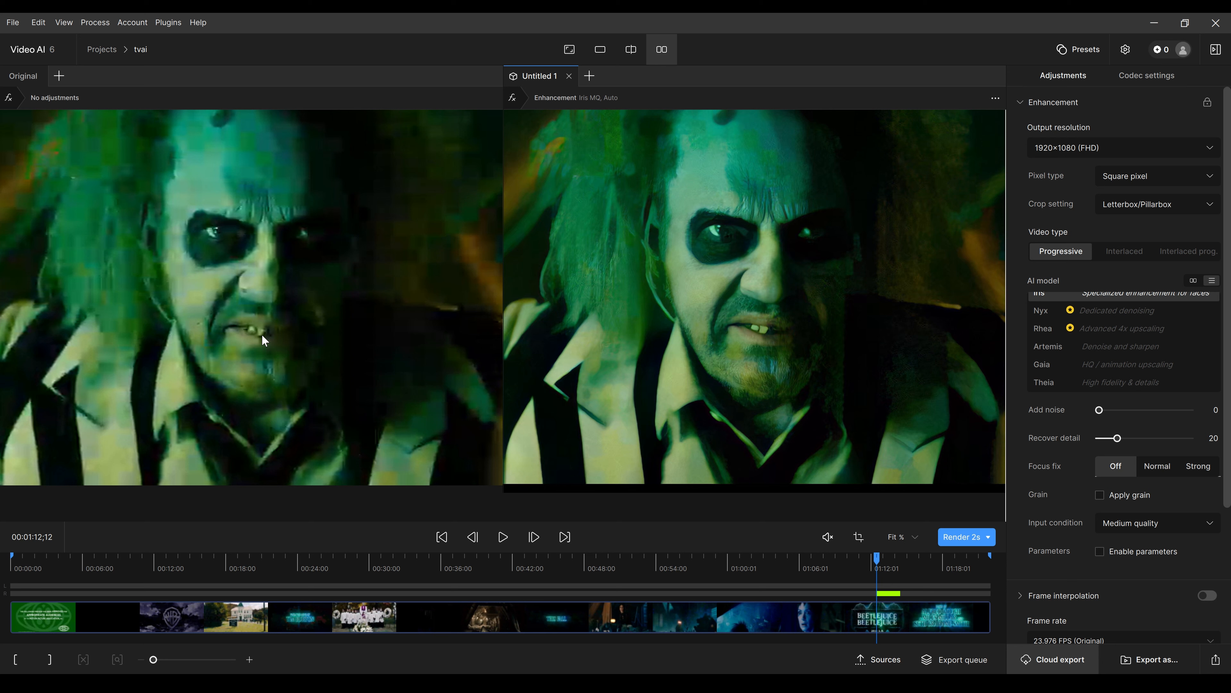
pyautogui.moveTo(793, 367); pyautogui.dragTo(784, 406)
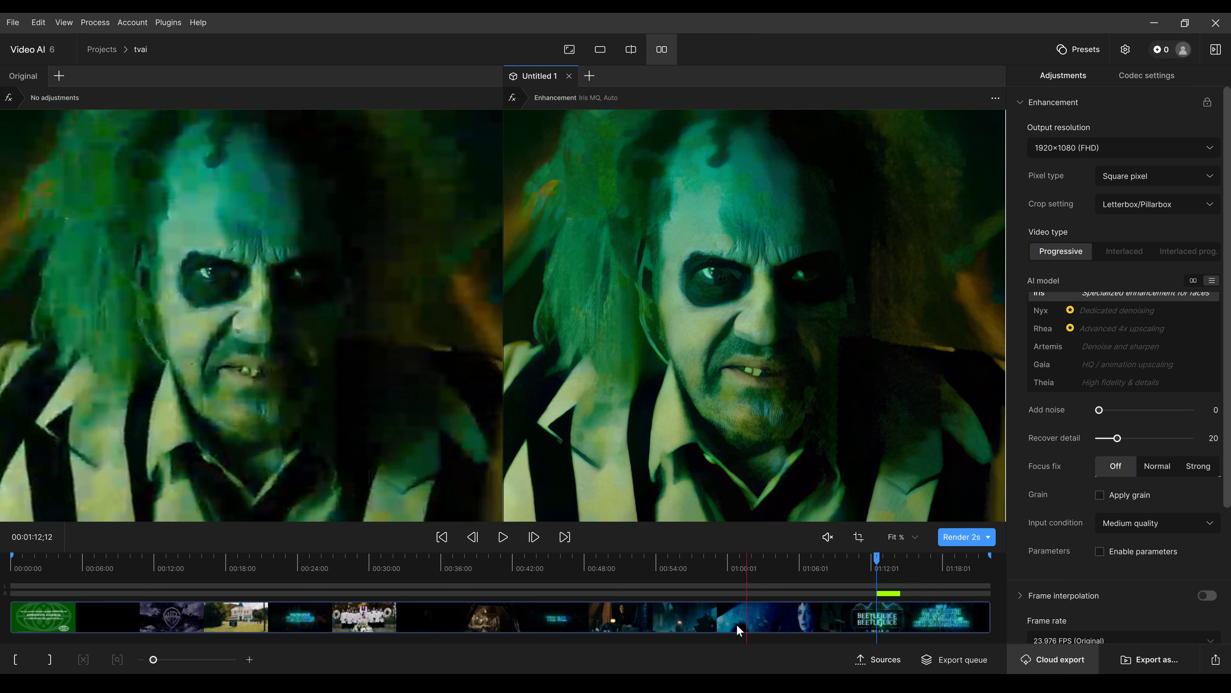
# Render a 2-second Iris preview of the blue-lit woman at 00:01:04;09 and compare her face with the original.
pyautogui.moveTo(806, 602); pyautogui.dragTo(781, 614)
pyautogui.click(953, 536)
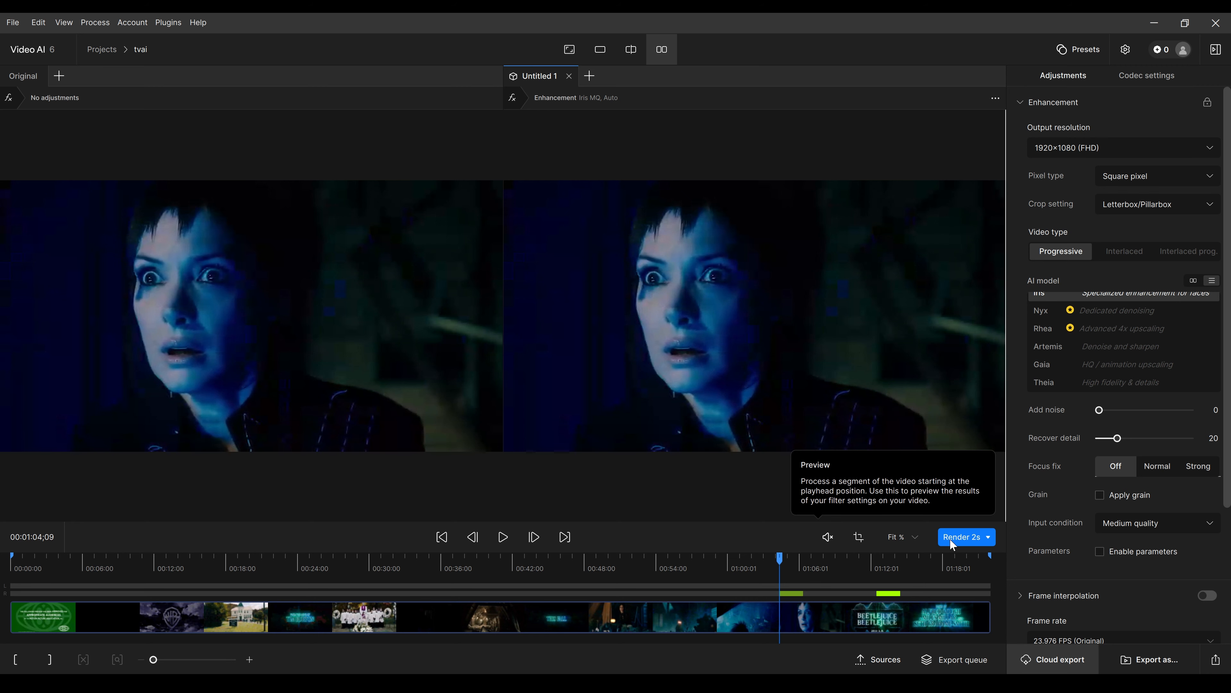
pyautogui.scroll(2, 704, 332)
pyautogui.moveTo(720, 363); pyautogui.dragTo(844, 379)
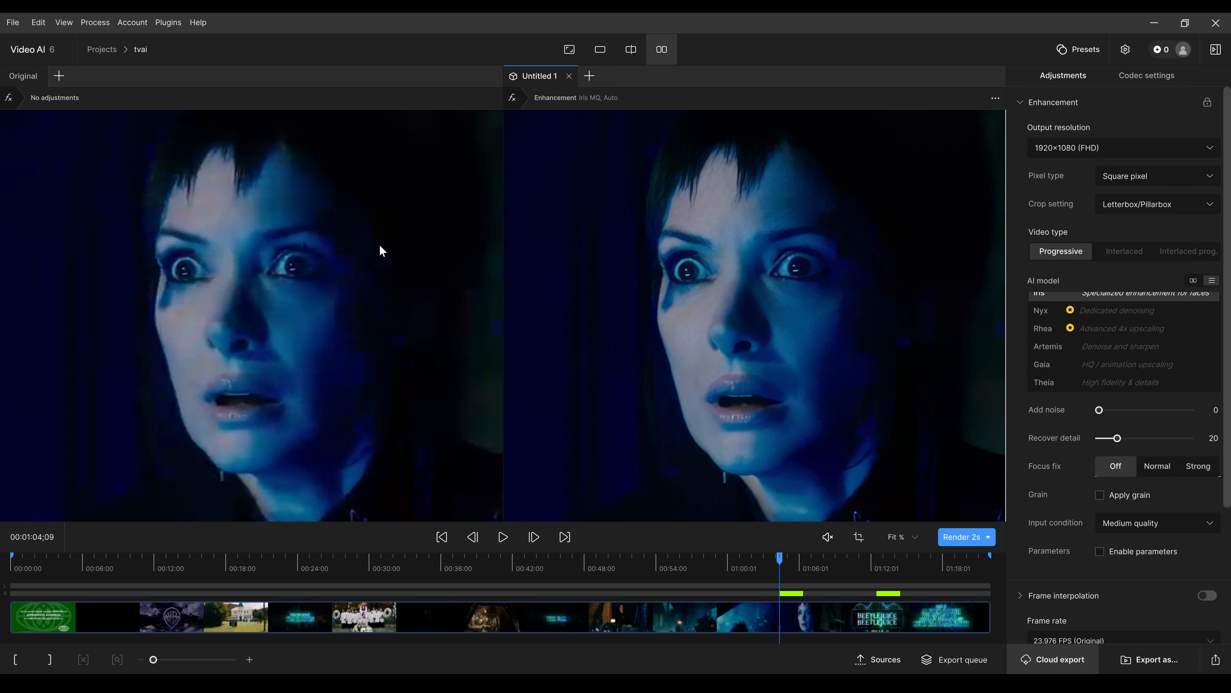
# Render a 2-second Iris preview of the sunglasses shot at 00:00:27;22, and switch the AI model to Artemis for comparison.
pyautogui.moveTo(369, 618); pyautogui.dragTo(346, 621)
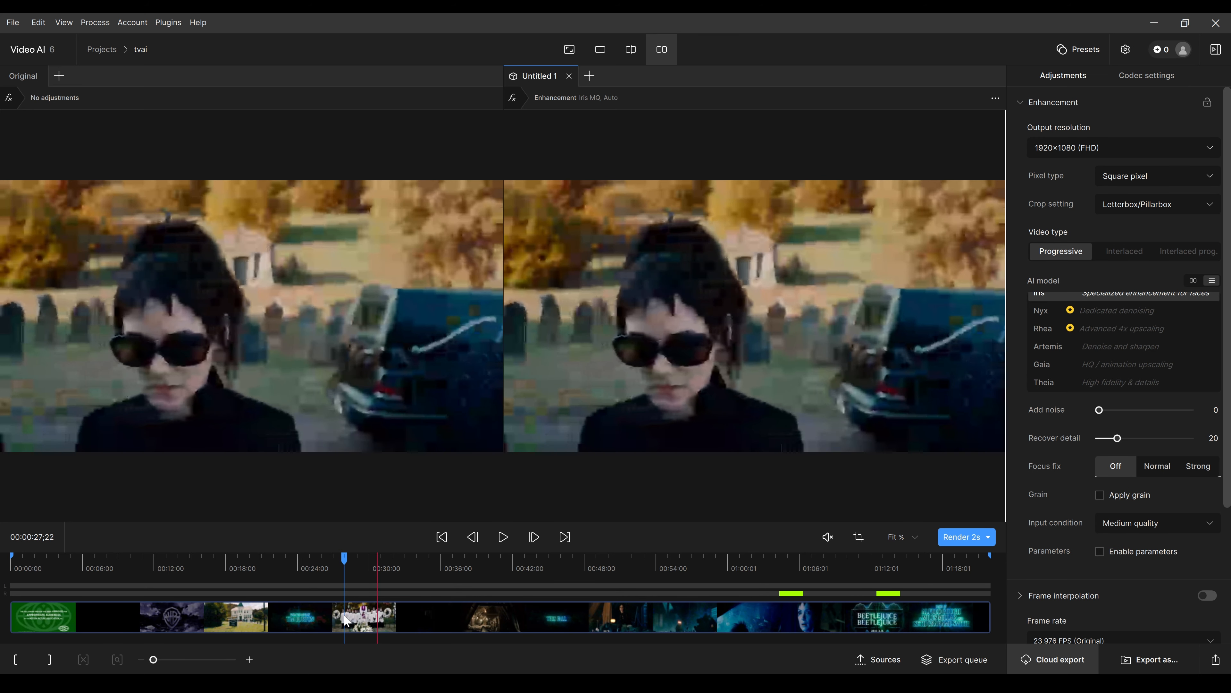
pyautogui.click(965, 537)
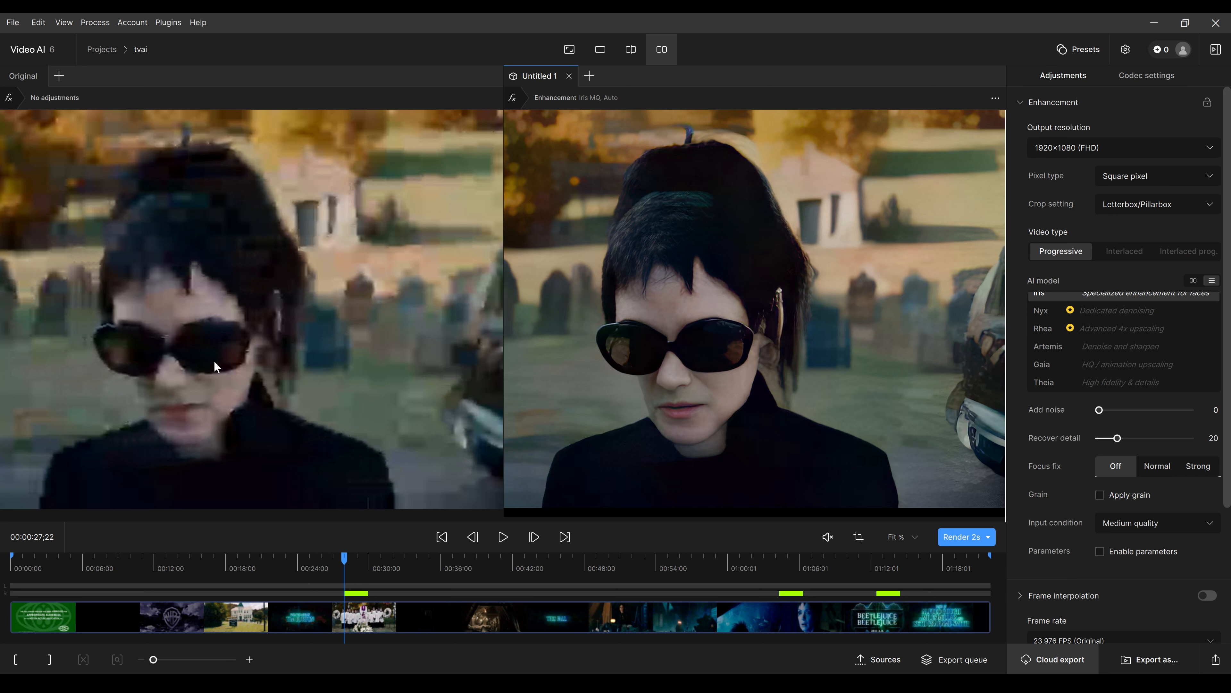
pyautogui.click(1098, 345)
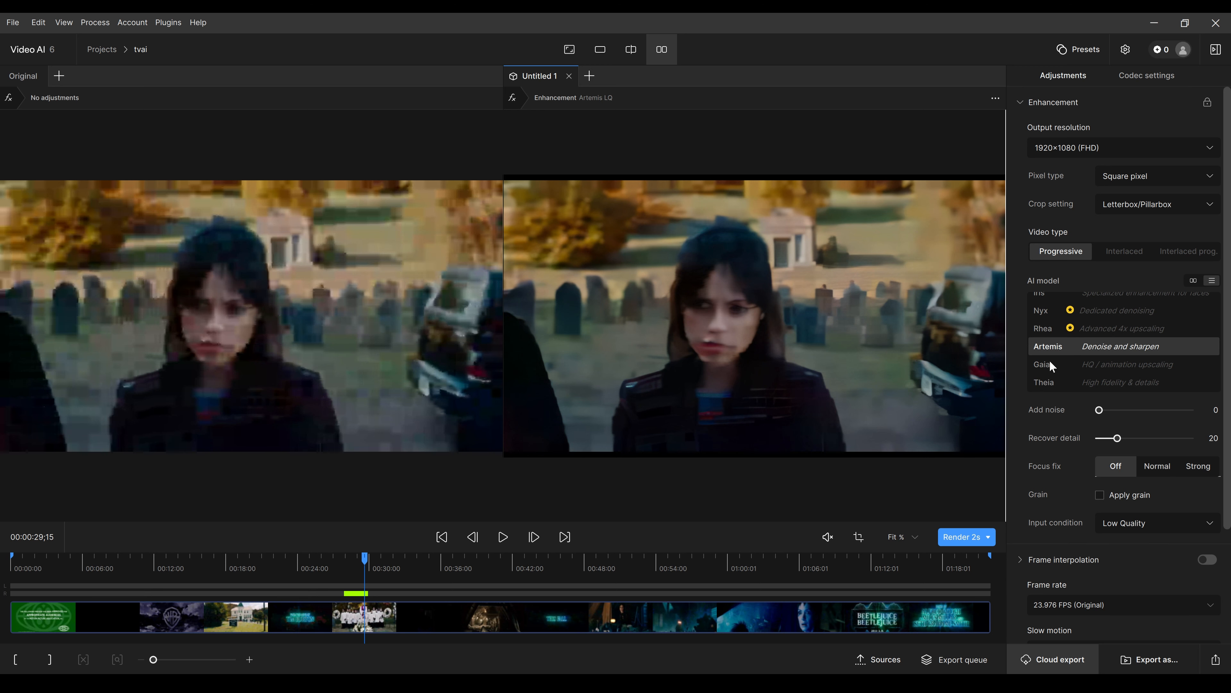
# Switch the AI model back to Iris and set its input condition to Low quality.
pyautogui.scroll(1, 1099, 316)
pyautogui.click(1098, 320)
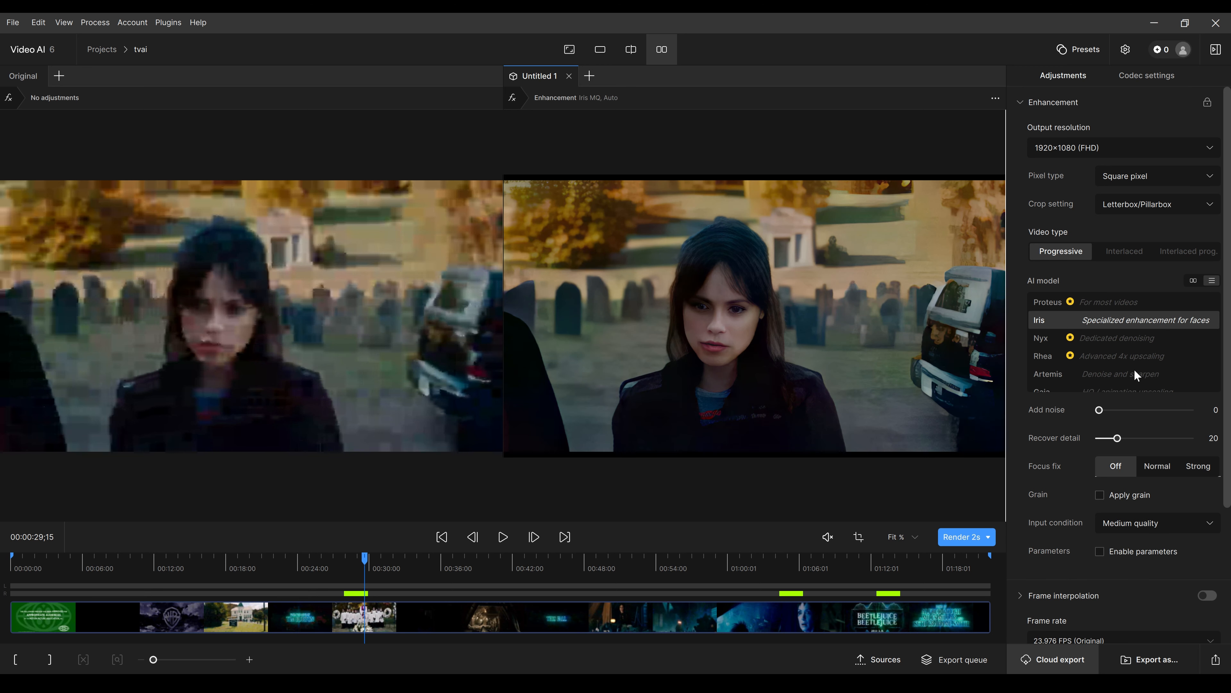
pyautogui.click(1149, 523)
pyautogui.click(1129, 553)
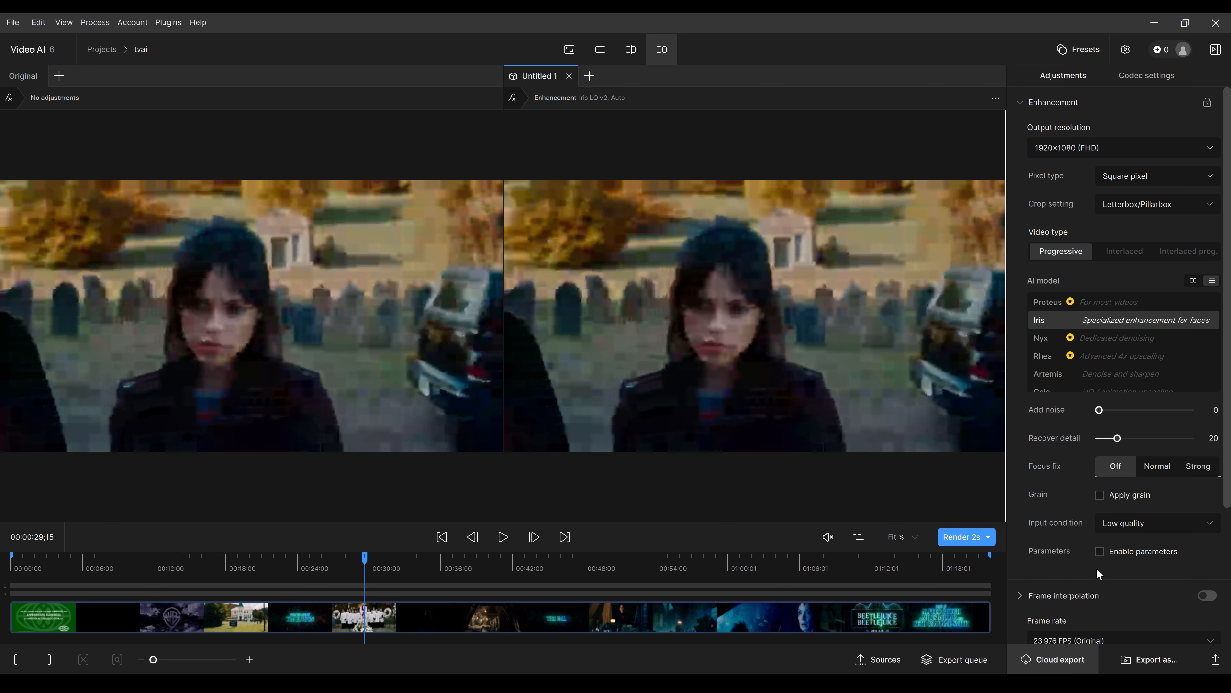
# Render a 2-second low-quality Iris preview of the dark-haired woman at 00:00:29;15 and compare her face closely with the original.
pyautogui.click(967, 549)
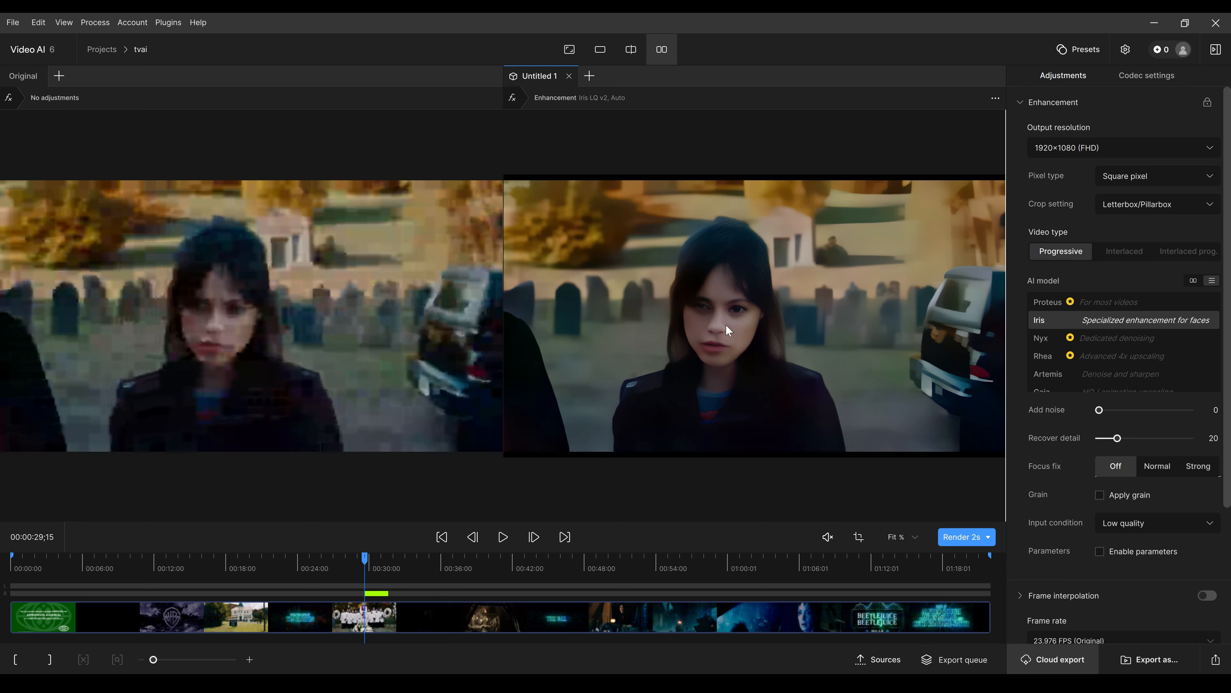
pyautogui.scroll(5, 832, 314)
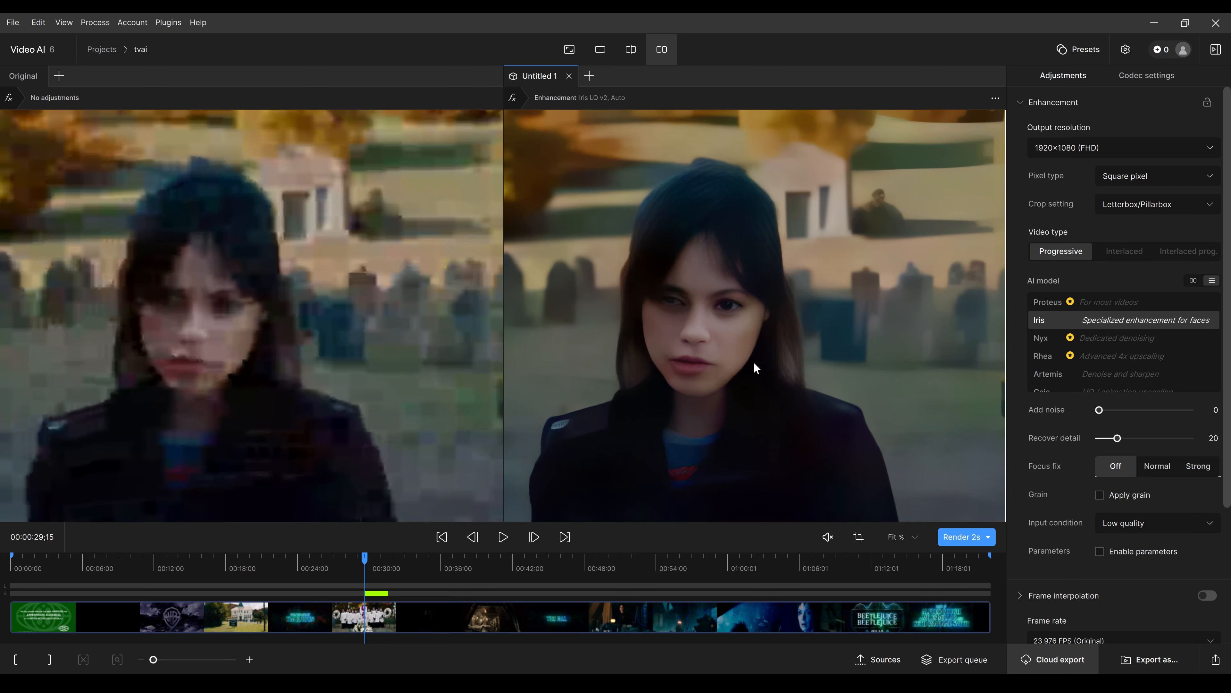
pyautogui.scroll(2, 362, 343)
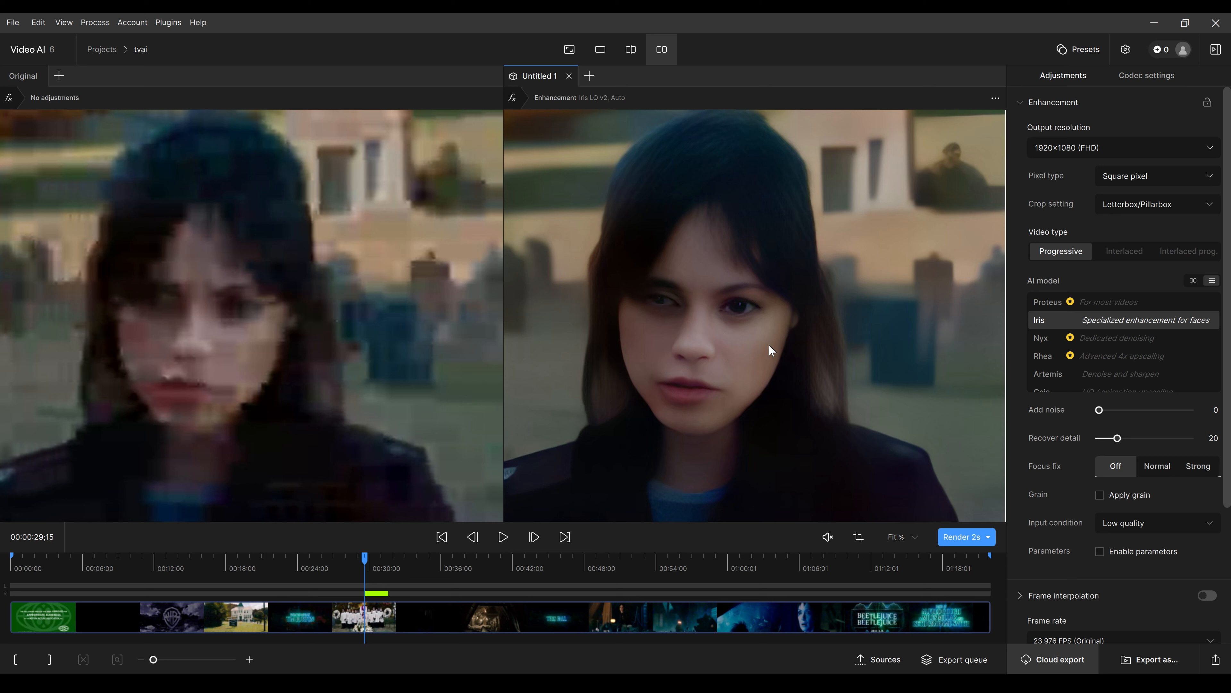
# Play the Iris preview to the red-haired woman in the hat, pausing at 00:00:31;03 and 00:00:31;15 to compare her face with the original.
pyautogui.click(504, 537)
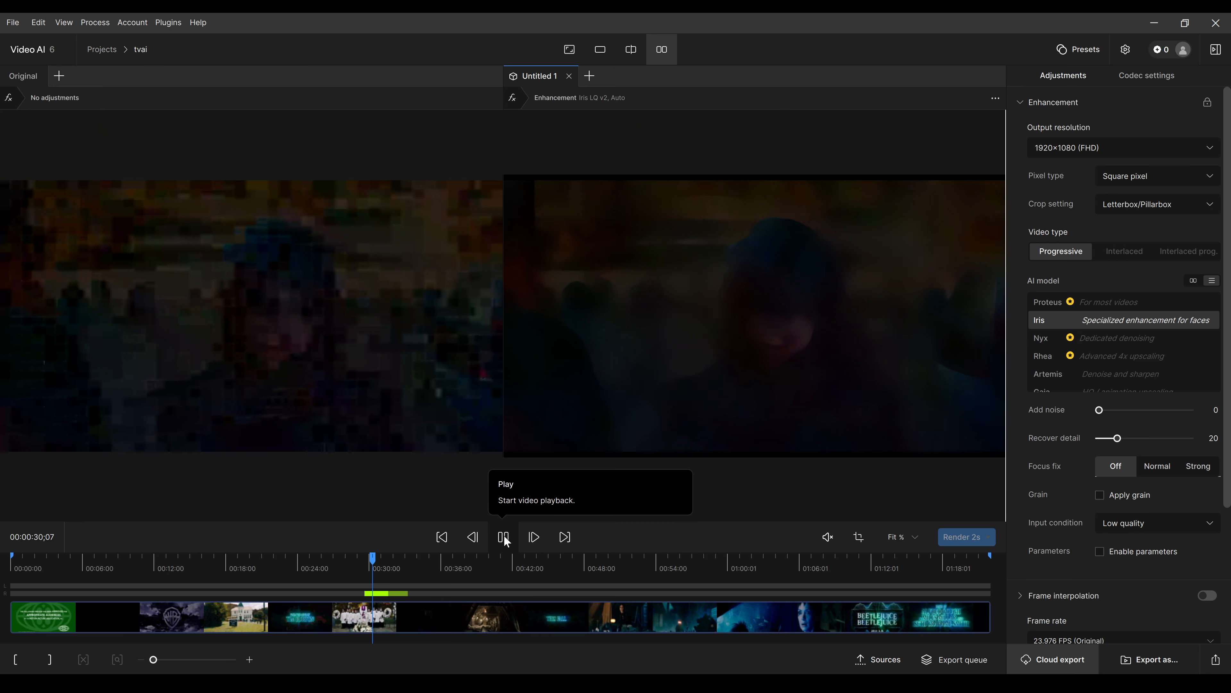
pyautogui.click(505, 538)
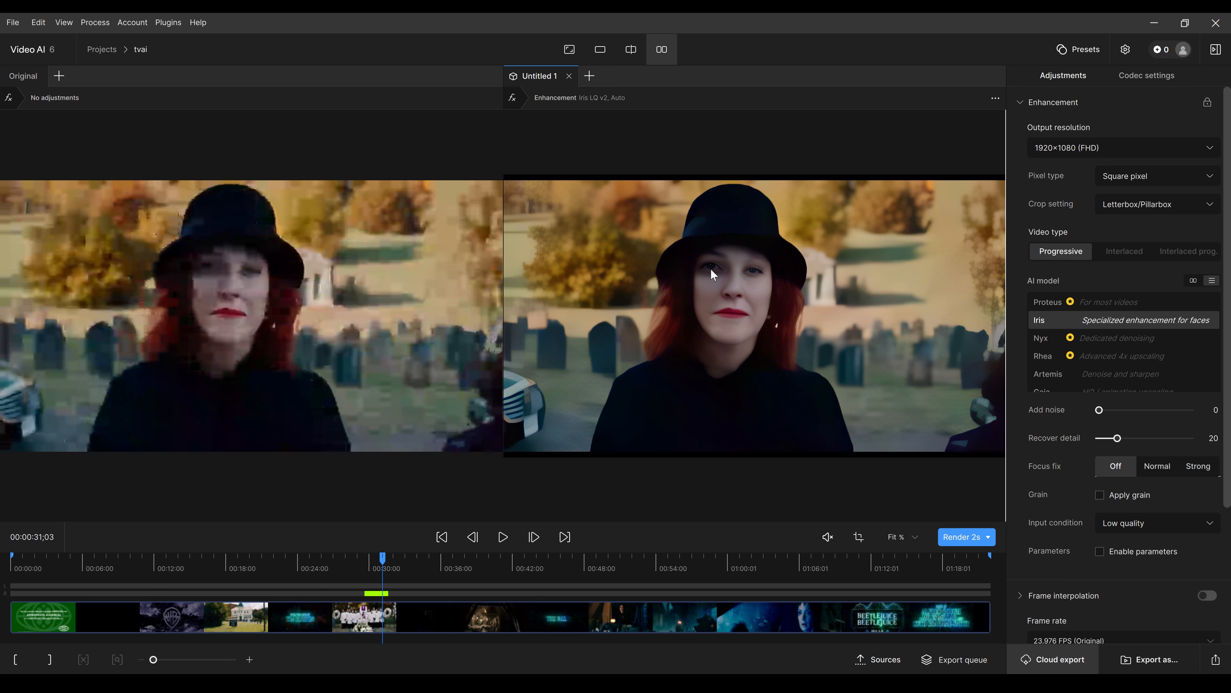
pyautogui.click(503, 537)
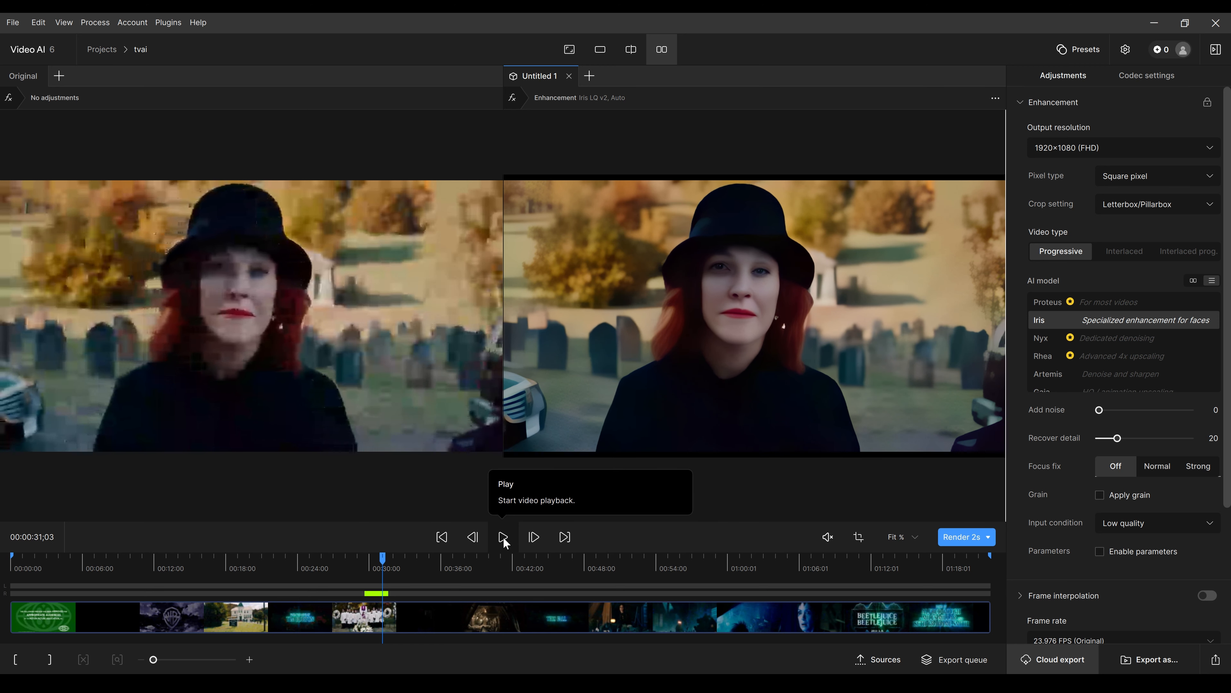
pyautogui.click(503, 537)
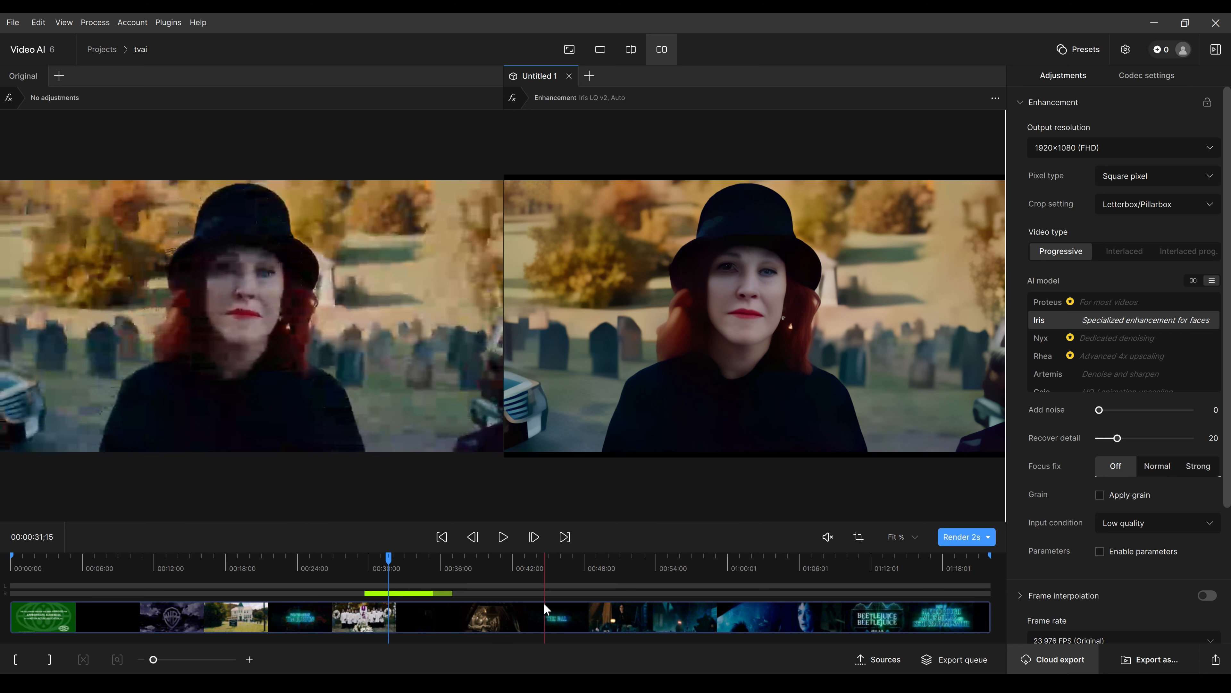
# Play the rest of the Iris preview, pausing at 00:00:34;14, 00:00:39;07 and 00:00:41;13 to compare the dark scenes with the original.
pyautogui.click(507, 544)
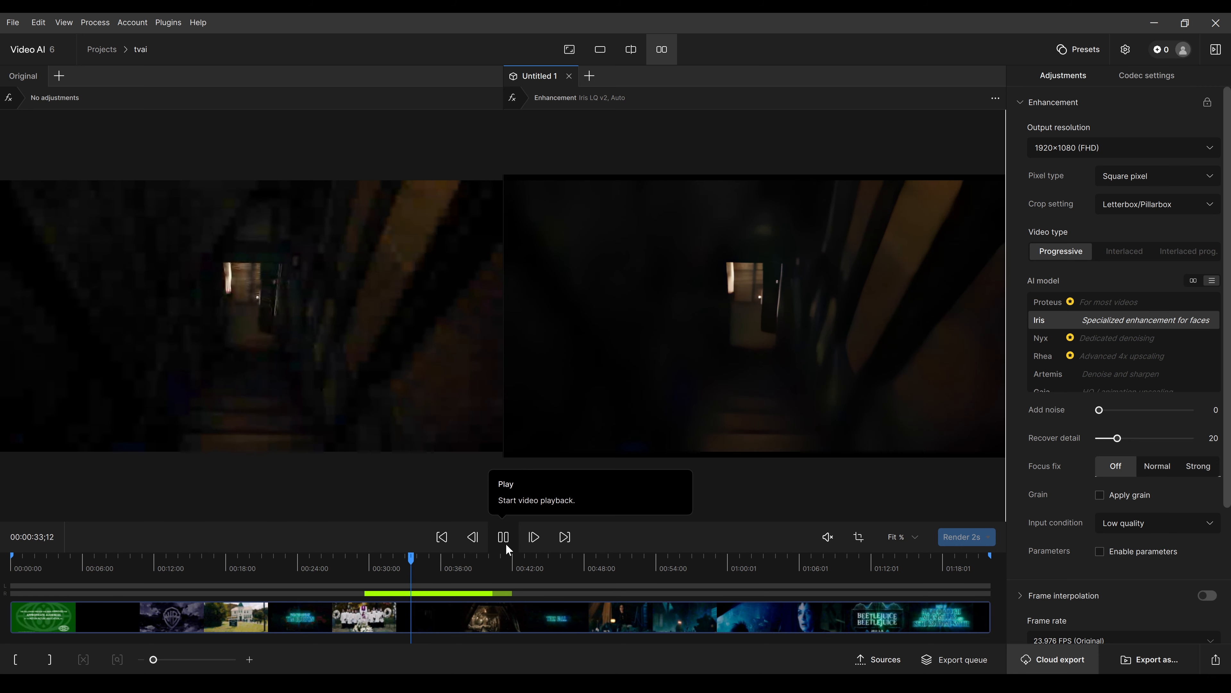
pyautogui.click(505, 541)
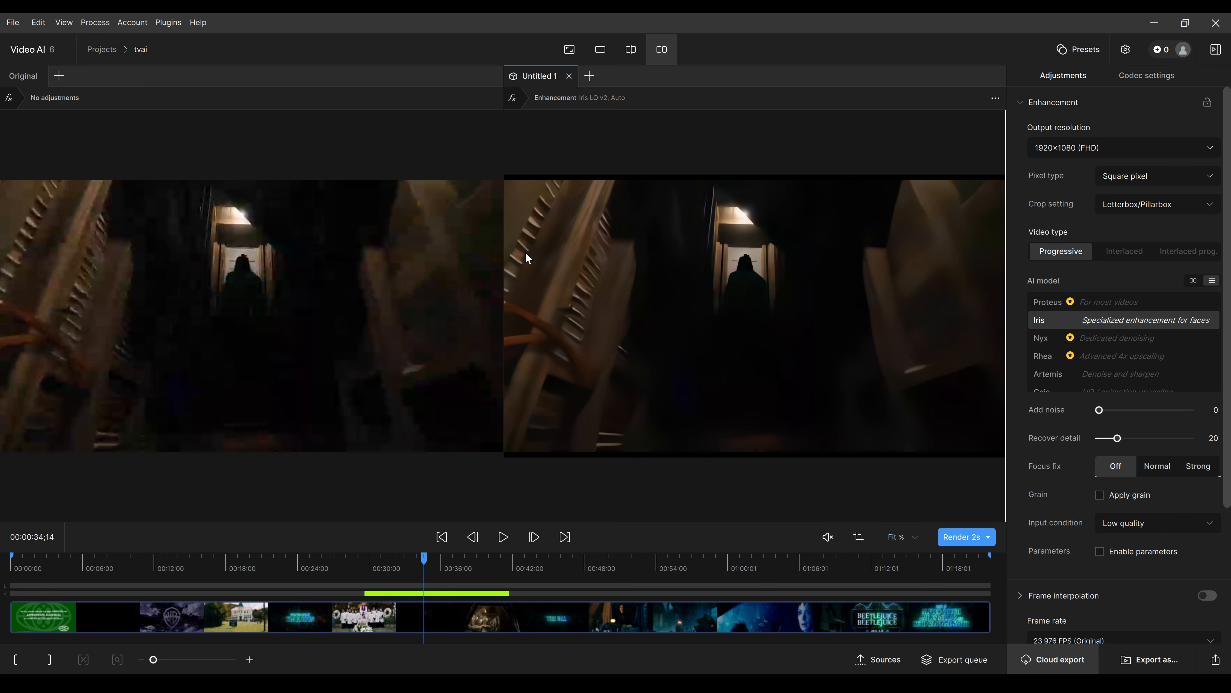
pyautogui.click(506, 542)
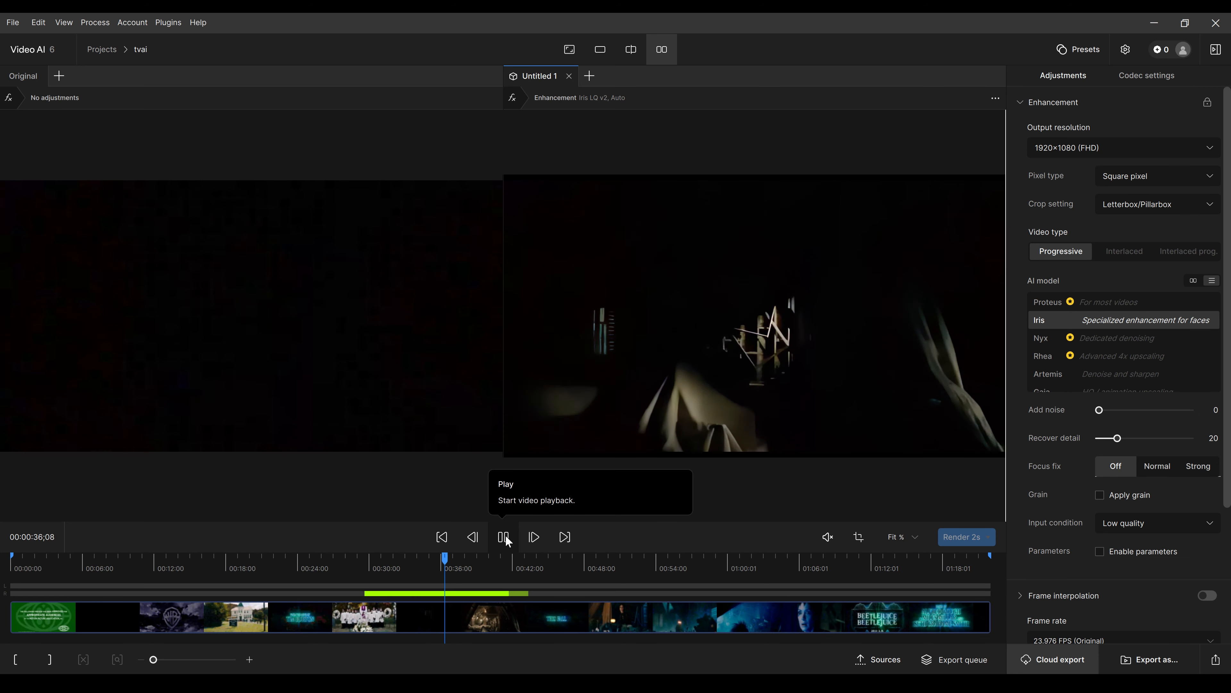
pyautogui.click(507, 543)
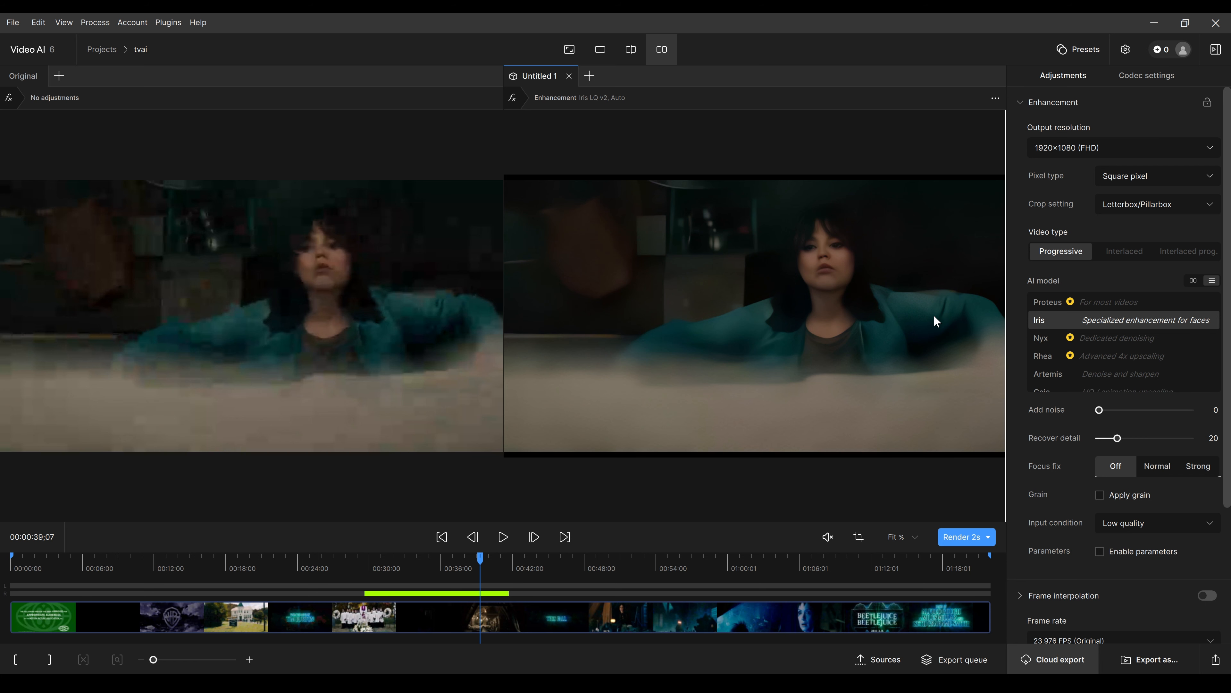
pyautogui.click(506, 542)
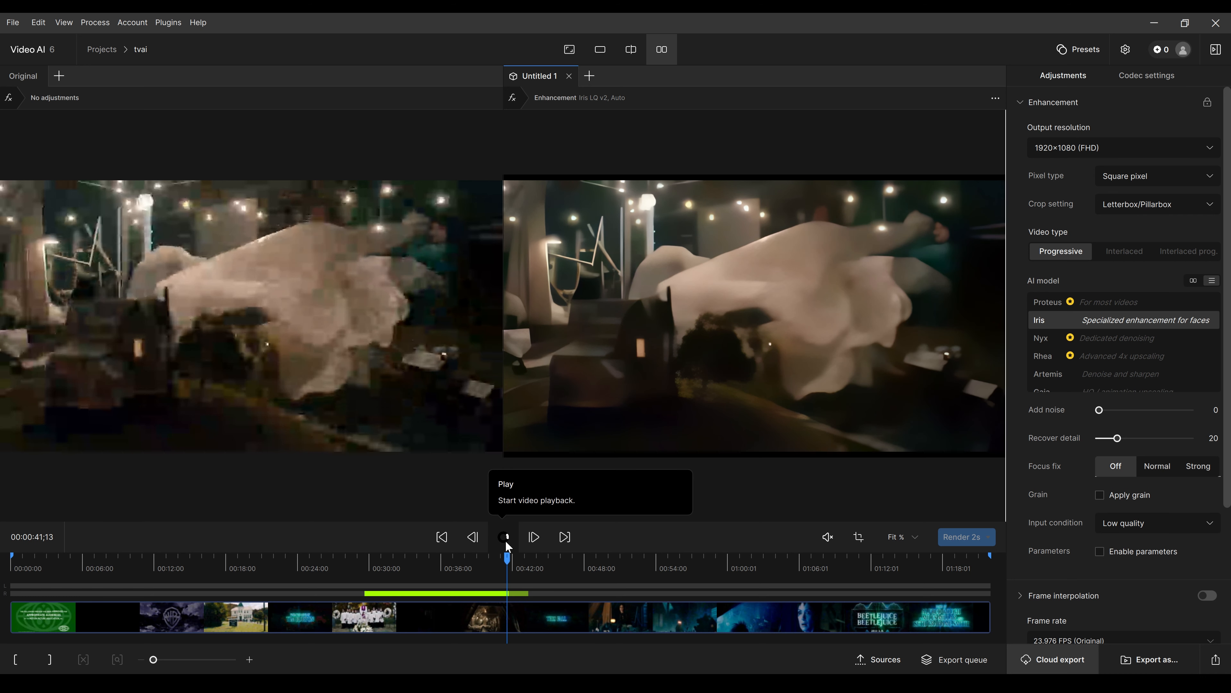
pyautogui.click(506, 543)
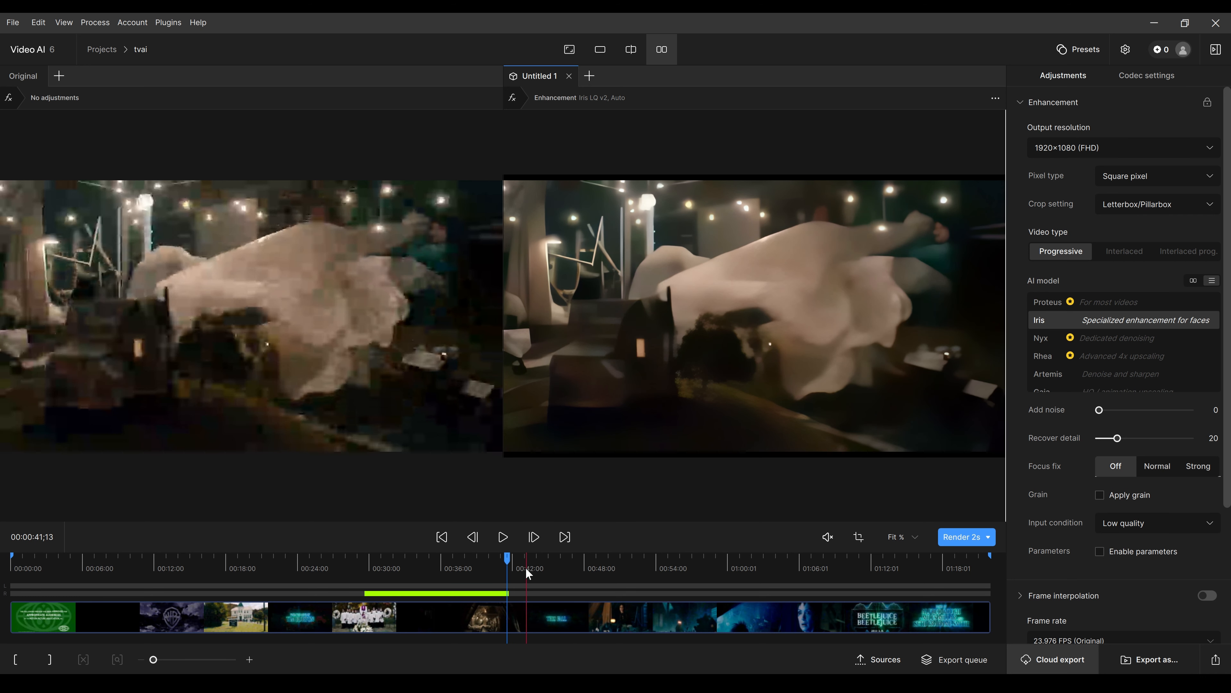
pyautogui.click(481, 587)
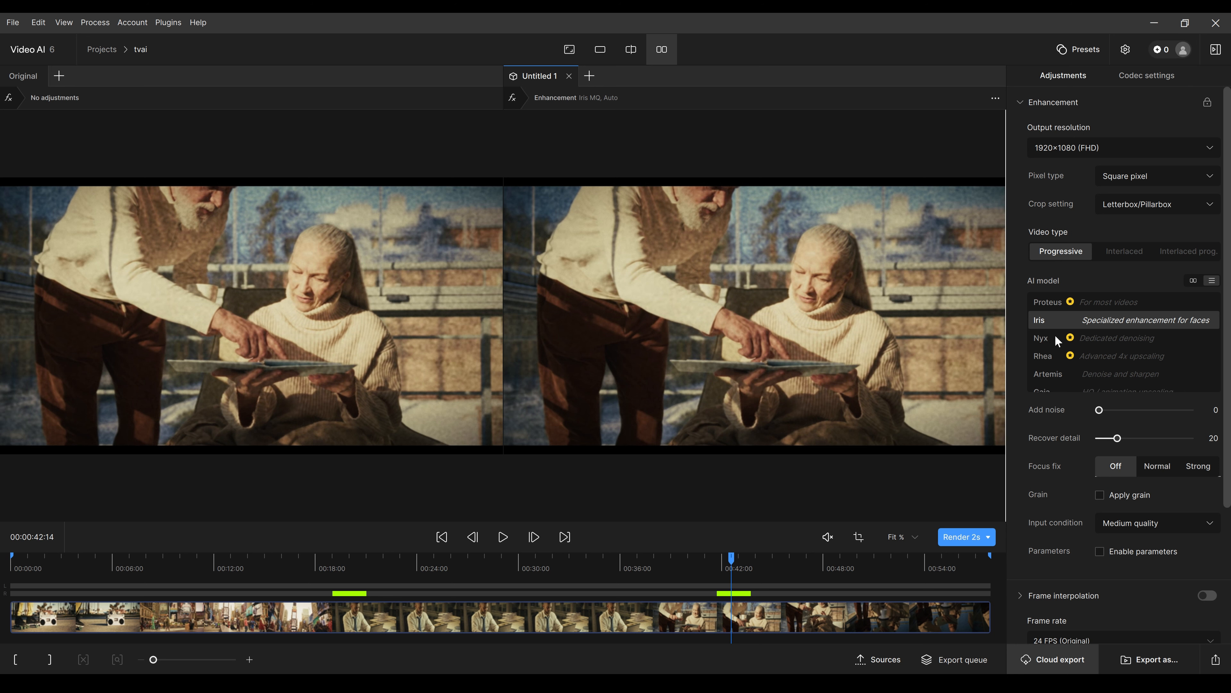
# Switch the AI model to Nyx for the grainy clip of the elderly couple at 00:00:42:14.
pyautogui.click(1056, 338)
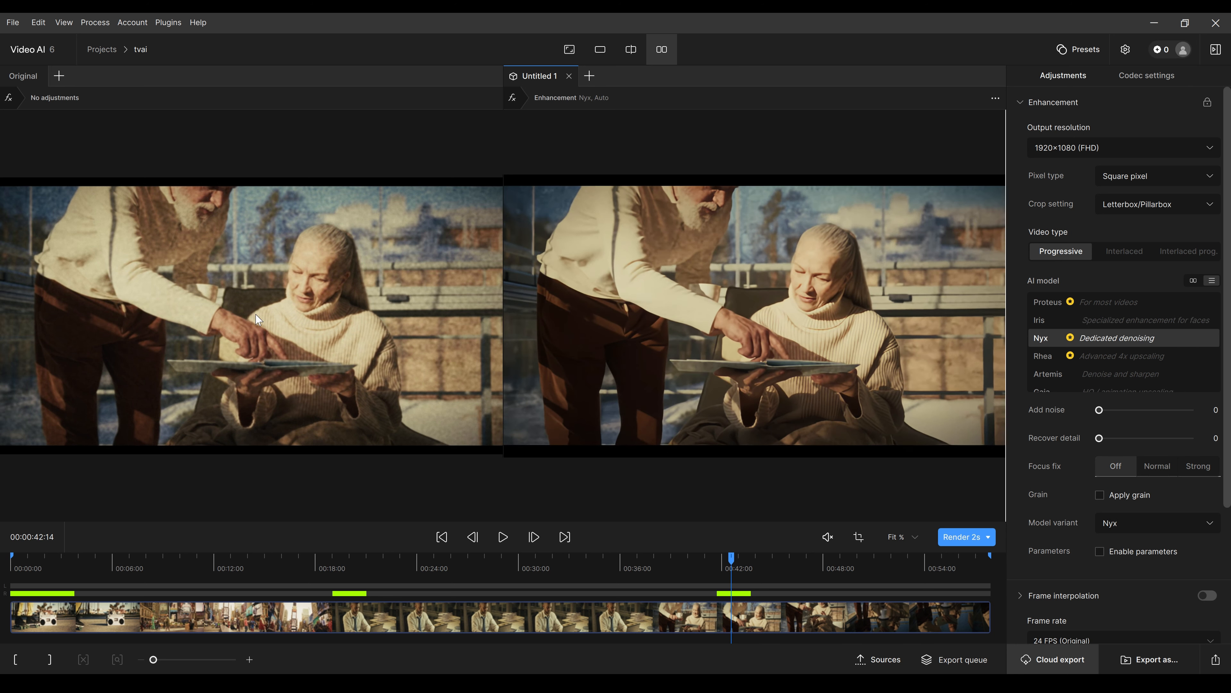